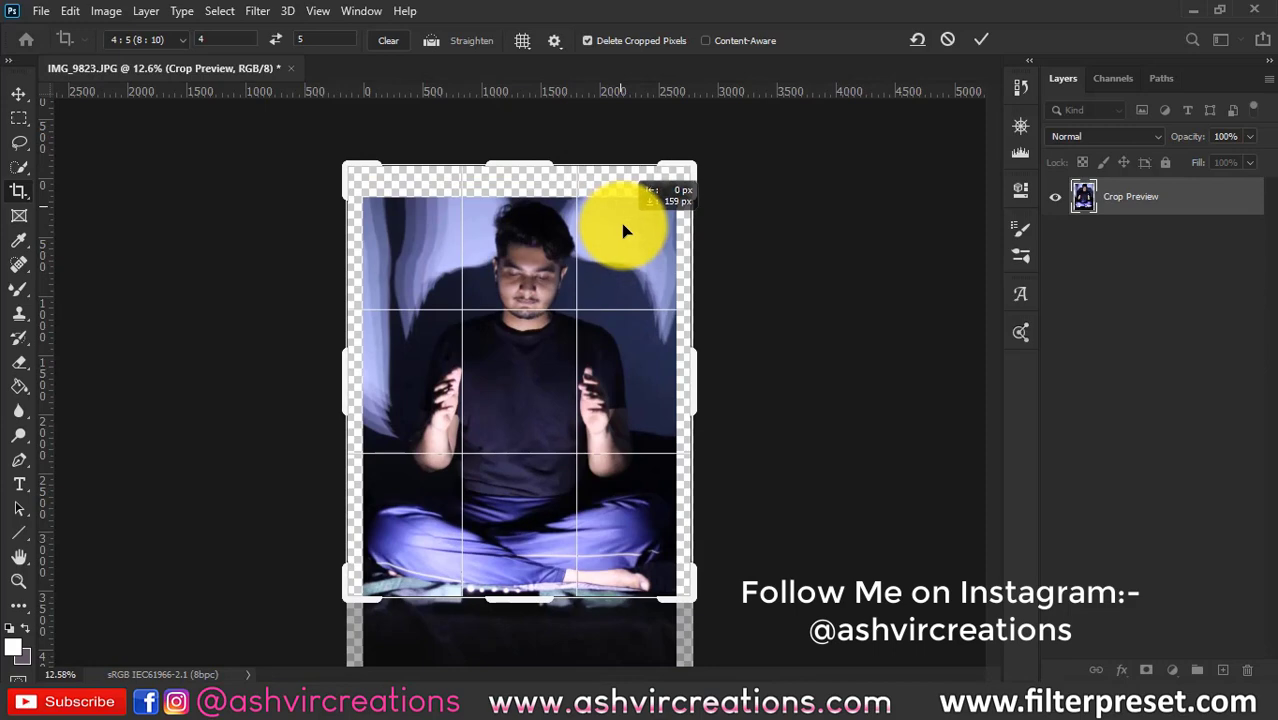
- Crop the photo at a 4:5 ratio, extending the canvas beyond its upper edge and both sides
{"action": "left_click_drag", "start_coordinate": [623, 229], "coordinate": [623, 228]}
{"action": "key", "text": "Return"}
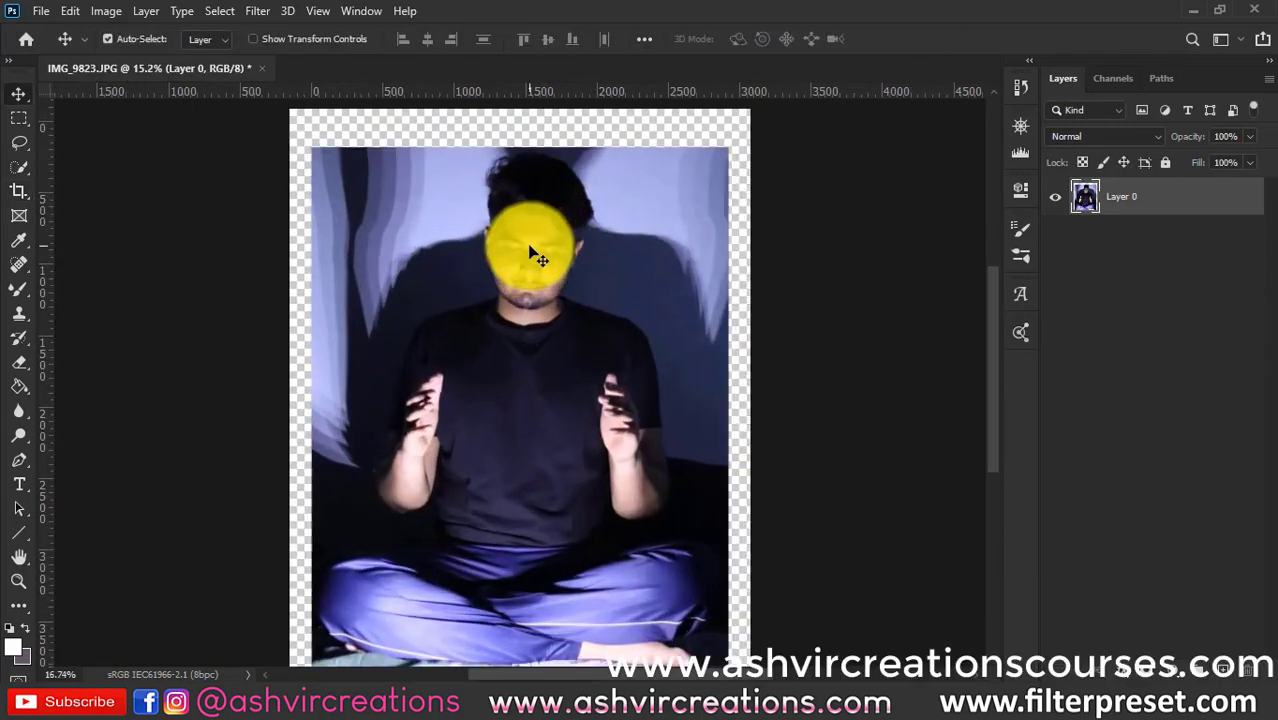
- Select the man with the Quick Selection tool and invert the selection to target the background
{"action": "left_click", "coordinate": [21, 170]}
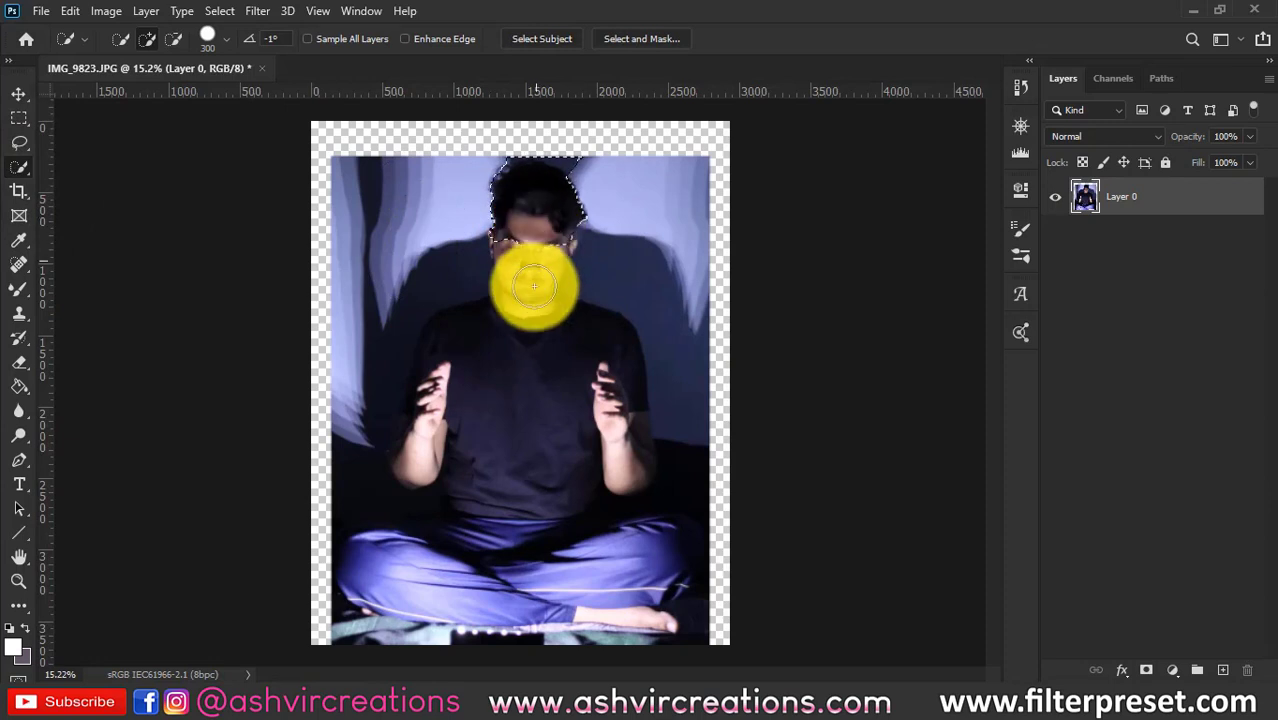
{"action": "mouse_move", "coordinate": [513, 369]}
{"action": "left_mouse_down"}
{"action": "mouse_move", "coordinate": [450, 388]}
{"action": "mouse_move", "coordinate": [462, 424]}
{"action": "mouse_move", "coordinate": [466, 408]}
{"action": "mouse_move", "coordinate": [615, 464]}
{"action": "mouse_move", "coordinate": [607, 444]}
{"action": "mouse_move", "coordinate": [543, 497]}
{"action": "mouse_move", "coordinate": [478, 487]}
{"action": "left_mouse_up"}
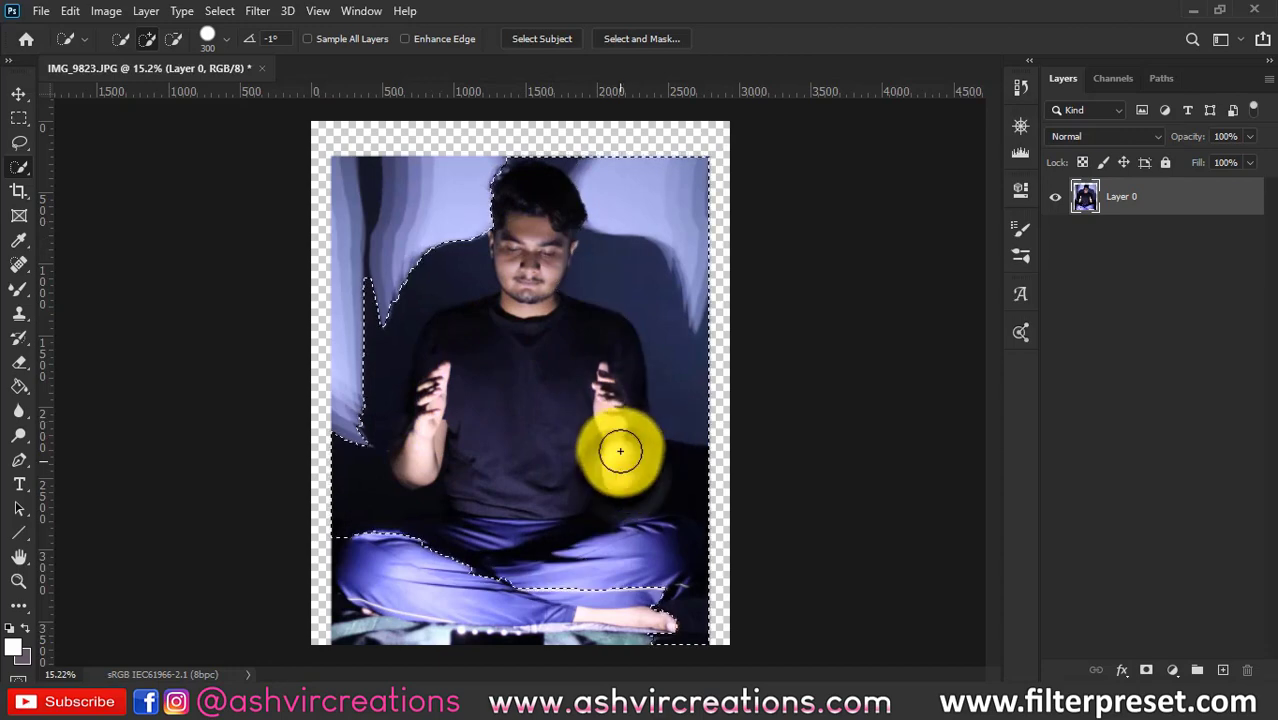
{"action": "key", "text": "super"}
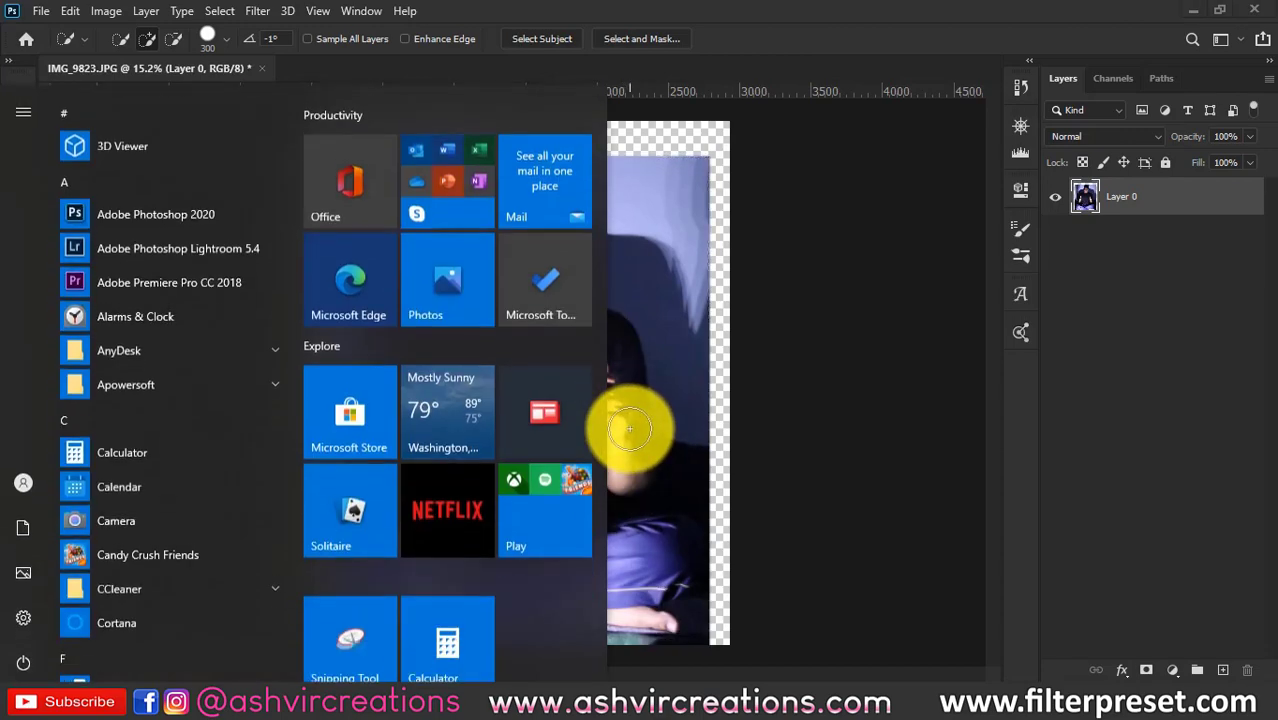
{"action": "key", "text": "Escape"}
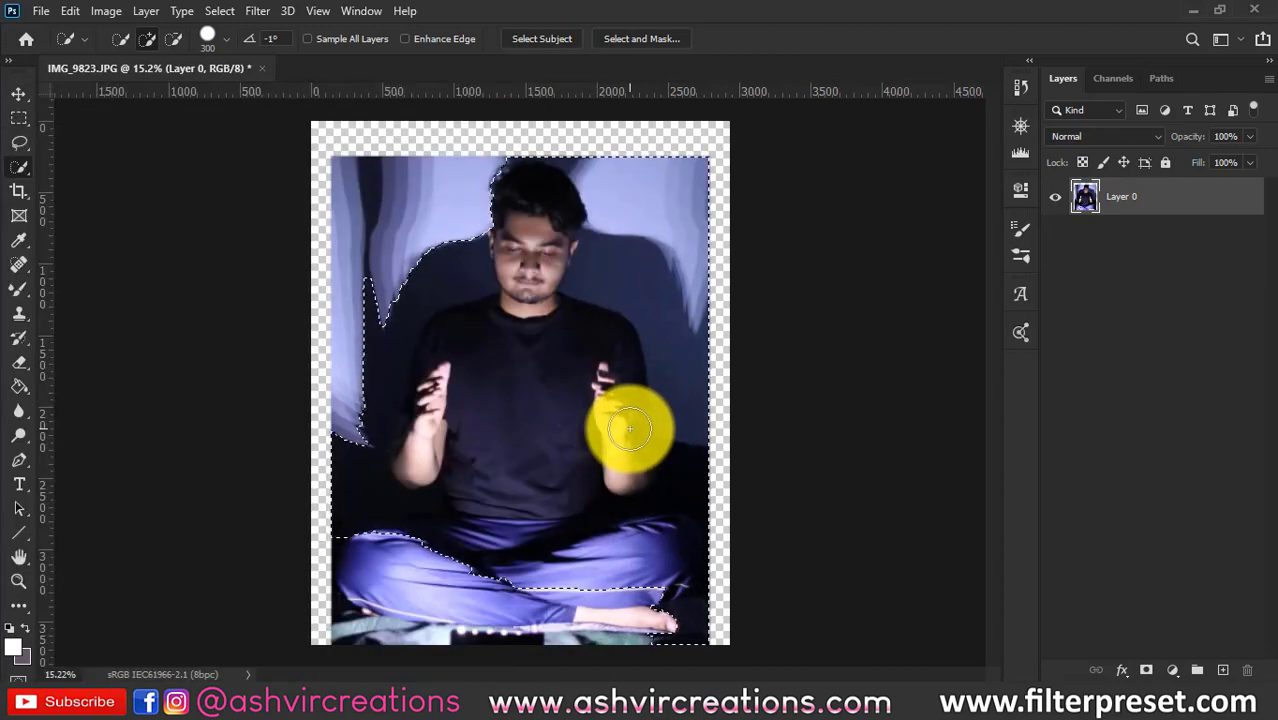
{"action": "right_click", "coordinate": [492, 240]}
{"action": "left_click", "coordinate": [548, 266]}
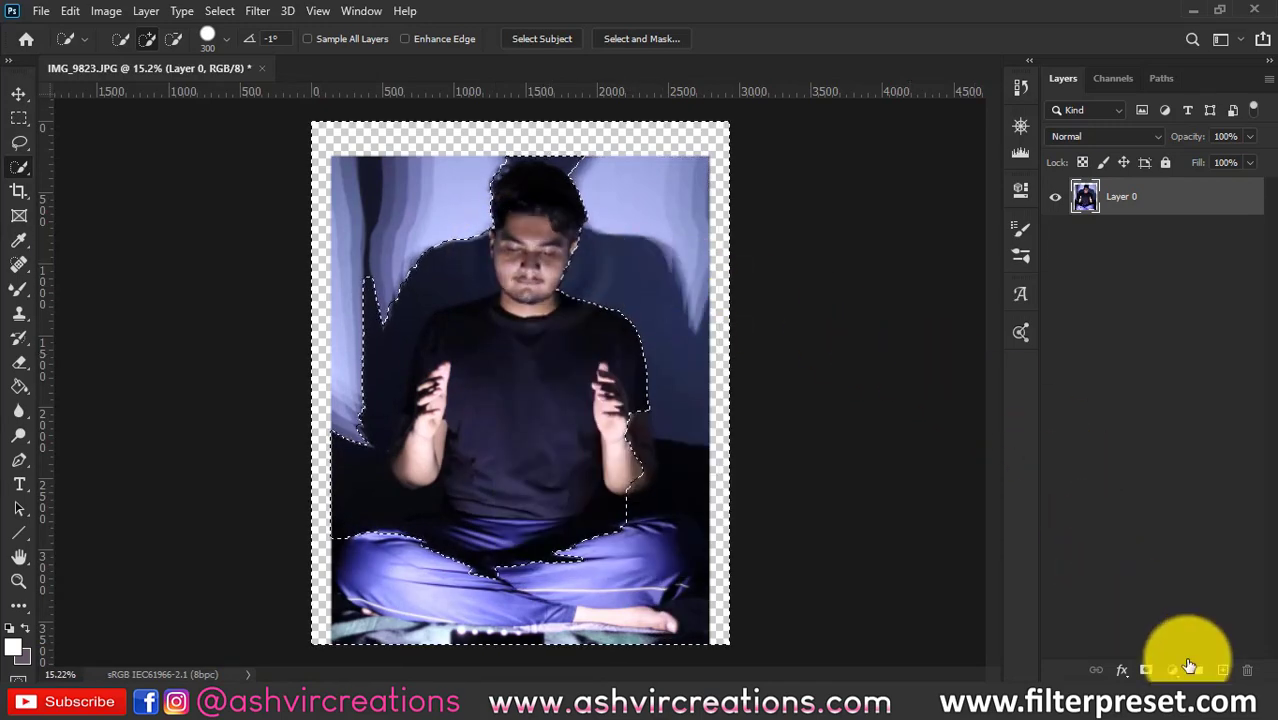
- Create a new layer and paint the selected background around the man's head dark blue with a 600 px brush
{"action": "left_click", "coordinate": [1224, 670]}
{"action": "left_click", "coordinate": [19, 289]}
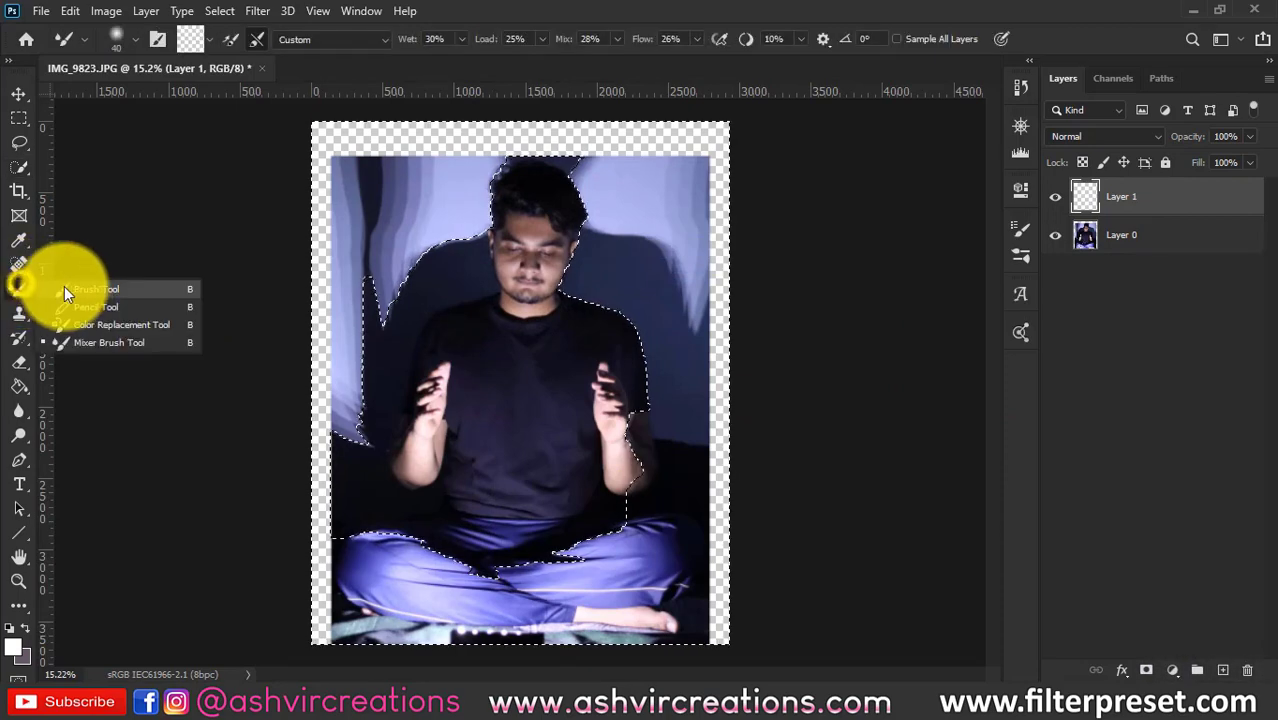
{"action": "left_click", "coordinate": [72, 286]}
{"action": "scroll", "coordinate": [600, 262], "scroll_direction": "up", "scroll_amount": 5}
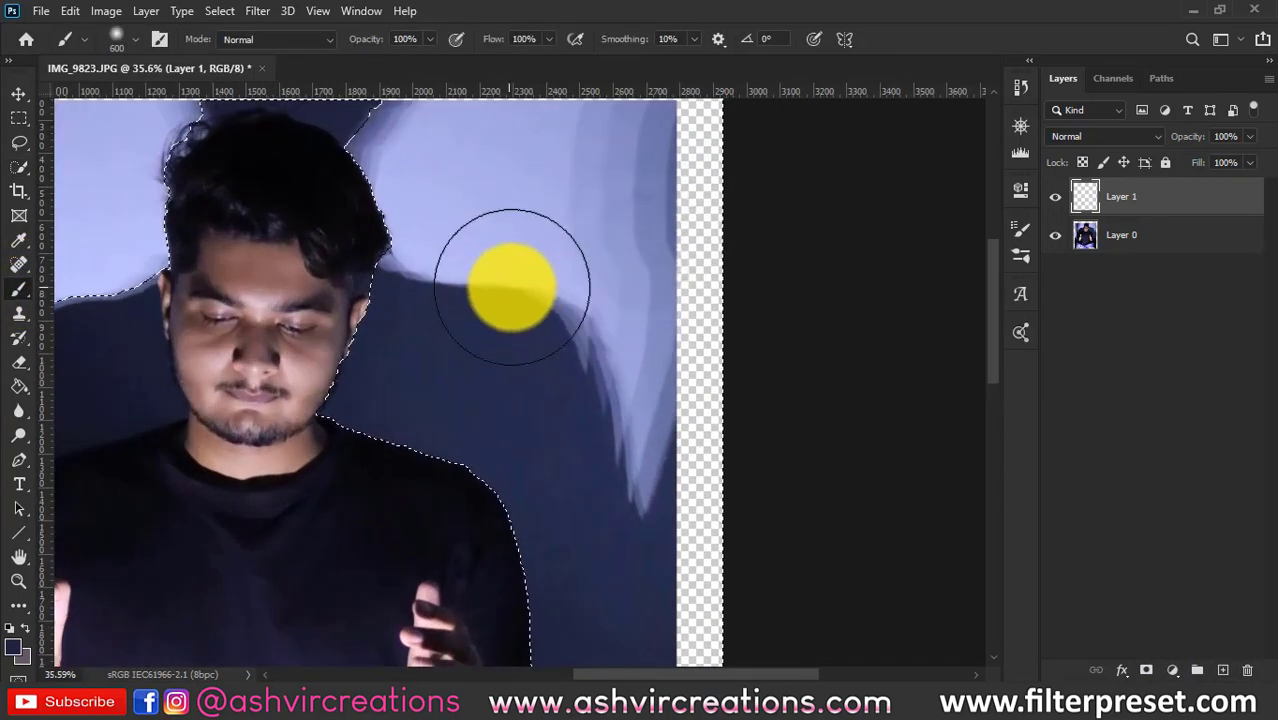
{"action": "mouse_move", "coordinate": [512, 287]}
{"action": "left_mouse_down"}
{"action": "mouse_move", "coordinate": [574, 279]}
{"action": "mouse_move", "coordinate": [564, 308]}
{"action": "mouse_move", "coordinate": [632, 300]}
{"action": "mouse_move", "coordinate": [620, 414]}
{"action": "mouse_move", "coordinate": [634, 511]}
{"action": "mouse_move", "coordinate": [639, 401]}
{"action": "mouse_move", "coordinate": [571, 245]}
{"action": "mouse_move", "coordinate": [563, 235]}
{"action": "mouse_move", "coordinate": [490, 265]}
{"action": "mouse_move", "coordinate": [461, 242]}
{"action": "mouse_move", "coordinate": [380, 106]}
{"action": "mouse_move", "coordinate": [628, 271]}
{"action": "left_mouse_up"}
{"action": "scroll", "coordinate": [628, 271], "scroll_direction": "down", "scroll_amount": 2}
{"action": "mouse_move", "coordinate": [283, 225]}
{"action": "left_mouse_down"}
{"action": "mouse_move", "coordinate": [250, 284]}
{"action": "mouse_move", "coordinate": [211, 213]}
{"action": "mouse_move", "coordinate": [186, 345]}
{"action": "mouse_move", "coordinate": [294, 176]}
{"action": "mouse_move", "coordinate": [72, 189]}
{"action": "mouse_move", "coordinate": [157, 267]}
{"action": "mouse_move", "coordinate": [165, 337]}
{"action": "left_mouse_up"}
{"action": "scroll", "coordinate": [165, 338], "scroll_direction": "down", "scroll_amount": 3}
- Sample the dark background colour, paint over the light wall left of the man, and remove the selection
{"action": "left_click", "coordinate": [391, 348], "text": "alt"}
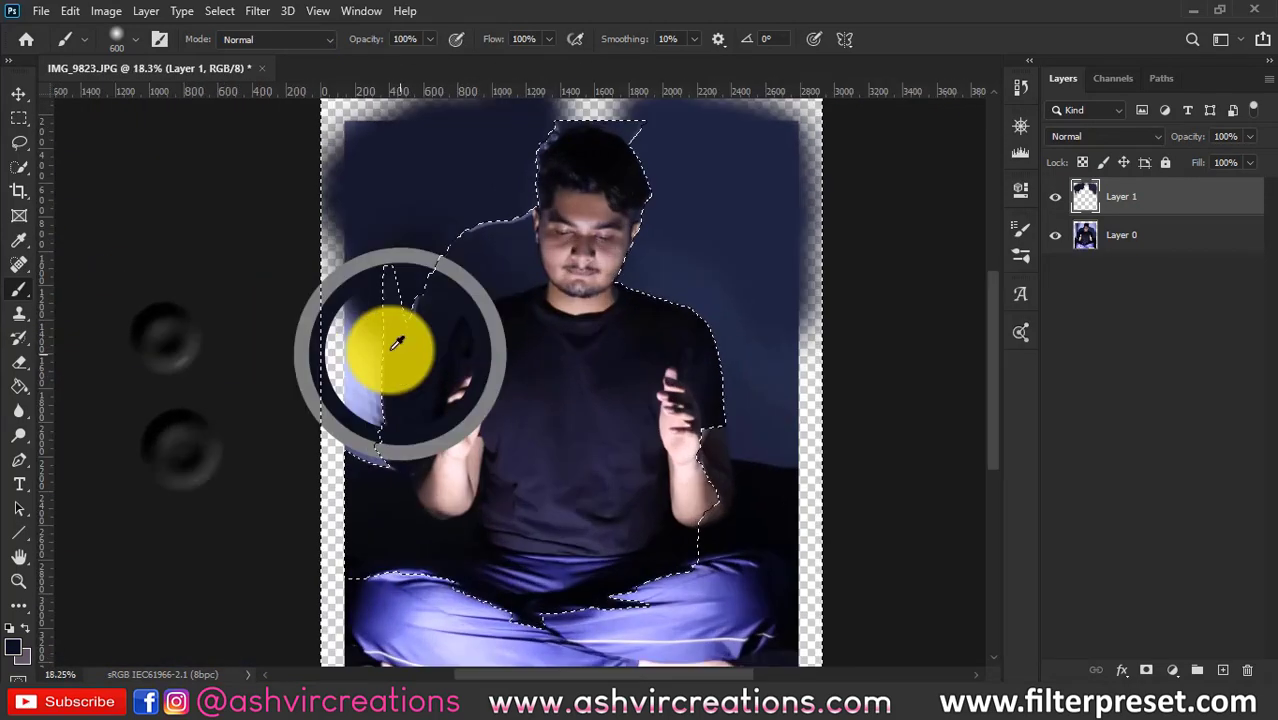
{"action": "mouse_move", "coordinate": [391, 348]}
{"action": "left_mouse_down"}
{"action": "mouse_move", "coordinate": [353, 414]}
{"action": "mouse_move", "coordinate": [355, 463]}
{"action": "mouse_move", "coordinate": [324, 292]}
{"action": "mouse_move", "coordinate": [324, 353]}
{"action": "mouse_move", "coordinate": [361, 339]}
{"action": "left_mouse_up"}
{"action": "key", "text": "ctrl+d"}
- Paint over the light outlines left of the man's head and arm with a 250 px brush
{"action": "key", "text": "bracketleft"}
{"action": "key", "text": "bracketleft"}
{"action": "key", "text": "bracketleft"}
{"action": "key", "text": "bracketleft"}
{"action": "key", "text": "bracketleft"}
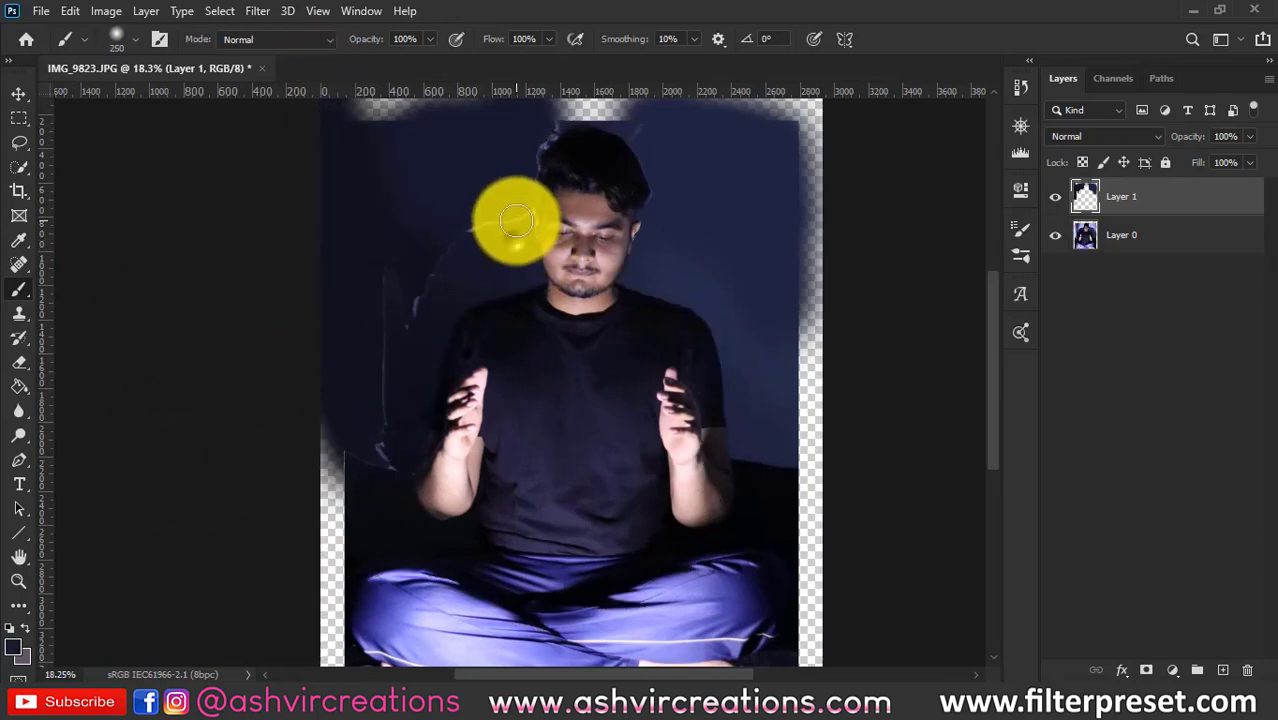
{"action": "mouse_move", "coordinate": [503, 237]}
{"action": "left_mouse_down"}
{"action": "mouse_move", "coordinate": [411, 330]}
{"action": "mouse_move", "coordinate": [420, 214]}
{"action": "mouse_move", "coordinate": [439, 297]}
{"action": "mouse_move", "coordinate": [425, 316]}
{"action": "mouse_move", "coordinate": [368, 266]}
{"action": "mouse_move", "coordinate": [383, 372]}
{"action": "left_mouse_up"}
{"action": "left_click", "coordinate": [383, 372]}
{"action": "left_click", "coordinate": [410, 436]}
{"action": "left_click", "coordinate": [385, 456]}
- Enlarge the brush to 500 px and darken the transparent strip and background along the left edge
{"action": "key", "text": "bracketright"}
{"action": "key", "text": "bracketright"}
{"action": "key", "text": "bracketright"}
{"action": "key", "text": "bracketright"}
{"action": "key", "text": "bracketright"}
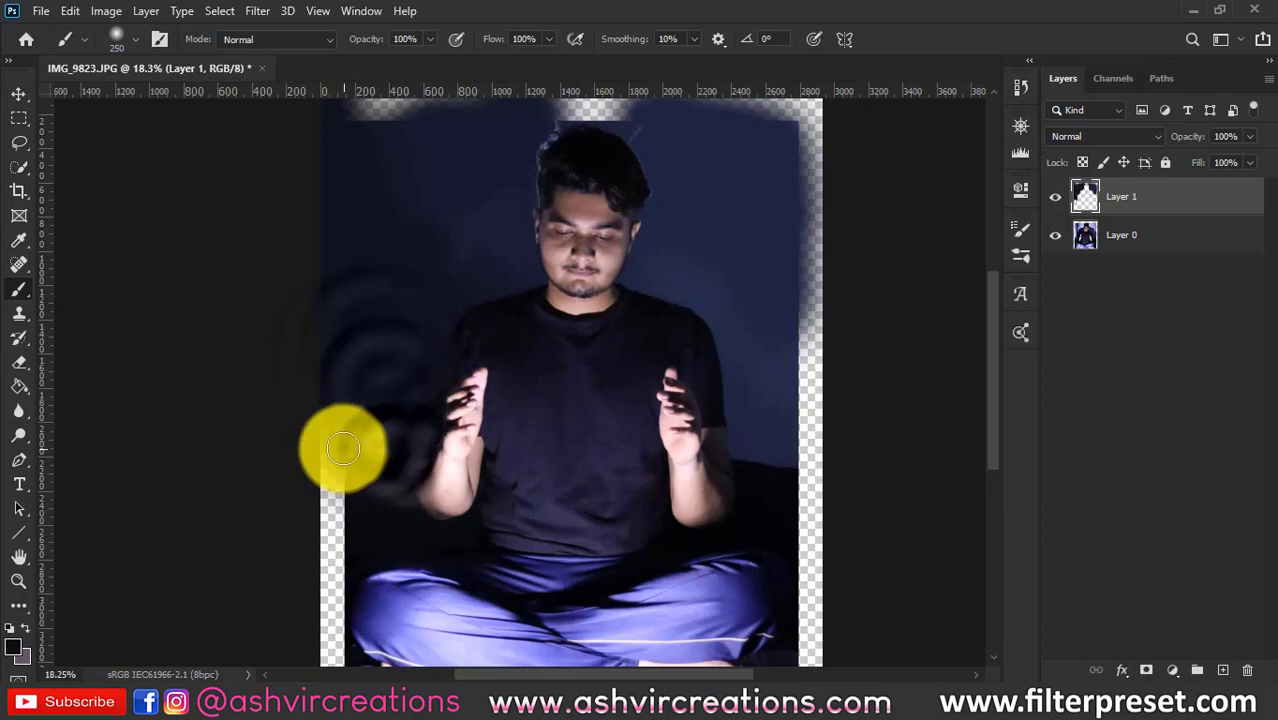
{"action": "left_click", "coordinate": [345, 448]}
{"action": "mouse_move", "coordinate": [315, 425]}
{"action": "left_mouse_down"}
{"action": "mouse_move", "coordinate": [308, 605]}
{"action": "mouse_move", "coordinate": [442, 148]}
{"action": "left_mouse_up"}
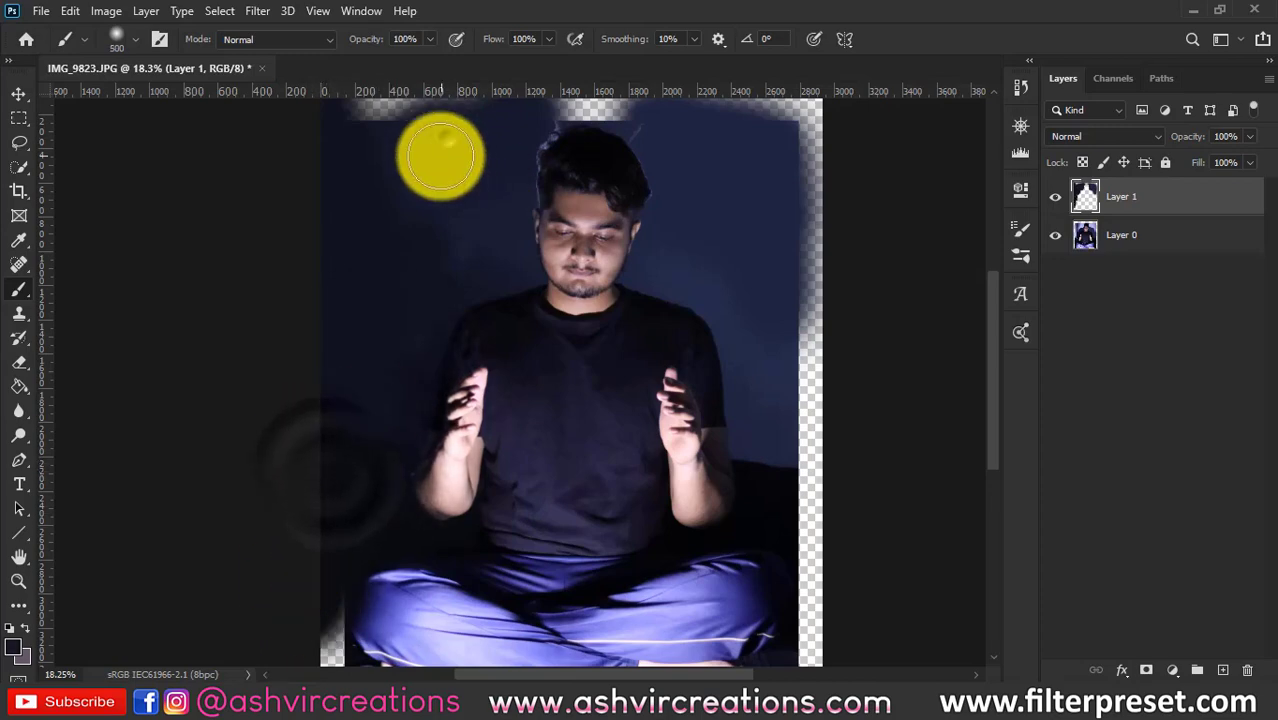
- Paint dark blue around the man's hair with a smaller brush and fill the gaps across the canvas's upper edge
{"action": "scroll", "coordinate": [388, 146], "scroll_direction": "down", "scroll_amount": 2}
{"action": "scroll", "coordinate": [400, 150], "scroll_direction": "up", "scroll_amount": 2}
{"action": "left_click_drag", "start_coordinate": [554, 240], "coordinate": [465, 294]}
{"action": "scroll", "coordinate": [463, 294], "scroll_direction": "up", "scroll_amount": 1}
{"action": "key", "text": "bracketleft"}
{"action": "key", "text": "bracketleft"}
{"action": "key", "text": "bracketleft"}
{"action": "key", "text": "bracketleft"}
{"action": "key", "text": "bracketleft"}
{"action": "left_click", "coordinate": [562, 220]}
{"action": "mouse_move", "coordinate": [288, 168]}
{"action": "left_mouse_down"}
{"action": "mouse_move", "coordinate": [379, 217]}
{"action": "mouse_move", "coordinate": [514, 200]}
{"action": "mouse_move", "coordinate": [717, 218]}
{"action": "mouse_move", "coordinate": [562, 285]}
{"action": "mouse_move", "coordinate": [679, 277]}
{"action": "mouse_move", "coordinate": [616, 314]}
{"action": "mouse_move", "coordinate": [608, 357]}
{"action": "mouse_move", "coordinate": [724, 246]}
{"action": "mouse_move", "coordinate": [800, 225]}
{"action": "mouse_move", "coordinate": [835, 427]}
{"action": "left_mouse_up"}
- Enlarge the brush to 800 px and paint dark over the right edge and the lower area covering the legs
{"action": "key", "text": "bracketright"}
{"action": "key", "text": "bracketright"}
{"action": "scroll", "coordinate": [793, 240], "scroll_direction": "down", "scroll_amount": 3}
{"action": "scroll", "coordinate": [835, 380], "scroll_direction": "down", "scroll_amount": 3}
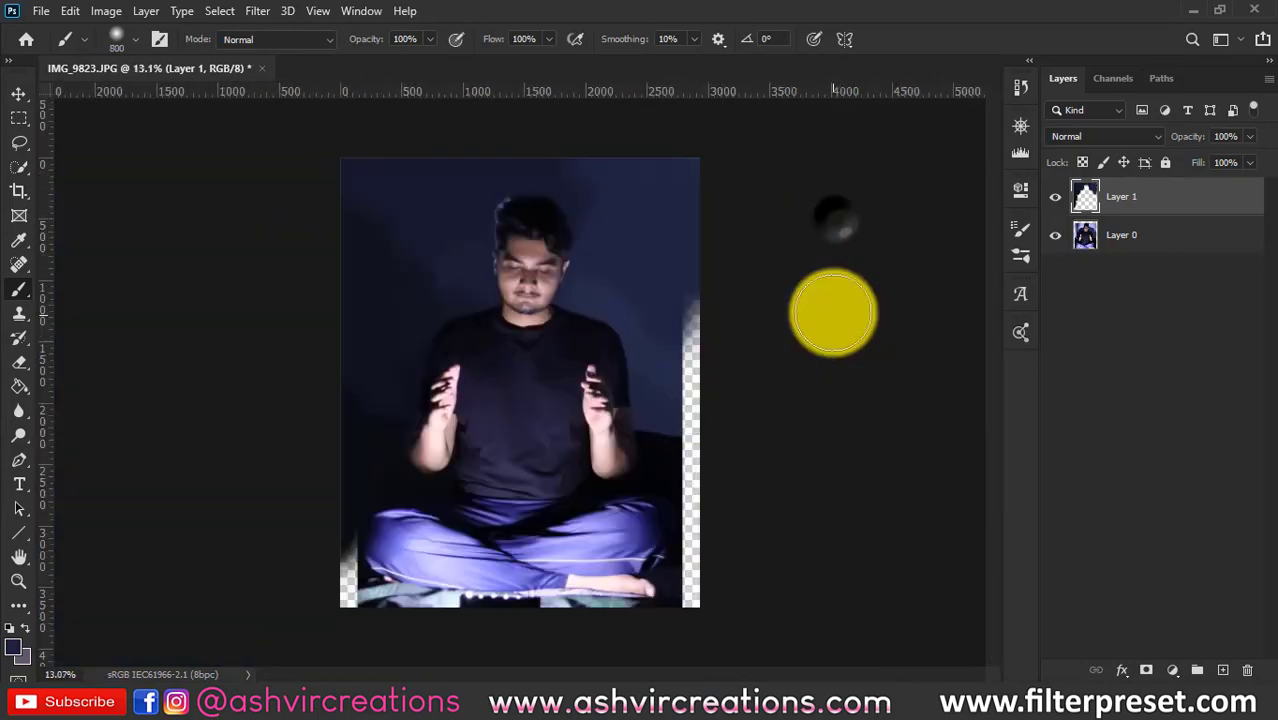
{"action": "key", "text": "bracketright"}
{"action": "key", "text": "bracketright"}
{"action": "key", "text": "bracketright"}
{"action": "key", "text": "bracketright"}
{"action": "mouse_move", "coordinate": [687, 217]}
{"action": "left_mouse_down"}
{"action": "mouse_move", "coordinate": [704, 480]}
{"action": "mouse_move", "coordinate": [699, 456]}
{"action": "mouse_move", "coordinate": [385, 513]}
{"action": "mouse_move", "coordinate": [571, 585]}
{"action": "mouse_move", "coordinate": [785, 555]}
{"action": "left_mouse_up"}
{"action": "scroll", "coordinate": [707, 566], "scroll_direction": "up", "scroll_amount": 3}
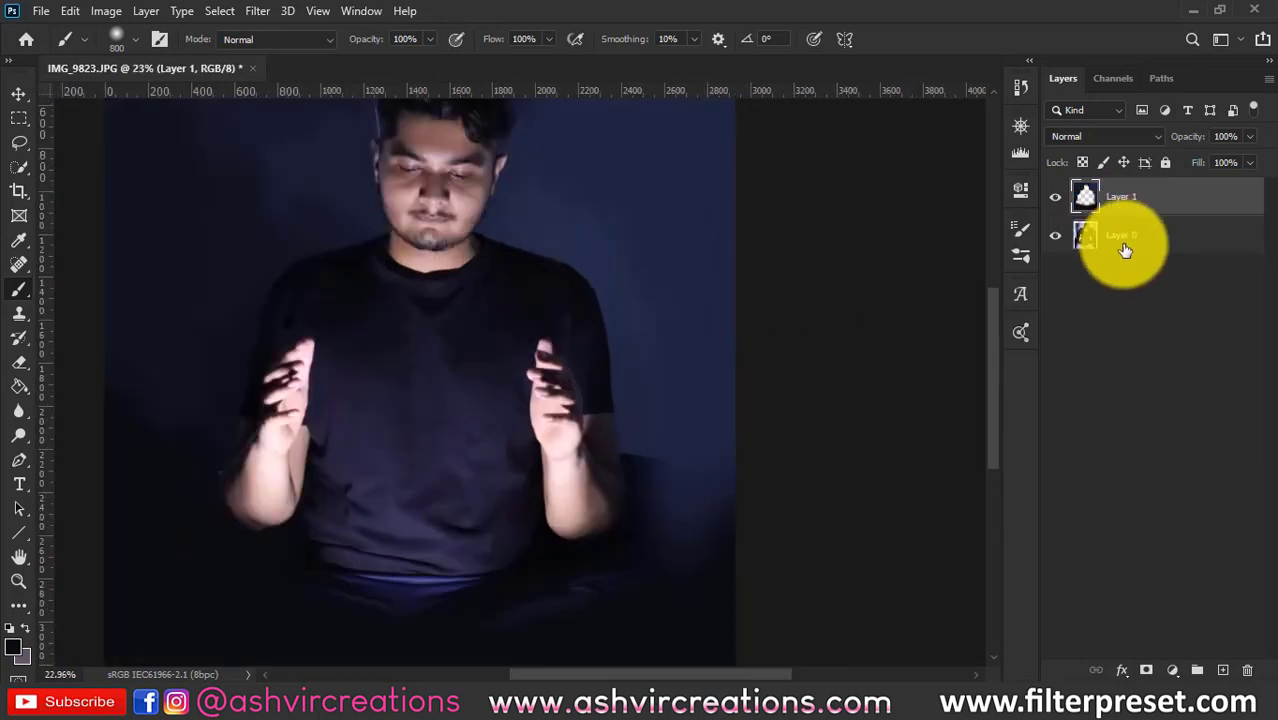
- Add a layer mask to Layer 1 and faintly reveal the legs by painting black at 7% opacity
{"action": "left_click", "coordinate": [1146, 670]}
{"action": "scroll", "coordinate": [494, 394], "scroll_direction": "down", "scroll_amount": 3}
{"action": "scroll", "coordinate": [579, 559], "scroll_direction": "up", "scroll_amount": 1}
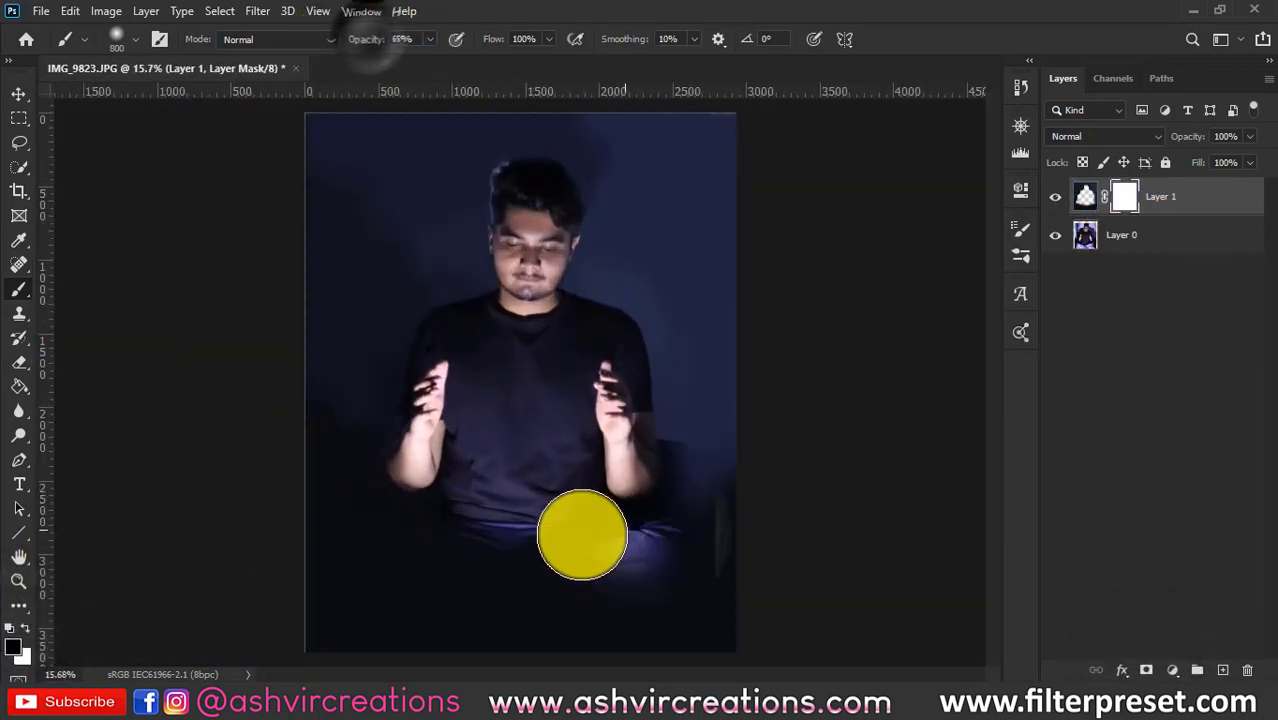
{"action": "mouse_move", "coordinate": [579, 528]}
{"action": "left_mouse_down"}
{"action": "mouse_move", "coordinate": [565, 534]}
{"action": "mouse_move", "coordinate": [582, 513]}
{"action": "left_mouse_up"}
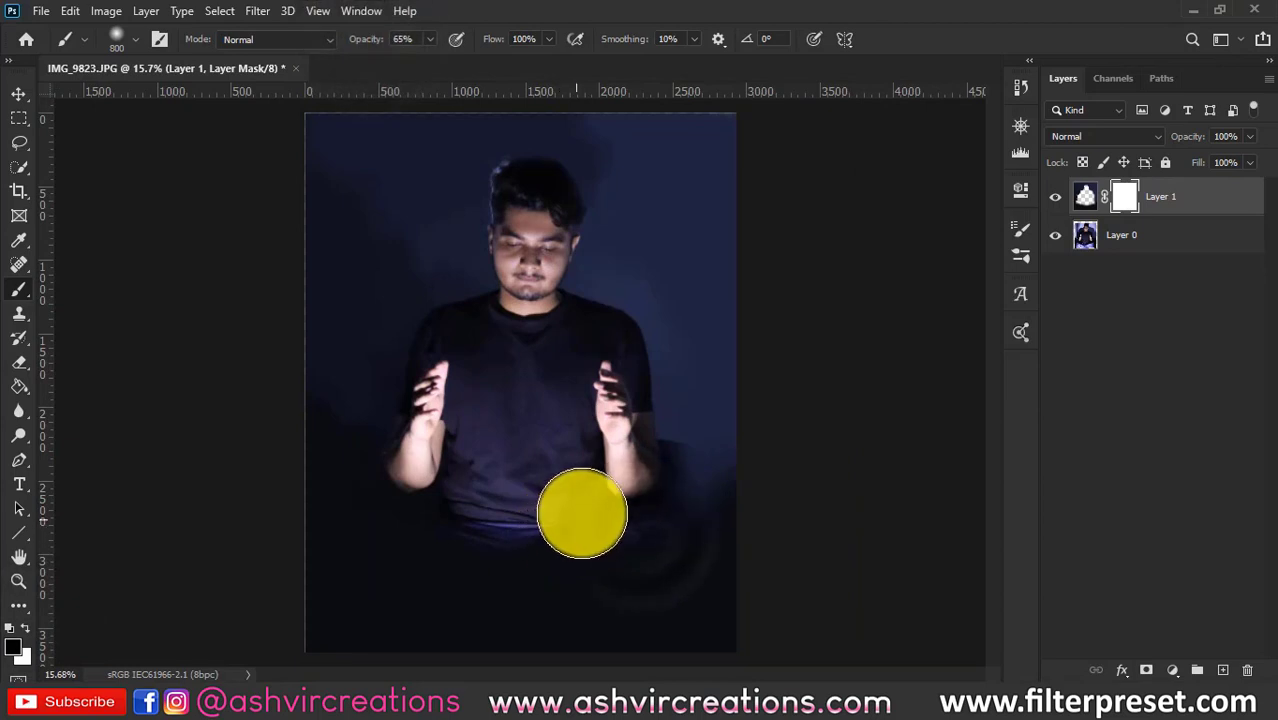
{"action": "left_click_drag", "start_coordinate": [313, 36], "coordinate": [309, 36]}
{"action": "mouse_move", "coordinate": [611, 525]}
{"action": "left_mouse_down"}
{"action": "mouse_move", "coordinate": [444, 520]}
{"action": "mouse_move", "coordinate": [430, 487]}
{"action": "mouse_move", "coordinate": [453, 479]}
{"action": "mouse_move", "coordinate": [440, 540]}
{"action": "mouse_move", "coordinate": [416, 543]}
{"action": "mouse_move", "coordinate": [583, 517]}
{"action": "mouse_move", "coordinate": [441, 539]}
{"action": "left_mouse_up"}
- Hide and show Layer 1 to compare the painted background with the original photo
{"action": "scroll", "coordinate": [533, 448], "scroll_direction": "up", "scroll_amount": 3}
{"action": "left_click", "coordinate": [1054, 197]}
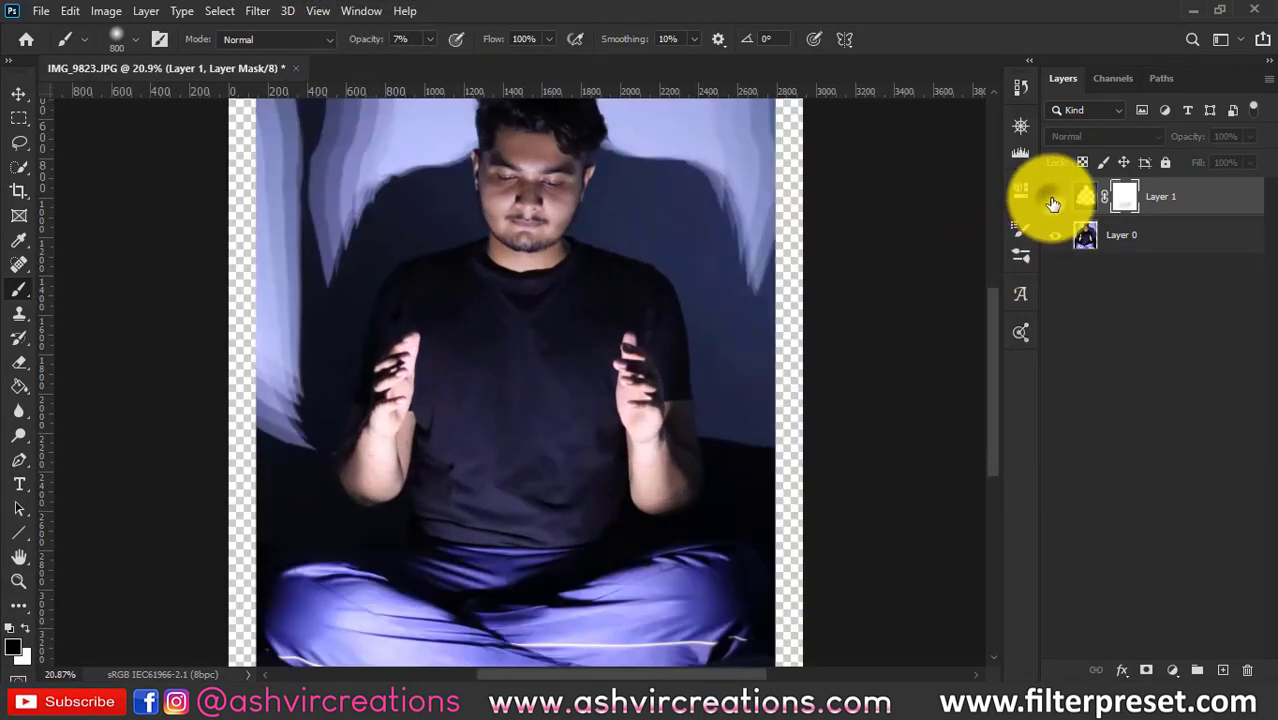
{"action": "left_click", "coordinate": [1054, 197]}
{"action": "left_click", "coordinate": [1054, 197]}
{"action": "left_click", "coordinate": [1054, 199]}
- Create a new layer above Layer 1 and set the brush to 125 px at 100% opacity for the hair edge
{"action": "scroll", "coordinate": [705, 442], "scroll_direction": "up", "scroll_amount": 4}
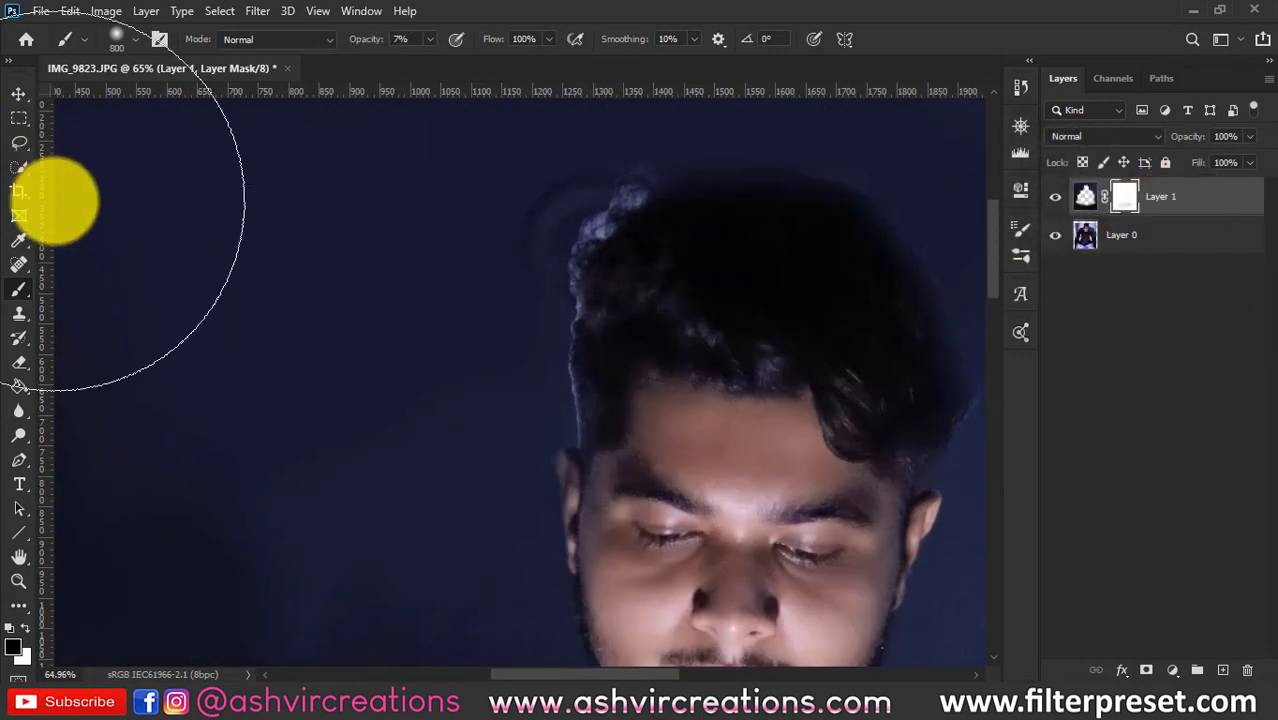
{"action": "key", "text": "bracketleft"}
{"action": "key", "text": "bracketleft"}
{"action": "key", "text": "bracketleft"}
{"action": "key", "text": "bracketleft"}
{"action": "key", "text": "bracketleft"}
{"action": "key", "text": "bracketleft"}
{"action": "left_click", "coordinate": [1222, 670]}
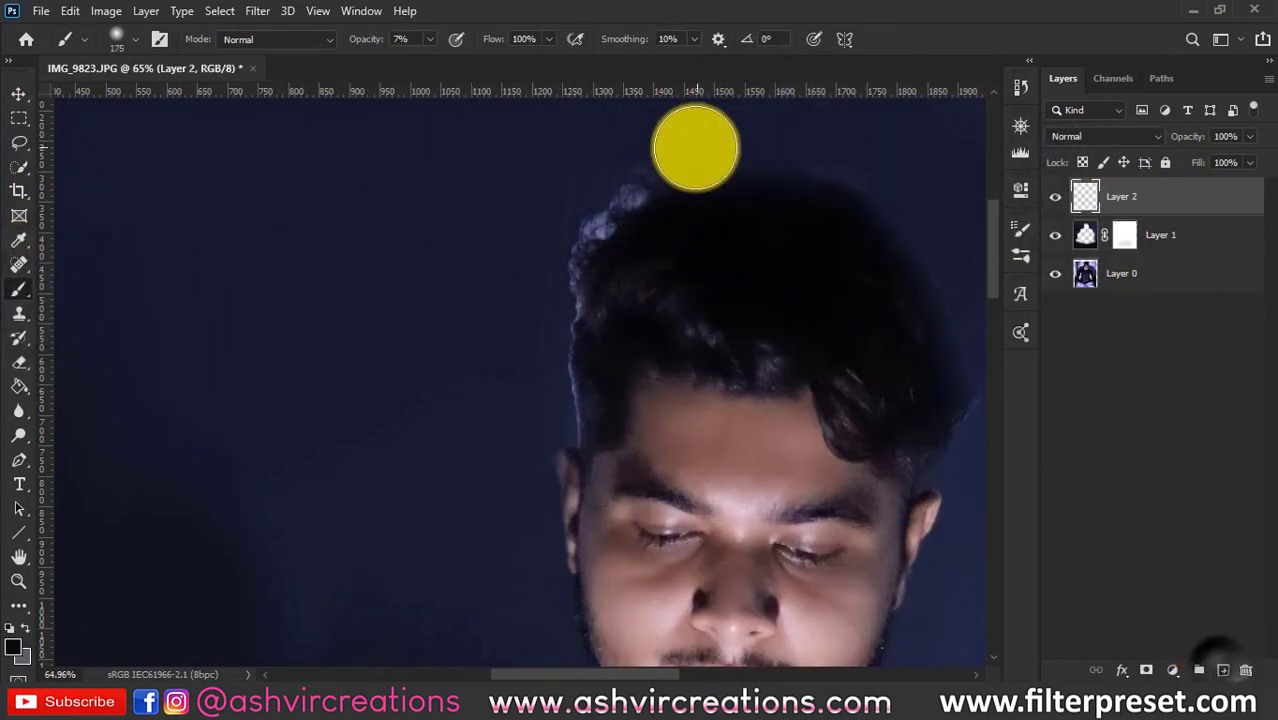
{"action": "left_click_drag", "start_coordinate": [371, 40], "coordinate": [440, 40]}
{"action": "left_click", "coordinate": [652, 157], "text": "alt"}
{"action": "mouse_move", "coordinate": [650, 162]}
{"action": "left_mouse_down"}
{"action": "mouse_move", "coordinate": [605, 200]}
{"action": "mouse_move", "coordinate": [700, 148]}
{"action": "left_mouse_up"}
{"action": "left_click_drag", "start_coordinate": [370, 41], "coordinate": [662, 42]}
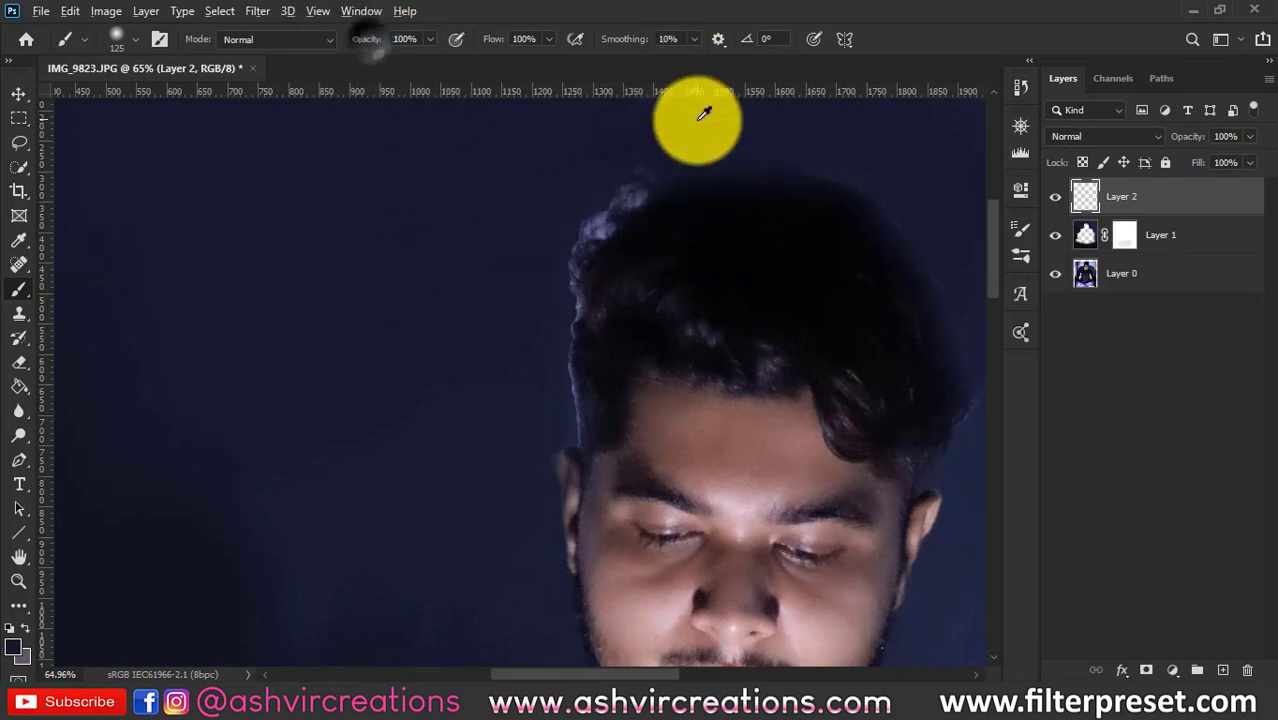
- Sample the background blue and paint over the bright fringe along the left side of the hair and ear
{"action": "left_click", "coordinate": [697, 126], "text": "alt"}
{"action": "left_click_drag", "start_coordinate": [642, 160], "coordinate": [548, 254]}
{"action": "key", "text": "bracketleft"}
{"action": "key", "text": "bracketleft"}
{"action": "key", "text": "bracketleft"}
{"action": "scroll", "coordinate": [555, 415], "scroll_direction": "up", "scroll_amount": 2}
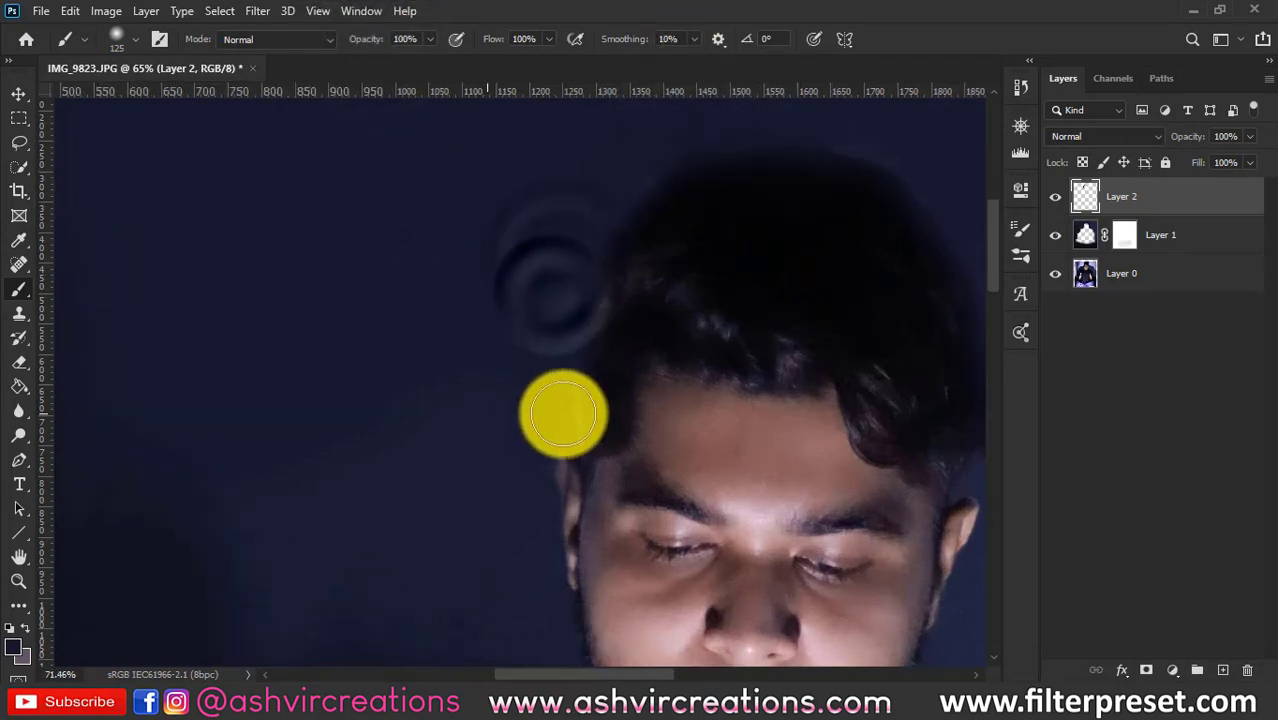
{"action": "mouse_move", "coordinate": [527, 486]}
{"action": "left_mouse_down"}
{"action": "mouse_move", "coordinate": [544, 423]}
{"action": "mouse_move", "coordinate": [571, 423]}
{"action": "mouse_move", "coordinate": [557, 314]}
{"action": "left_mouse_up"}
{"action": "left_click", "coordinate": [570, 423]}
{"action": "left_click_drag", "start_coordinate": [556, 388], "coordinate": [581, 199]}
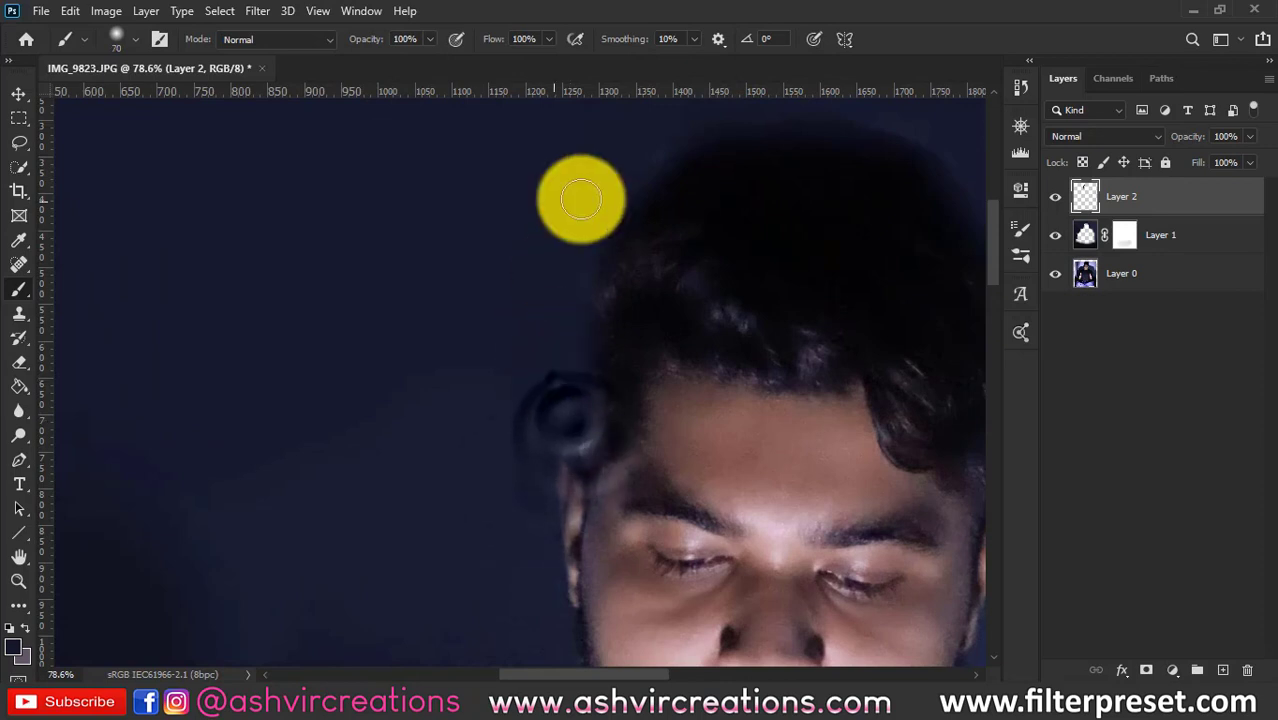
- Reduce the brush to 50 px, sample the nearby blue, and clean up the right edge of the hair
{"action": "key", "text": "bracketleft"}
{"action": "key", "text": "bracketleft"}
{"action": "key", "text": "bracketleft"}
{"action": "key", "text": "bracketleft"}
{"action": "scroll", "coordinate": [570, 245], "scroll_direction": "down", "scroll_amount": 5}
{"action": "scroll", "coordinate": [904, 330], "scroll_direction": "up", "scroll_amount": 5}
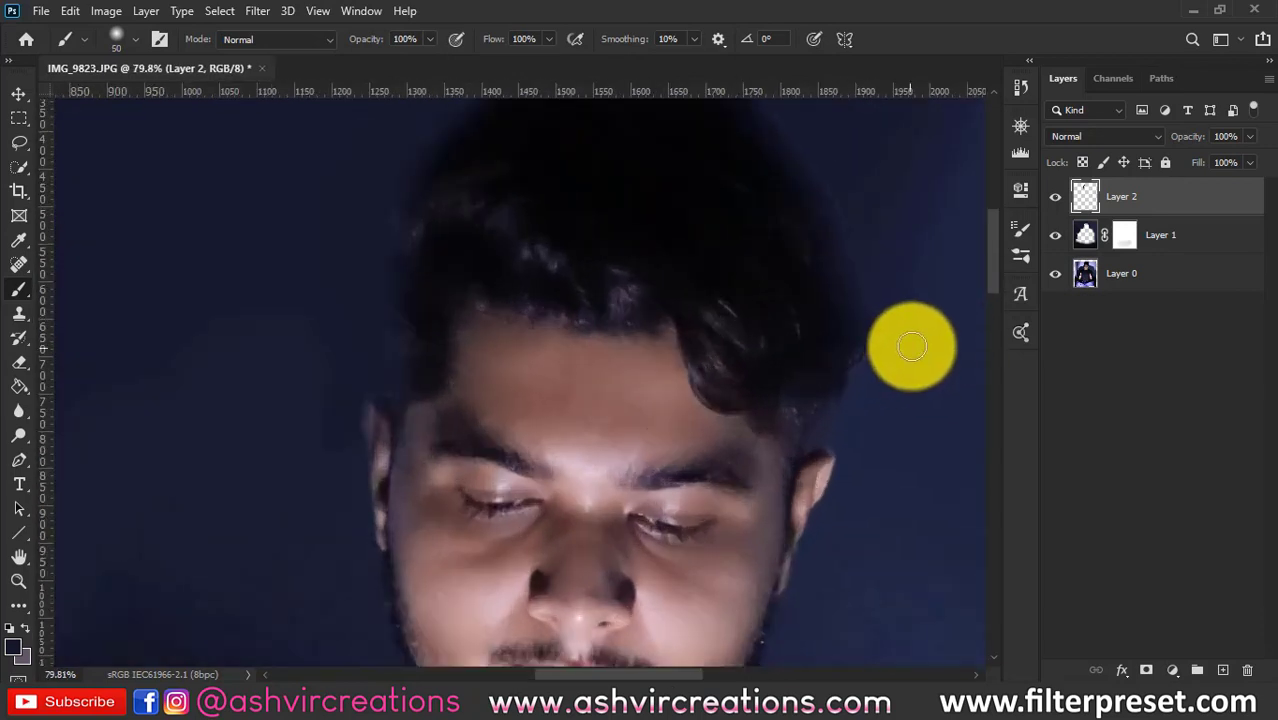
{"action": "left_click", "coordinate": [910, 345], "text": "alt"}
{"action": "mouse_move", "coordinate": [888, 314]}
{"action": "left_mouse_down"}
{"action": "mouse_move", "coordinate": [866, 392]}
{"action": "mouse_move", "coordinate": [839, 191]}
{"action": "left_mouse_up"}
{"action": "left_click", "coordinate": [873, 180], "text": "alt"}
{"action": "left_click", "coordinate": [840, 160]}
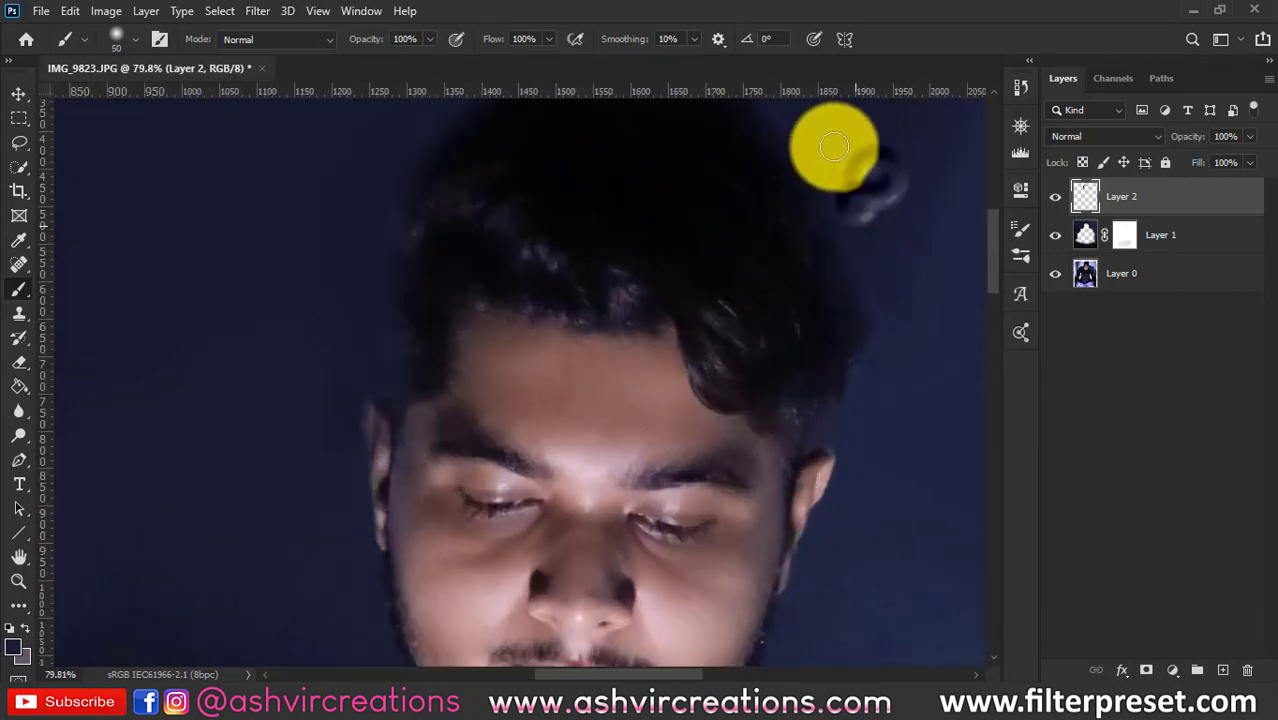
- Paint background blue along the upper-right contour of the hair up to the crown
{"action": "left_click_drag", "start_coordinate": [916, 223], "coordinate": [826, 305]}
{"action": "left_click", "coordinate": [777, 329]}
{"action": "left_click", "coordinate": [748, 277]}
{"action": "left_click", "coordinate": [725, 229]}
{"action": "left_click", "coordinate": [678, 180]}
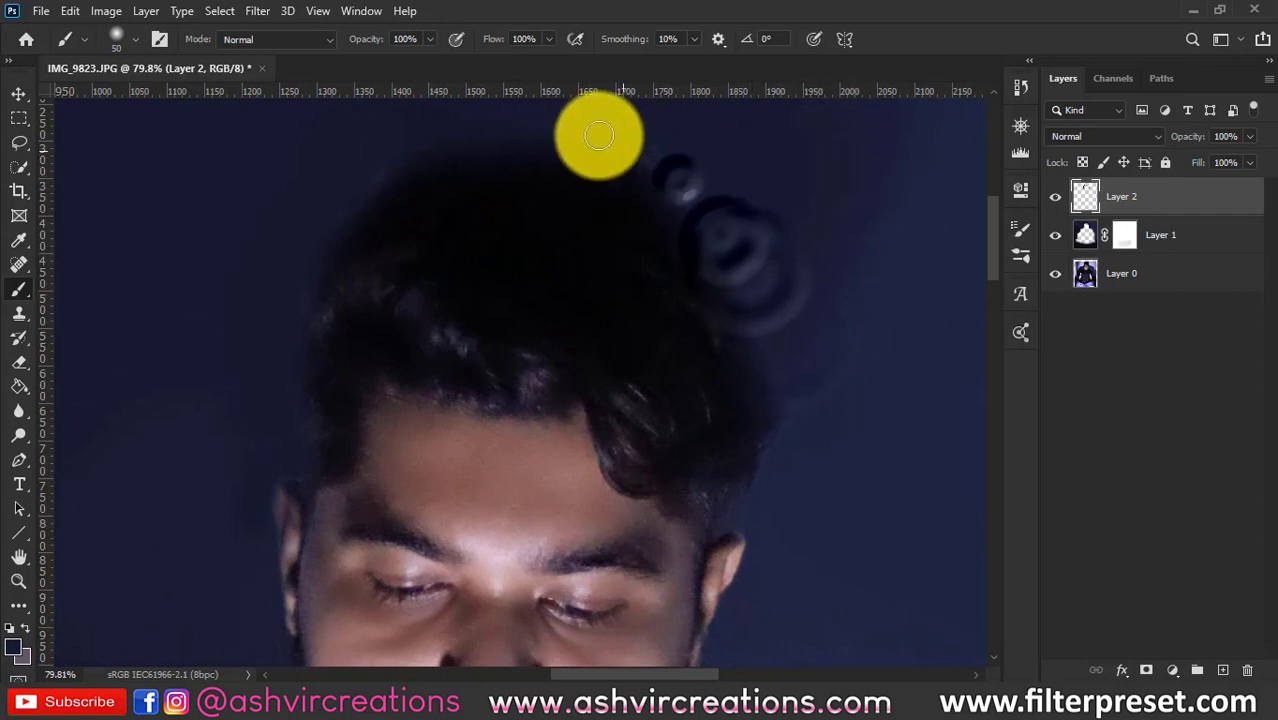
{"action": "left_click", "coordinate": [528, 110]}
- Sample the background colour and smooth the background above the head and toward the upper-right corner with a 700 px brush
{"action": "scroll", "coordinate": [713, 143], "scroll_direction": "down", "scroll_amount": 5}
{"action": "scroll", "coordinate": [688, 163], "scroll_direction": "up", "scroll_amount": 1}
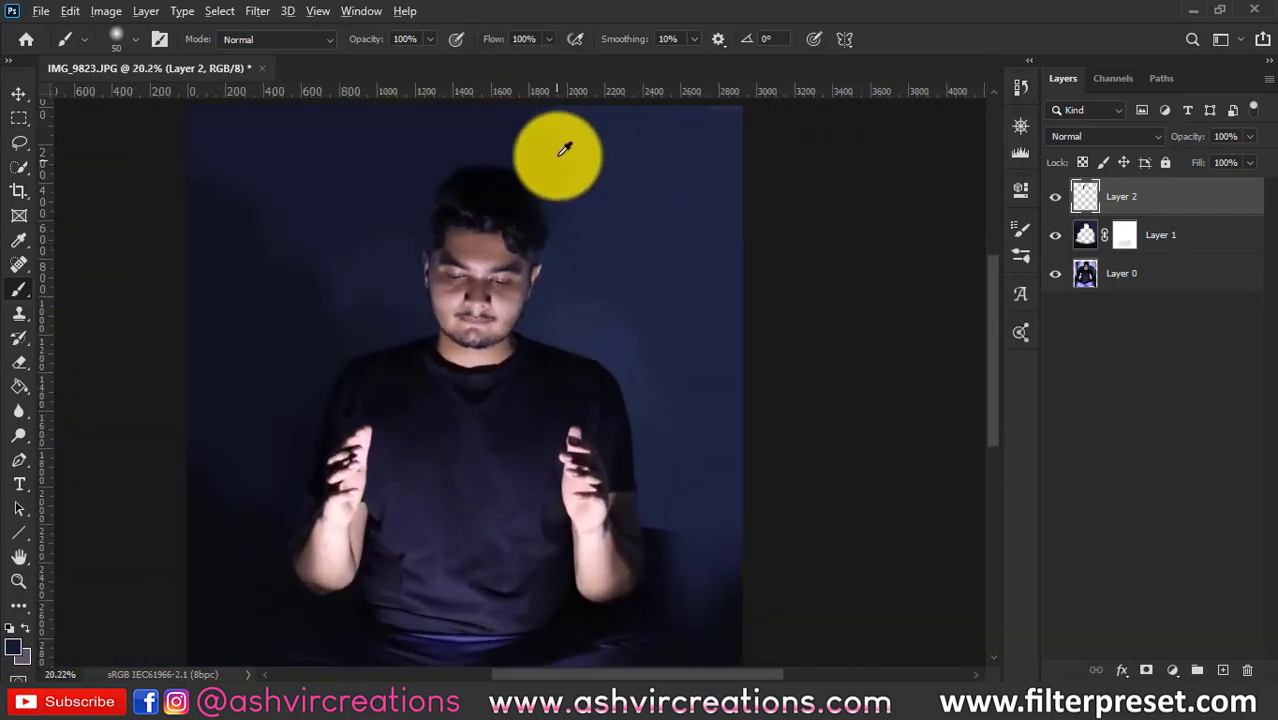
{"action": "scroll", "coordinate": [713, 106], "scroll_direction": "down", "scroll_amount": 3}
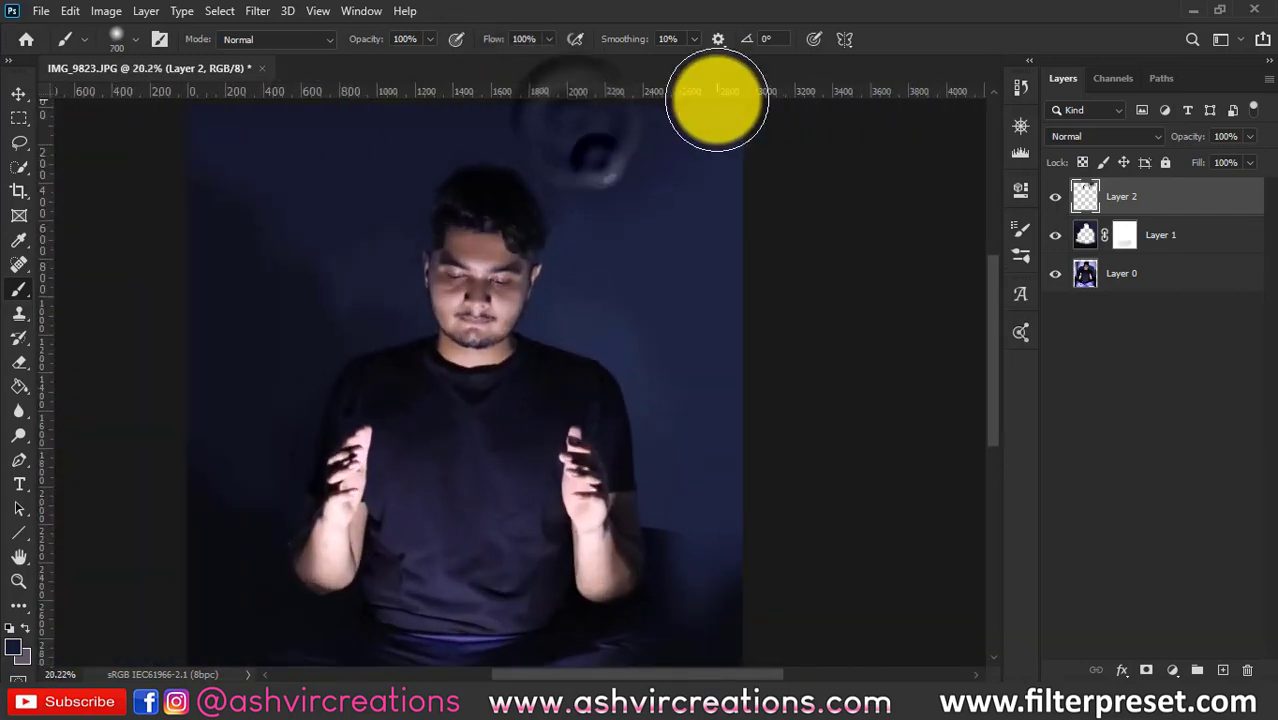
- Blend the hard shadow edge beside the right elbow into the background with soft blue brush strokes
{"action": "scroll", "coordinate": [700, 430], "scroll_direction": "up", "scroll_amount": 6}
{"action": "mouse_move", "coordinate": [688, 300]}
{"action": "left_mouse_down"}
{"action": "mouse_move", "coordinate": [650, 391]}
{"action": "mouse_move", "coordinate": [587, 387]}
{"action": "left_mouse_up"}
{"action": "left_click", "coordinate": [606, 413]}
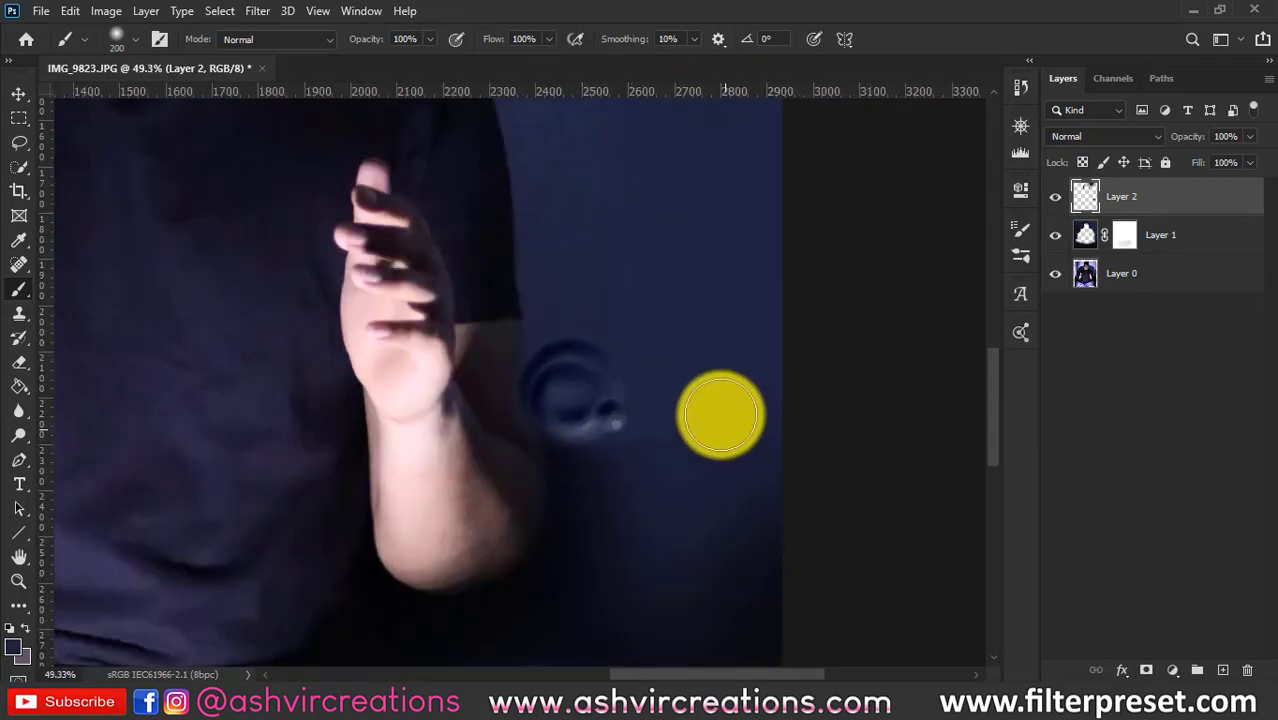
{"action": "scroll", "coordinate": [721, 412], "scroll_direction": "down", "scroll_amount": 3}
{"action": "left_click_drag", "start_coordinate": [699, 411], "coordinate": [753, 359]}
{"action": "scroll", "coordinate": [759, 357], "scroll_direction": "down", "scroll_amount": 3}
{"action": "key", "text": "v"}
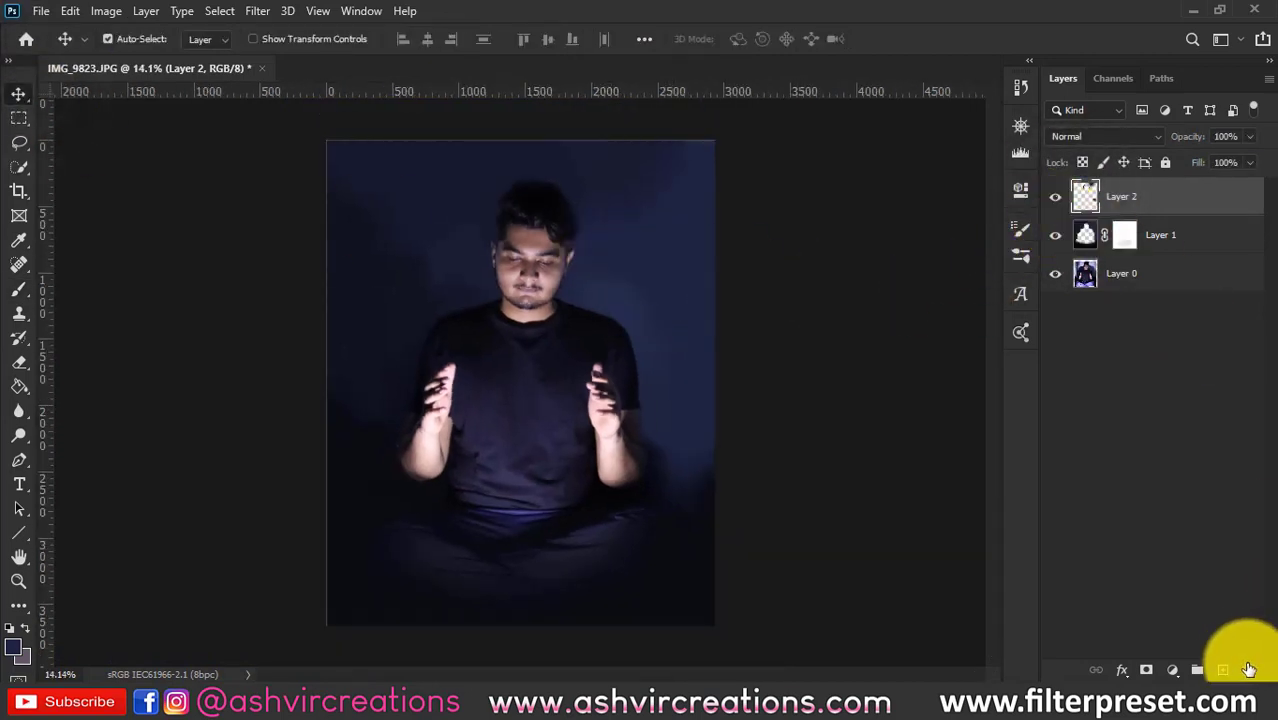
- Create a new layer on top and set the brush's foreground colour to pale cream #efdcc1
{"action": "left_click", "coordinate": [1222, 670]}
{"action": "left_click", "coordinate": [19, 289]}
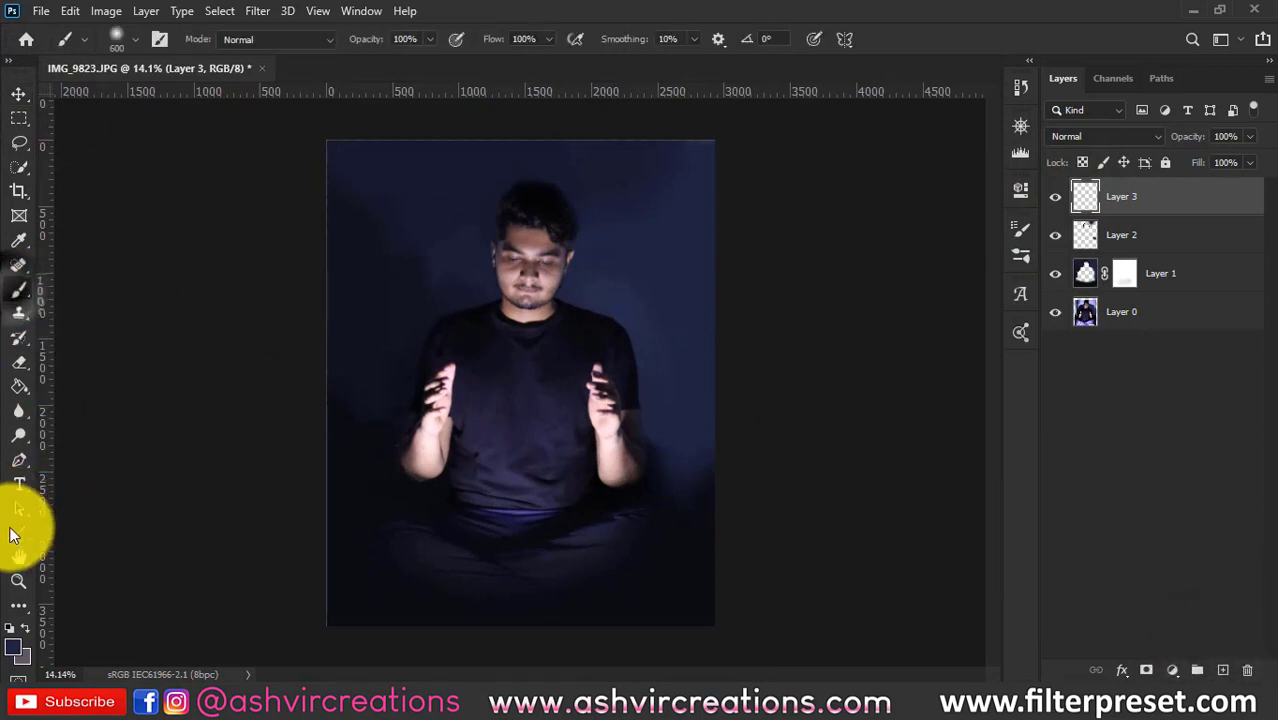
{"action": "left_click", "coordinate": [12, 651]}
{"action": "left_click", "coordinate": [528, 228]}
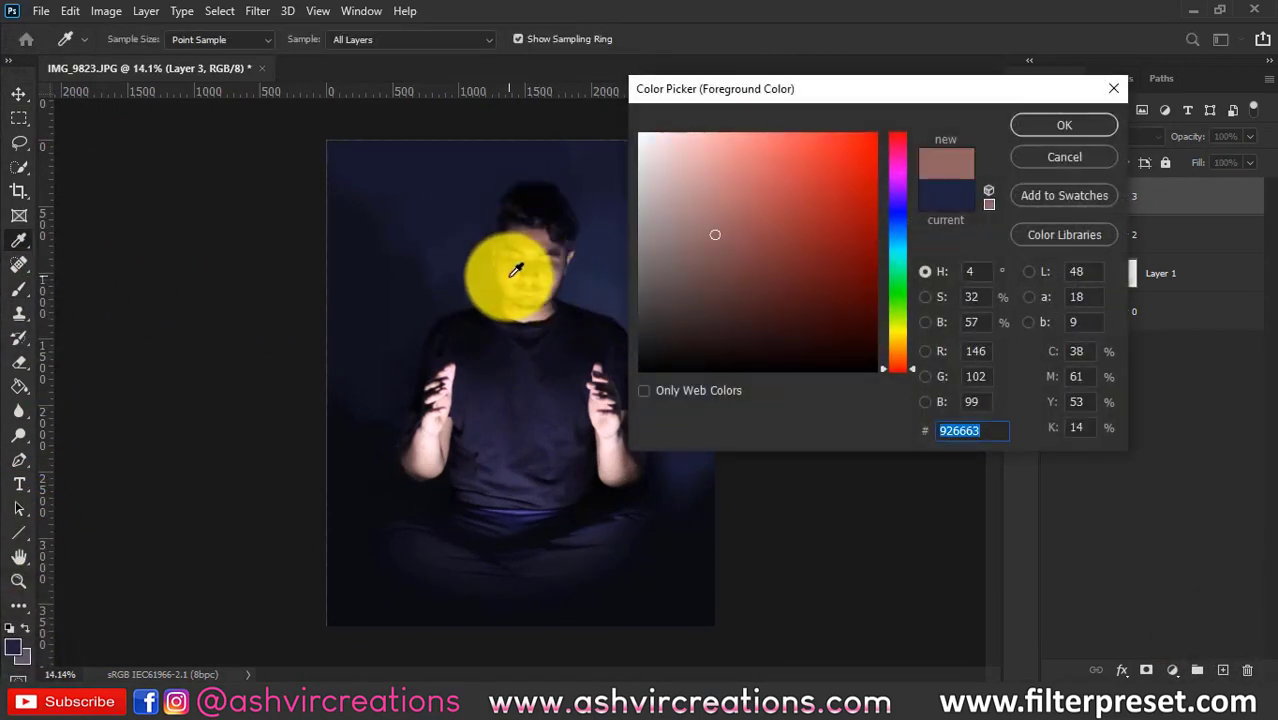
{"action": "left_click", "coordinate": [684, 148]}
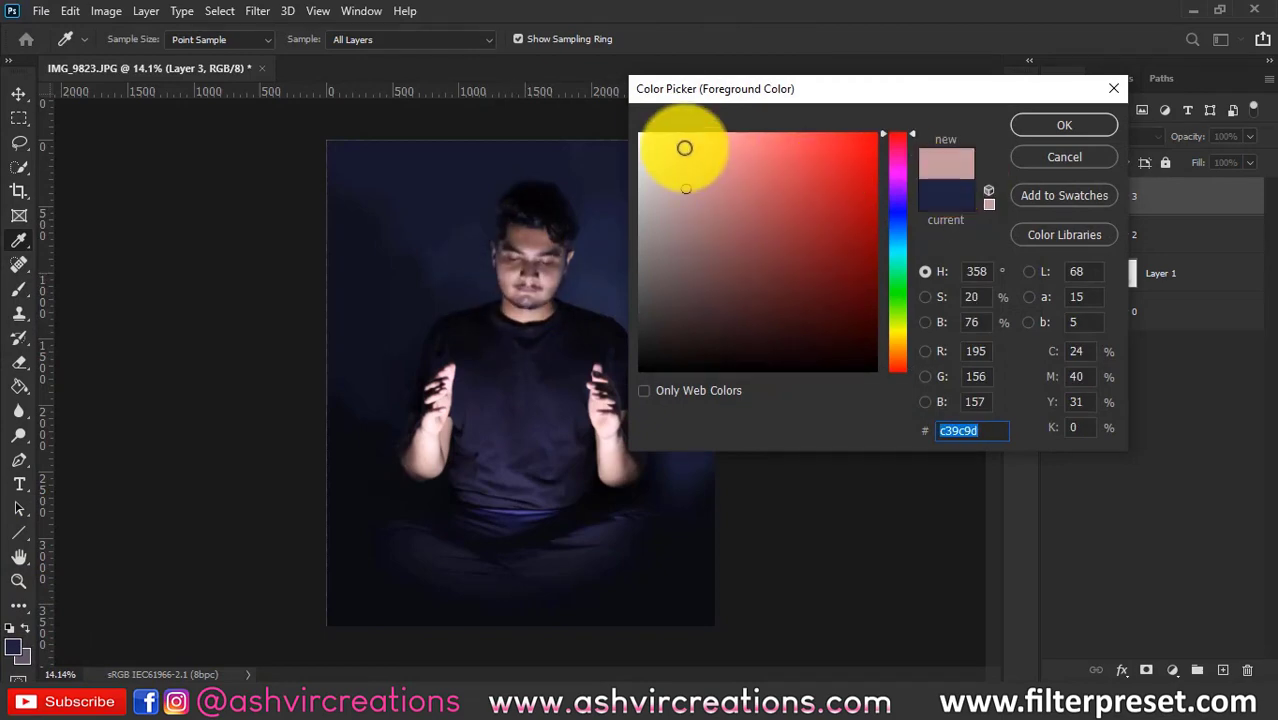
{"action": "left_click", "coordinate": [899, 347]}
{"action": "left_click", "coordinate": [1020, 127]}
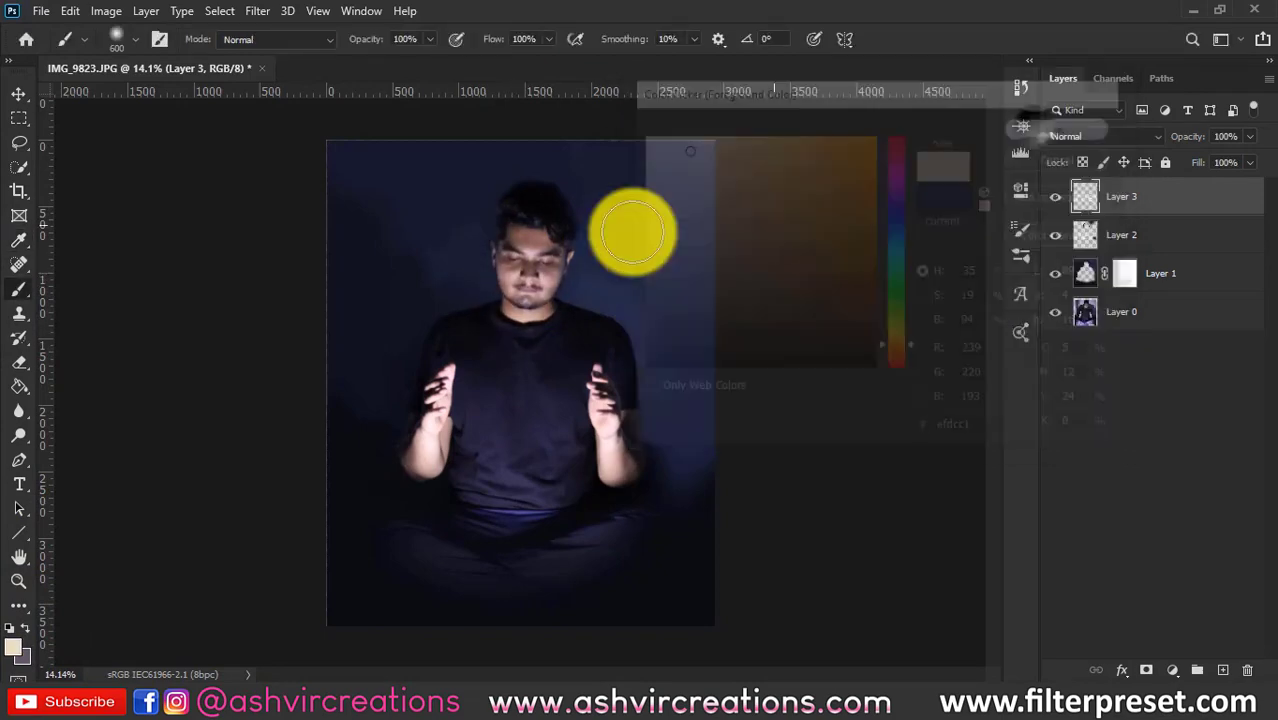
- Paint a cream glow over the face with a 300 px brush and set its layer to Soft Light at 56% opacity
{"action": "scroll", "coordinate": [535, 251], "scroll_direction": "up", "scroll_amount": 3}
{"action": "left_click_drag", "start_coordinate": [525, 240], "coordinate": [530, 255]}
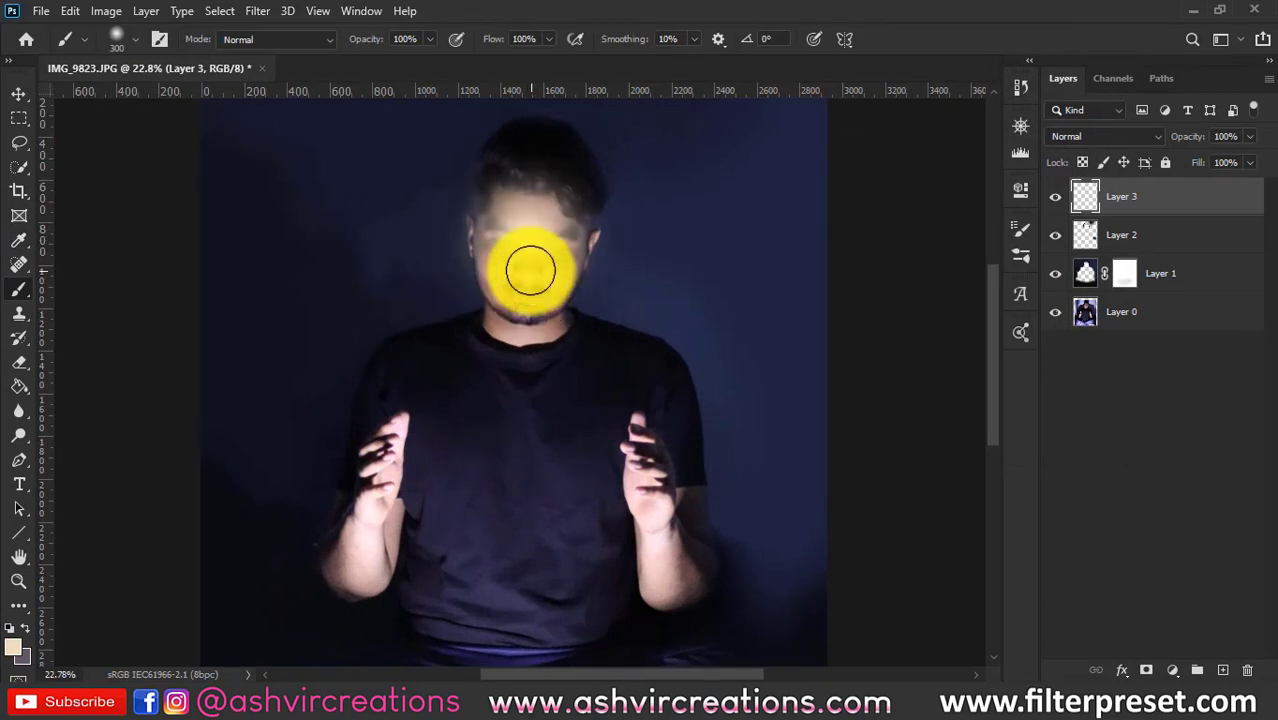
{"action": "left_click", "coordinate": [1105, 137]}
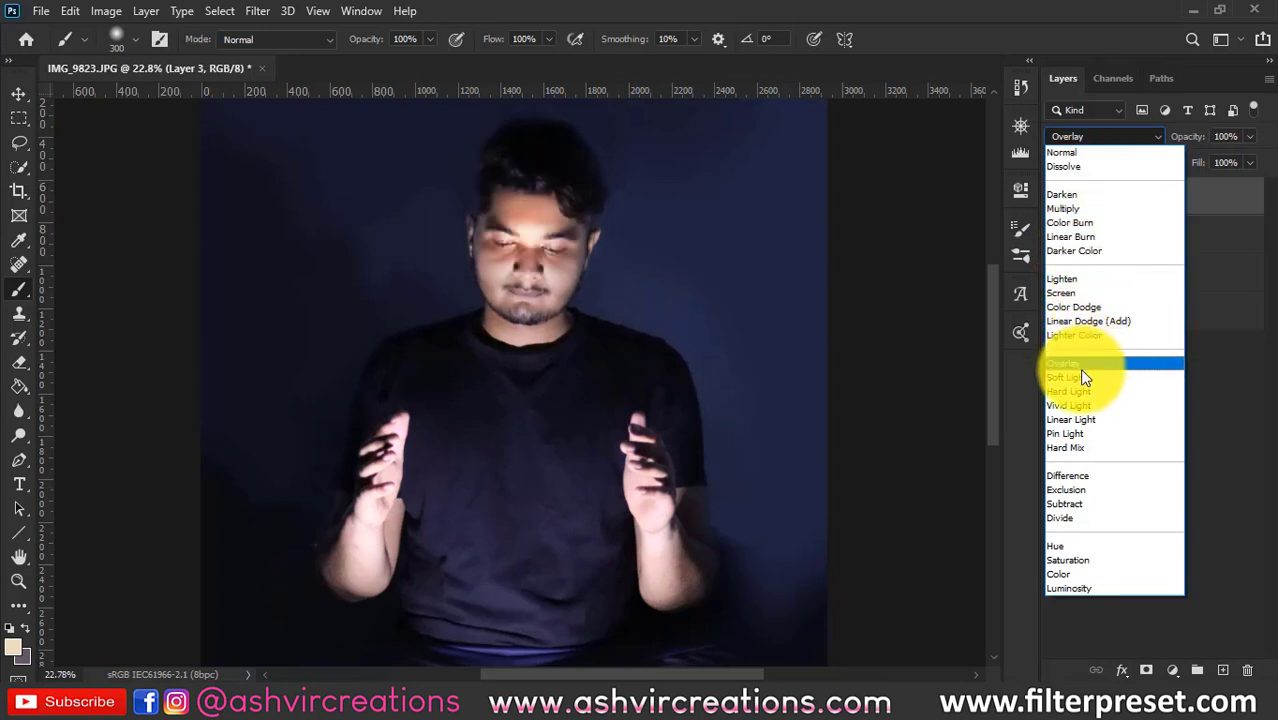
{"action": "left_click", "coordinate": [1080, 375]}
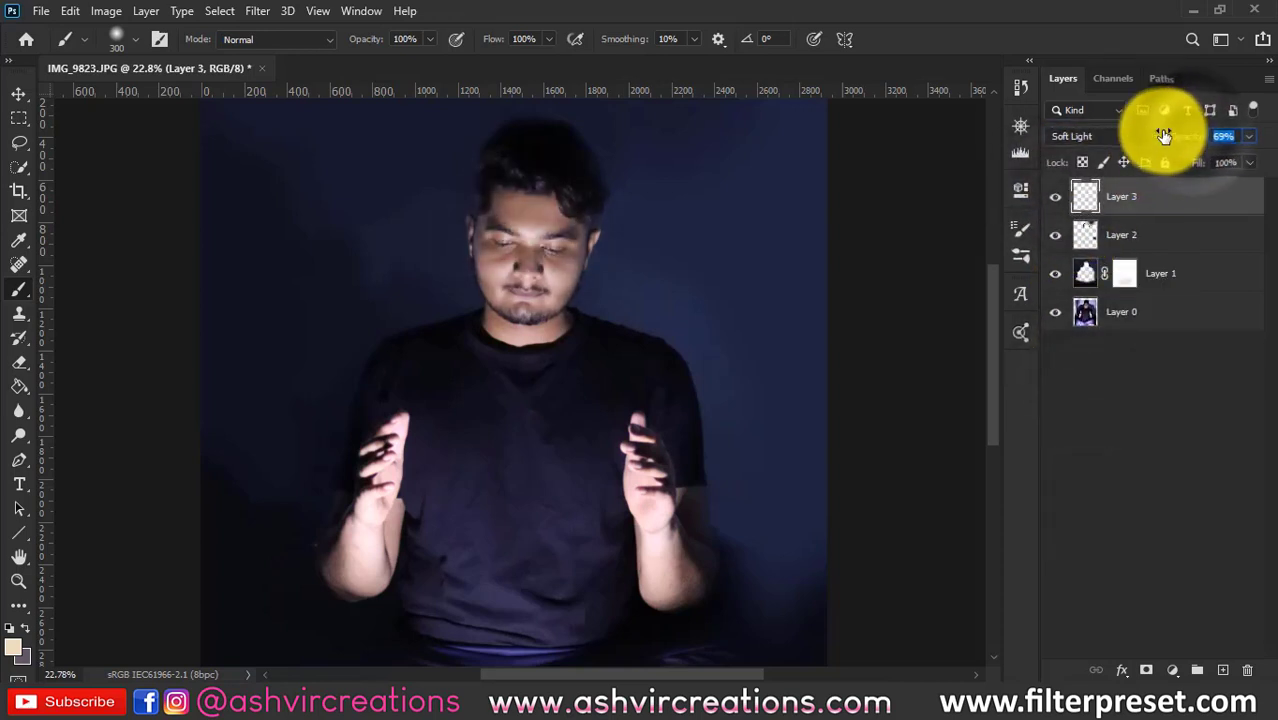
{"action": "left_click", "coordinate": [1055, 198]}
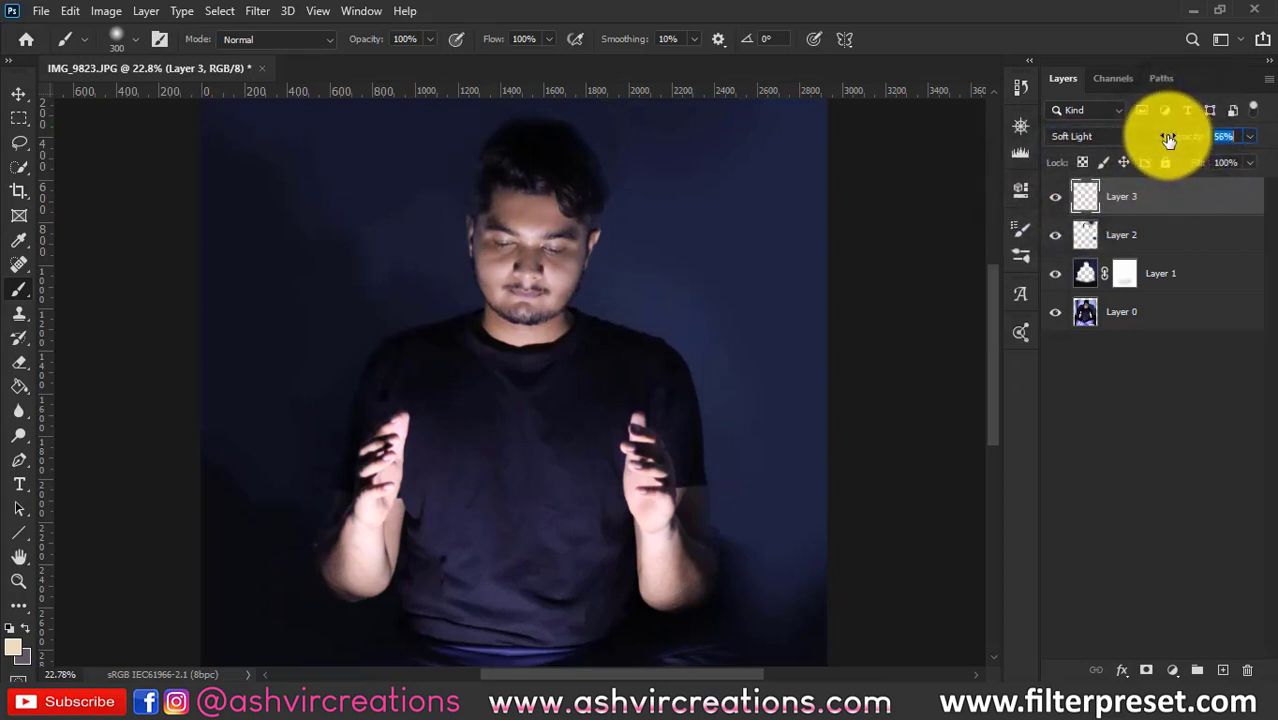
- Open the globe image ggg.png from the clop folder on the Desktop
{"action": "left_click", "coordinate": [19, 100]}
{"action": "scroll", "coordinate": [475, 250], "scroll_direction": "down", "scroll_amount": 3}
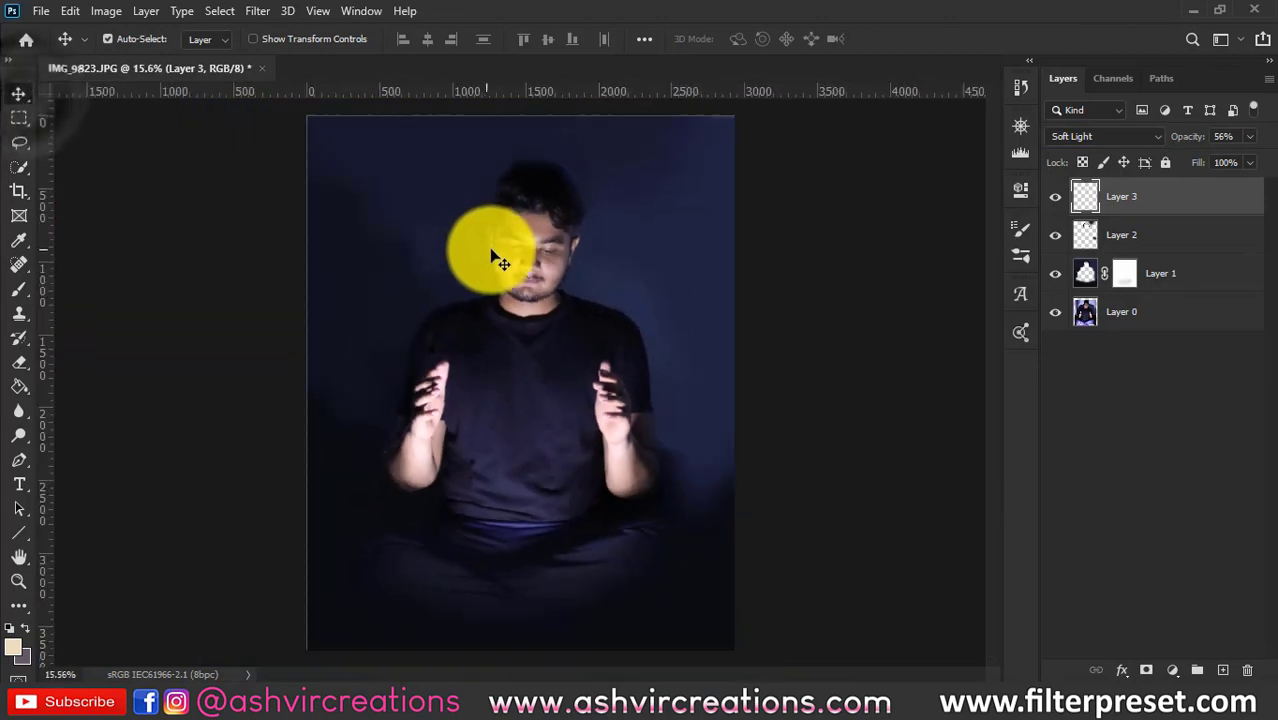
{"action": "left_click", "coordinate": [40, 16]}
{"action": "left_click", "coordinate": [51, 46]}
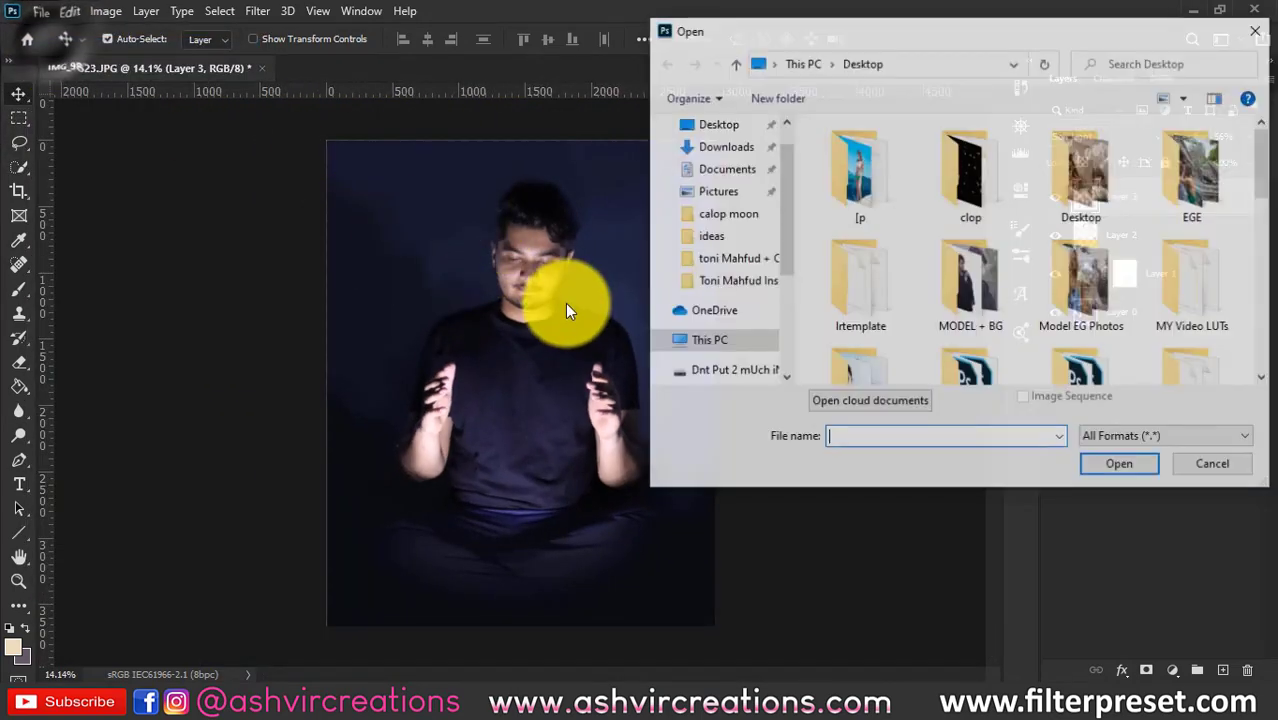
{"action": "scroll", "coordinate": [941, 315], "scroll_direction": "down", "scroll_amount": 4}
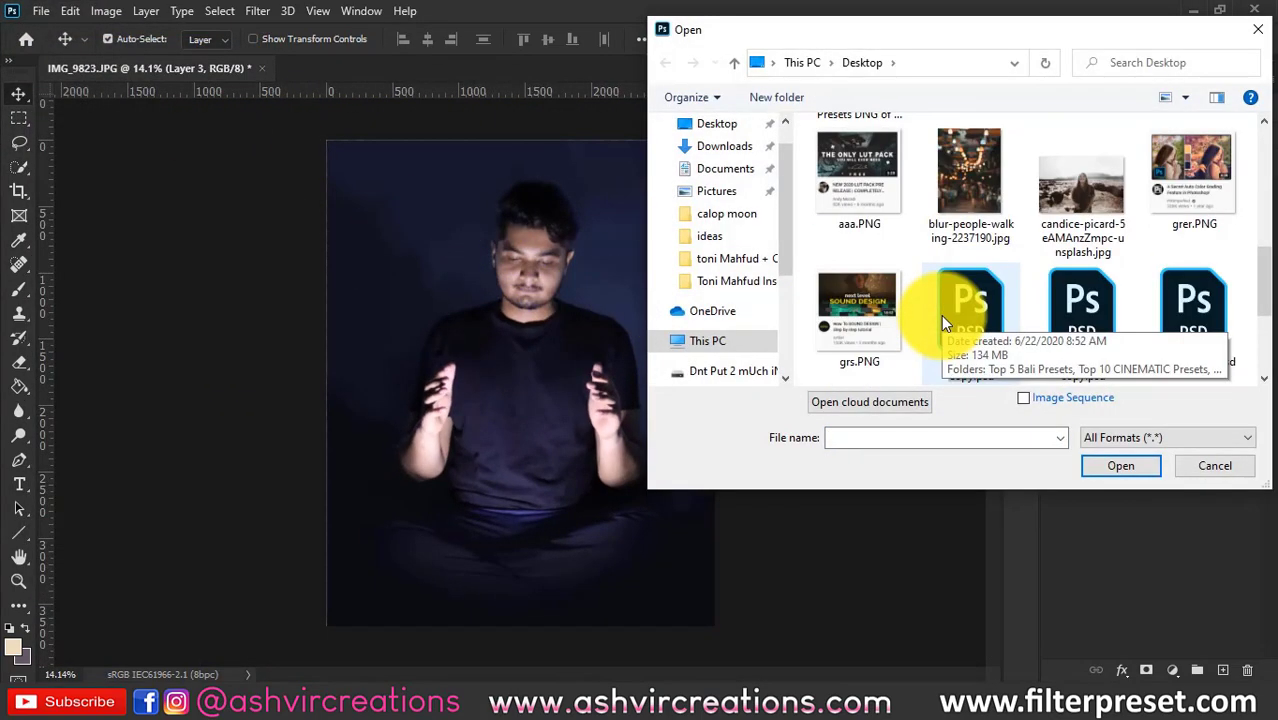
{"action": "scroll", "coordinate": [941, 315], "scroll_direction": "up", "scroll_amount": 3}
{"action": "scroll", "coordinate": [990, 292], "scroll_direction": "up", "scroll_amount": 3}
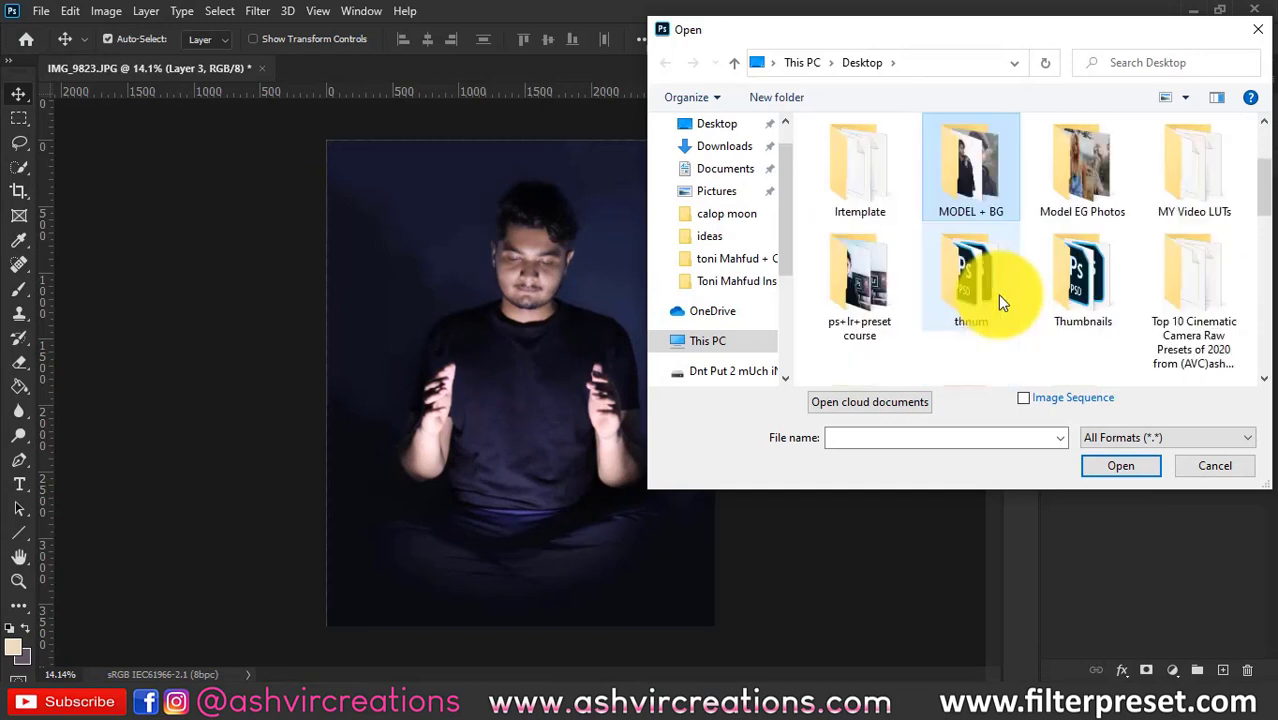
{"action": "scroll", "coordinate": [1162, 219], "scroll_direction": "down", "scroll_amount": 3}
{"action": "scroll", "coordinate": [1160, 220], "scroll_direction": "up", "scroll_amount": 1}
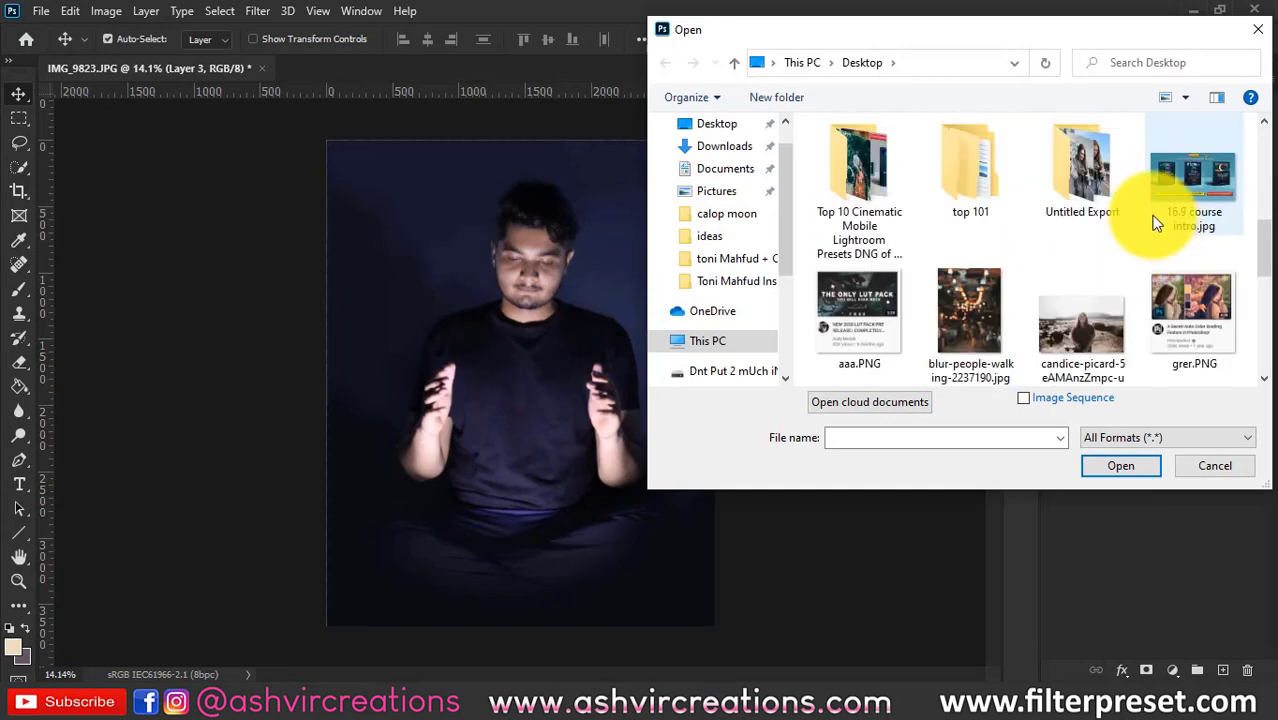
{"action": "scroll", "coordinate": [1068, 195], "scroll_direction": "down", "scroll_amount": 2}
{"action": "left_click", "coordinate": [1066, 194]}
{"action": "scroll", "coordinate": [1066, 194], "scroll_direction": "up", "scroll_amount": 5}
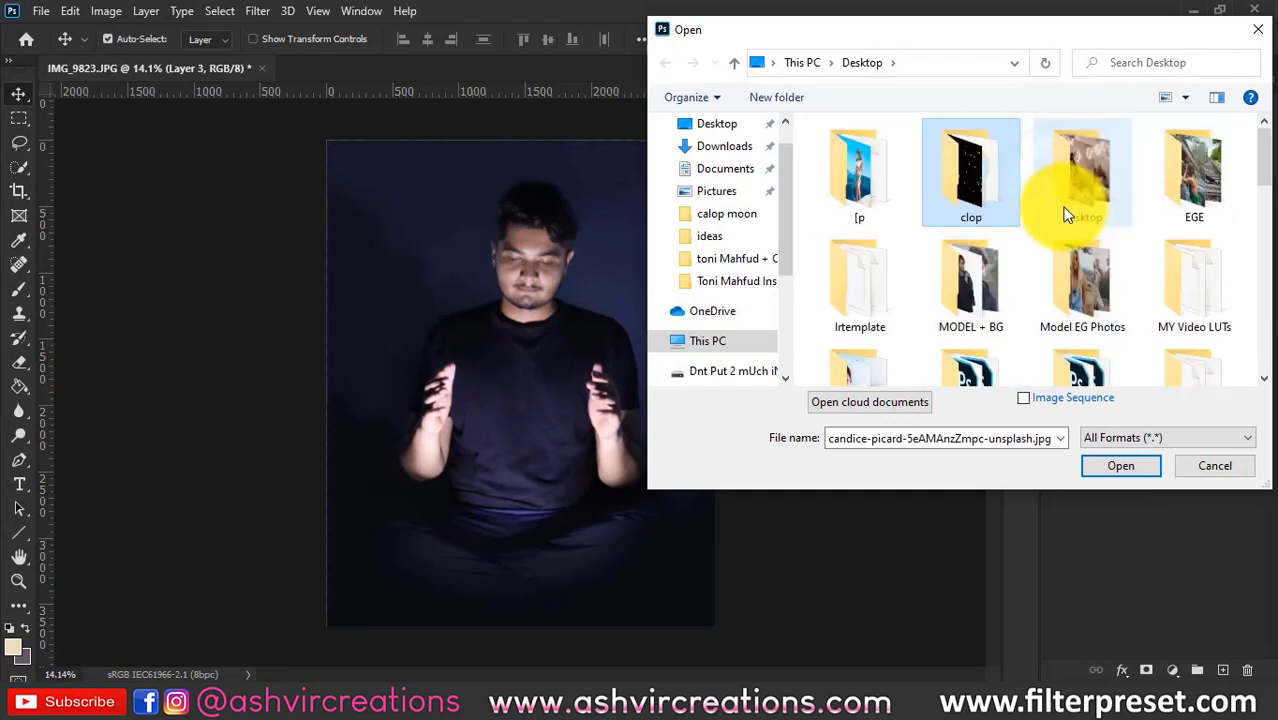
{"action": "double_click", "coordinate": [990, 190]}
{"action": "double_click", "coordinate": [1196, 180]}
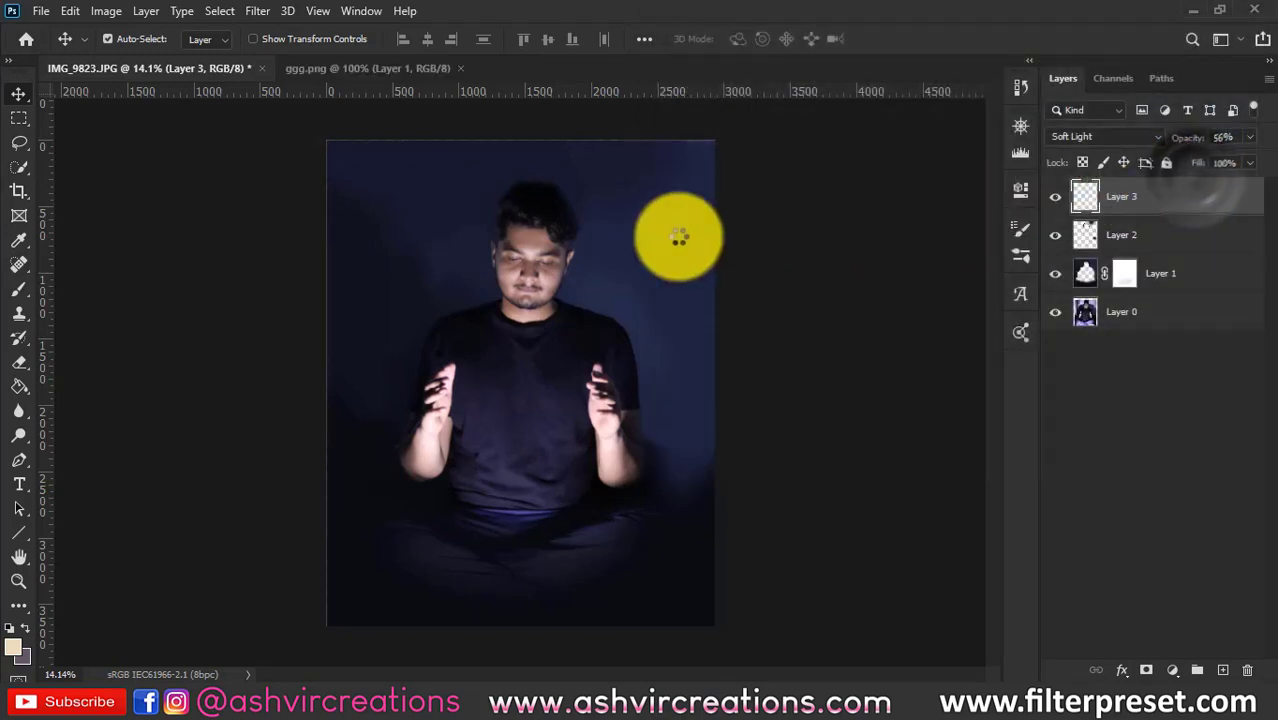
- Bring the glowing globe into the portrait and position it in front of the chest, between the two hands
{"action": "left_click_drag", "start_coordinate": [528, 343], "coordinate": [522, 414]}
{"action": "scroll", "coordinate": [516, 413], "scroll_direction": "up", "scroll_amount": 2}
{"action": "scroll", "coordinate": [504, 400], "scroll_direction": "down", "scroll_amount": 3}
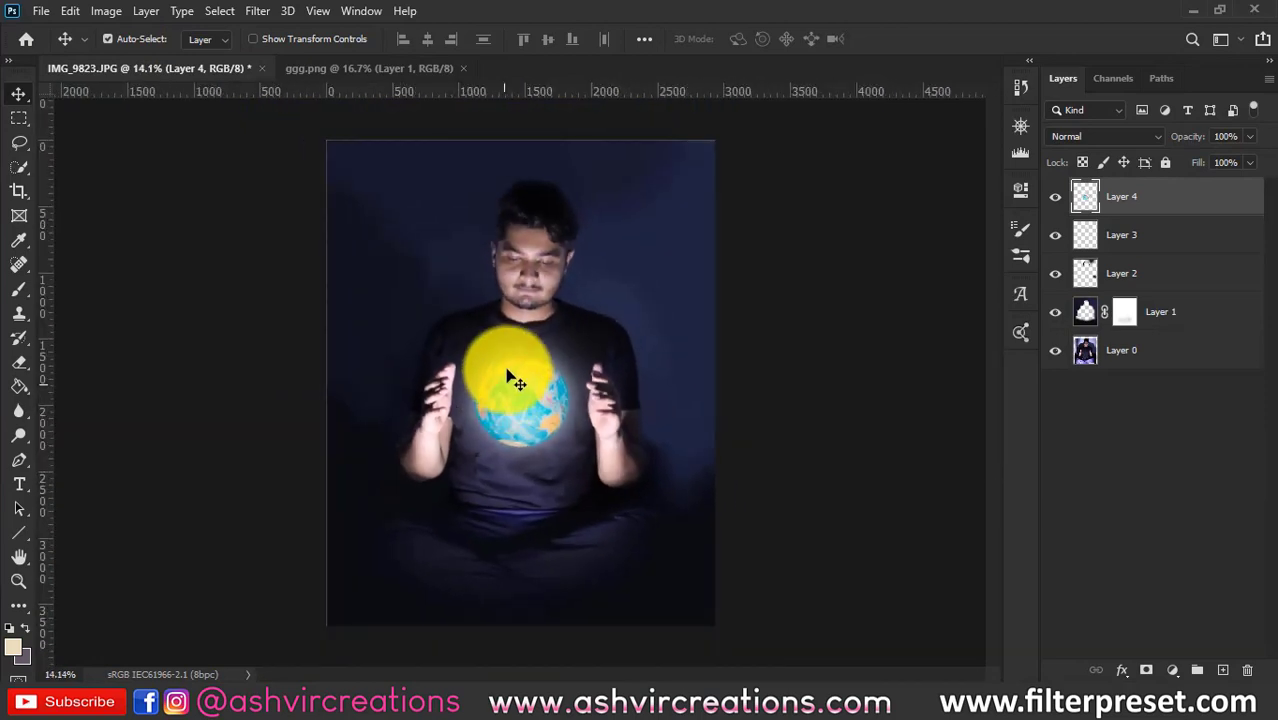
{"action": "scroll", "coordinate": [508, 360], "scroll_direction": "up", "scroll_amount": 1}
{"action": "scroll", "coordinate": [537, 380], "scroll_direction": "up", "scroll_amount": 3}
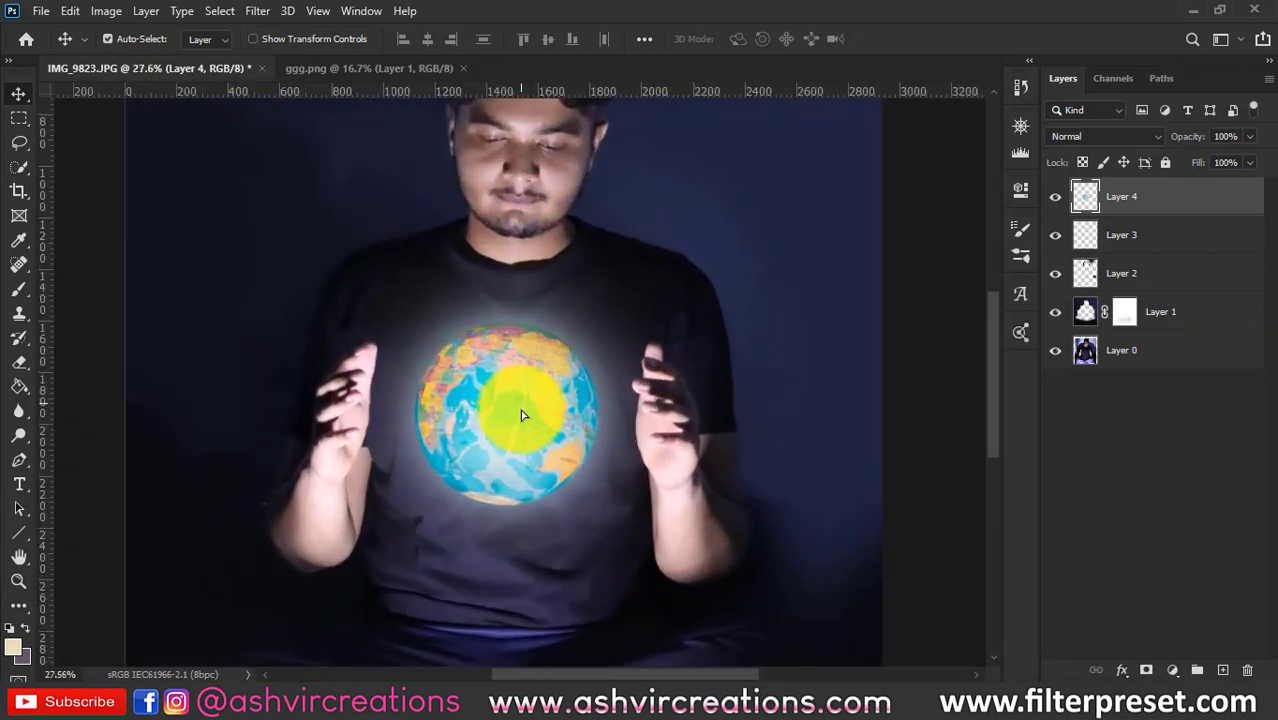
{"action": "left_click_drag", "start_coordinate": [520, 415], "coordinate": [522, 435]}
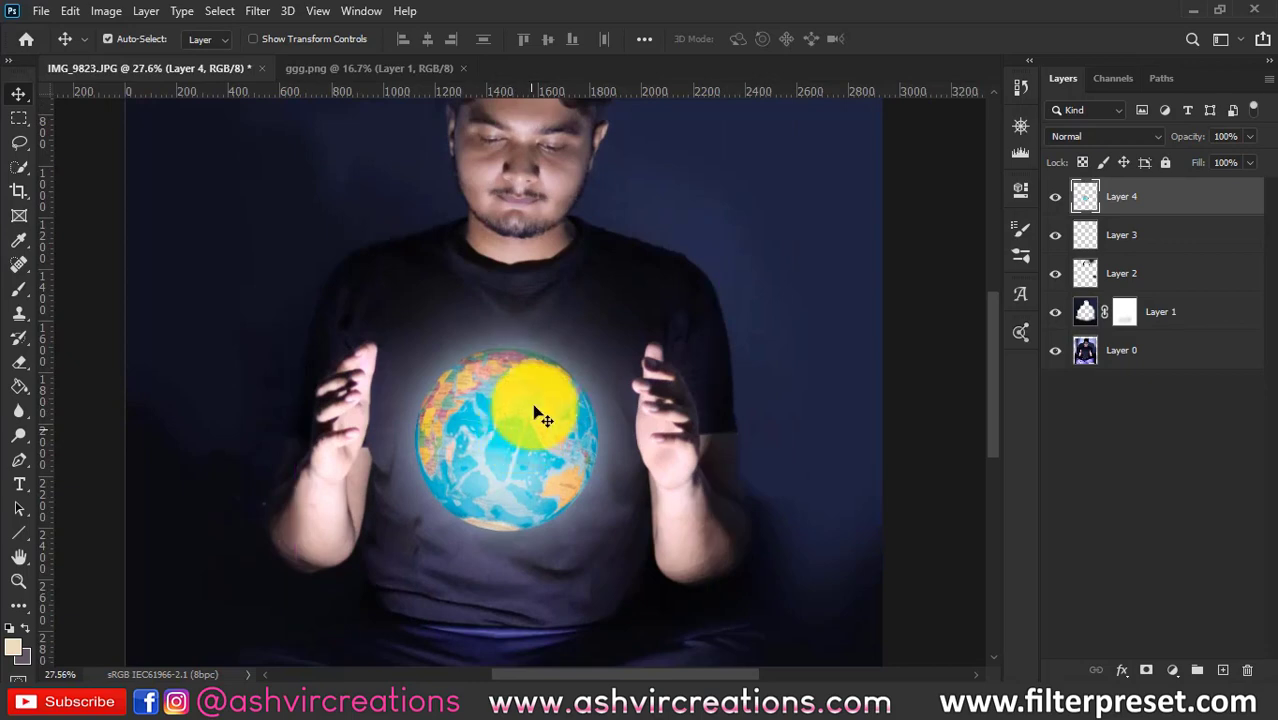
{"action": "scroll", "coordinate": [537, 415], "scroll_direction": "down", "scroll_amount": 3}
{"action": "left_click_drag", "start_coordinate": [520, 398], "coordinate": [490, 405]}
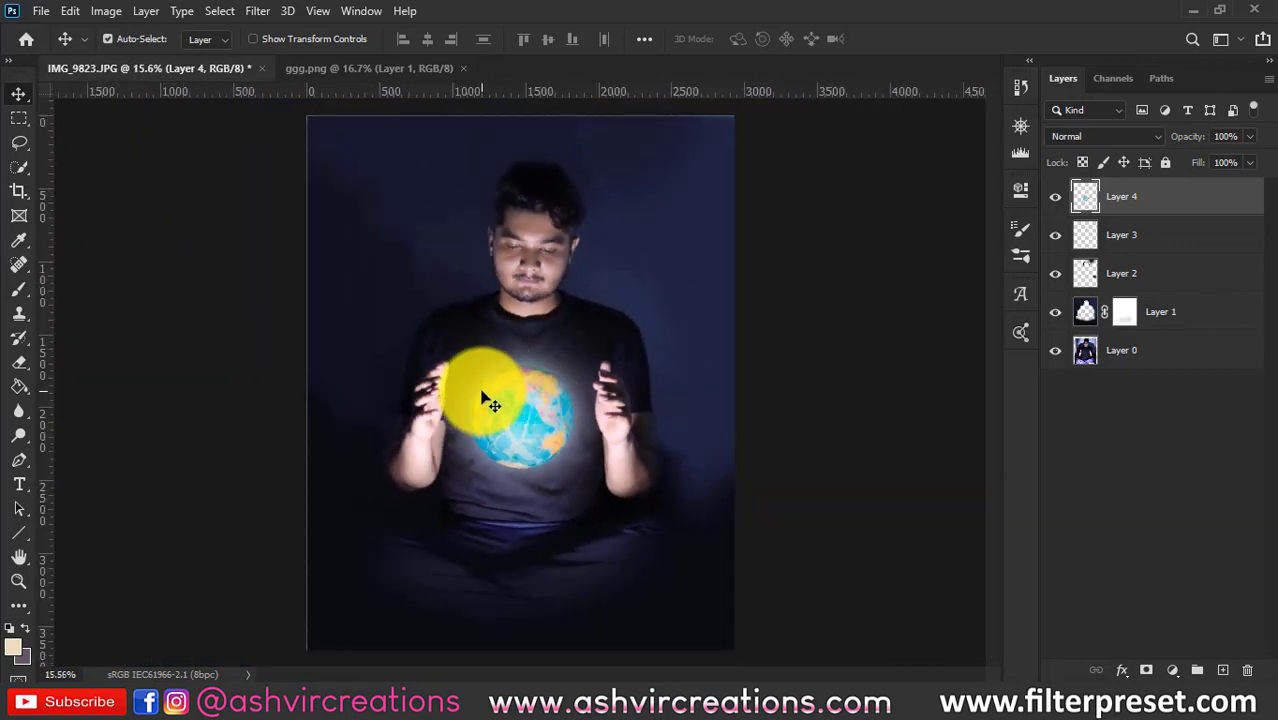
{"action": "left_click", "coordinate": [41, 11]}
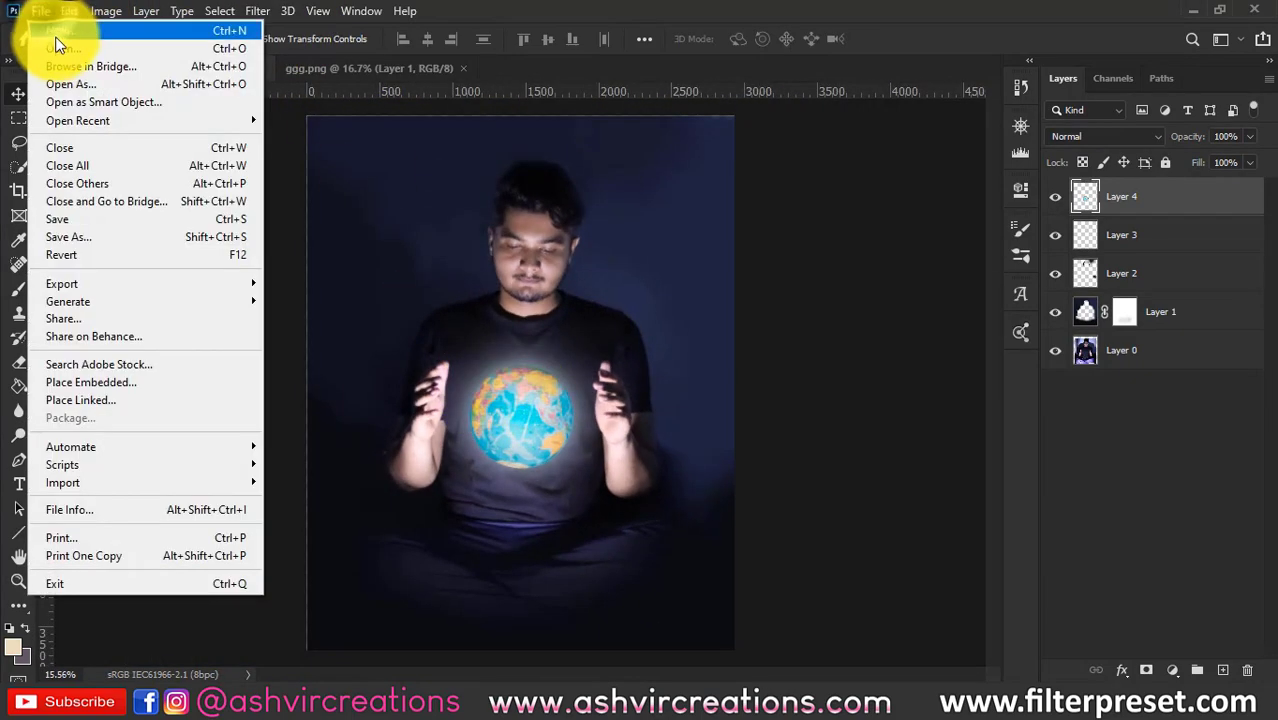
{"action": "left_click", "coordinate": [55, 42]}
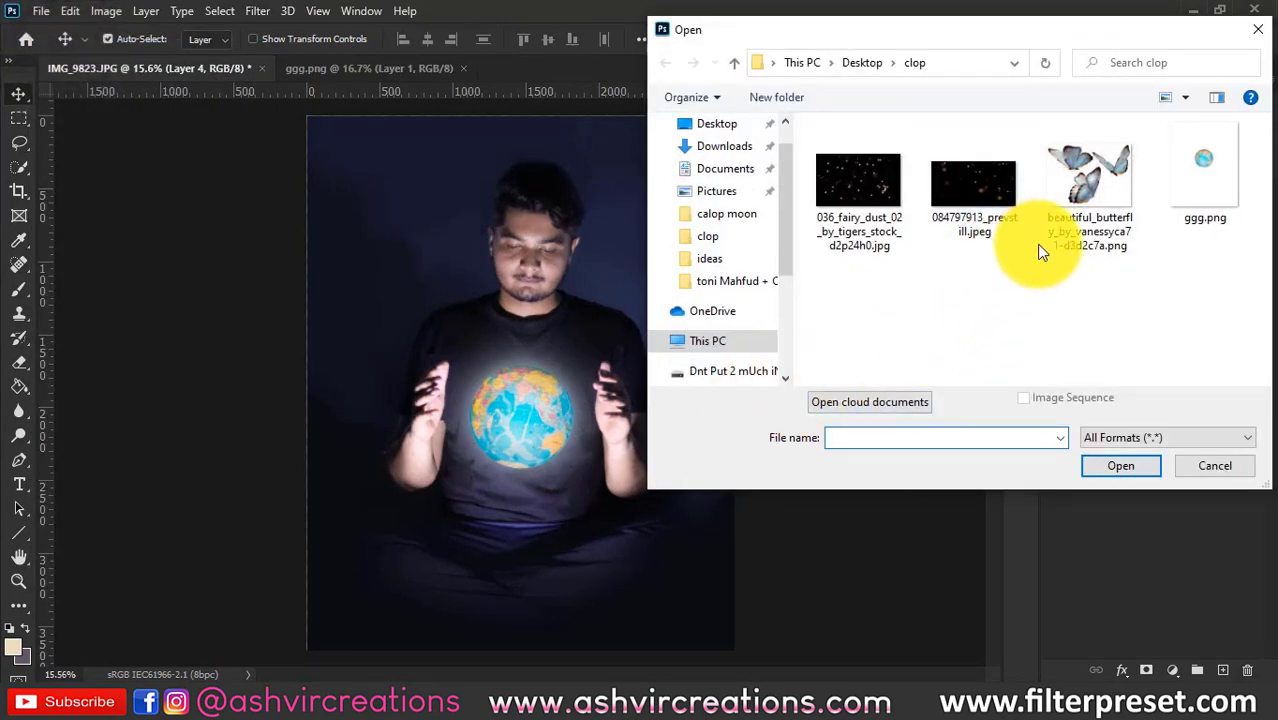
{"action": "double_click", "coordinate": [1068, 190]}
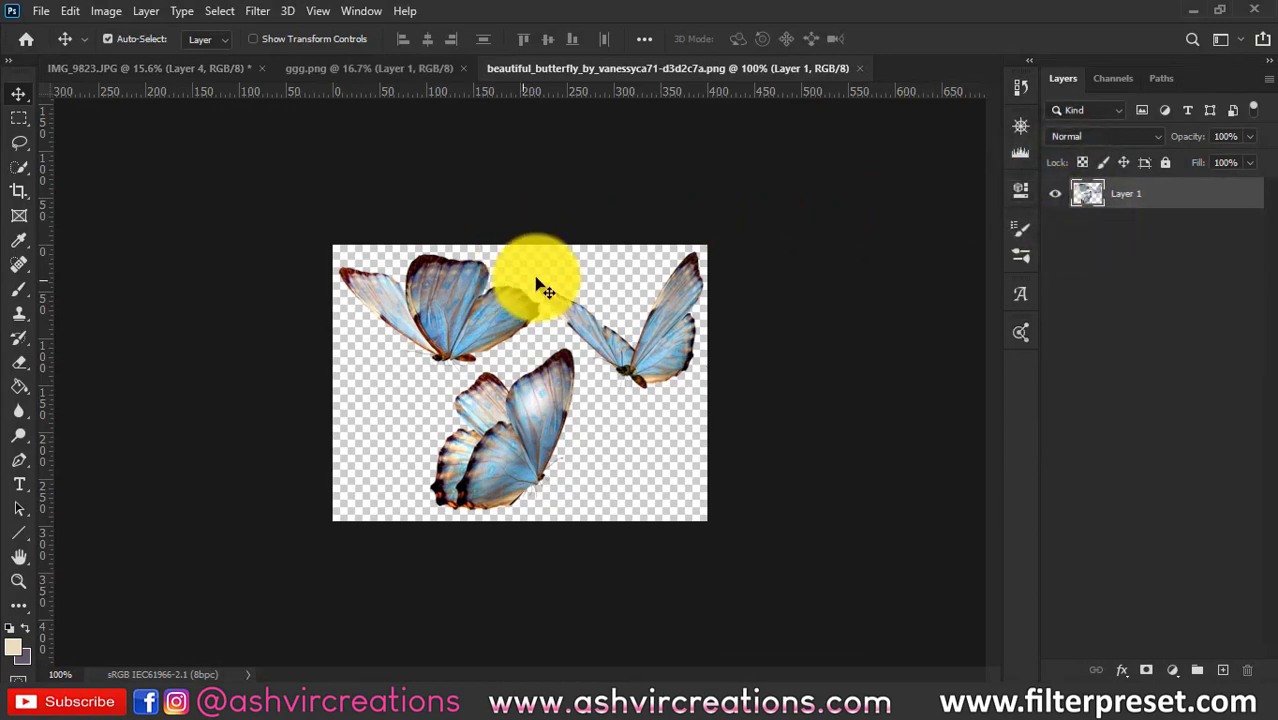
- Lasso the upper-left butterfly and move it into the portrait IMG_9823.JPG as a new layer
{"action": "scroll", "coordinate": [491, 365], "scroll_direction": "up", "scroll_amount": 3}
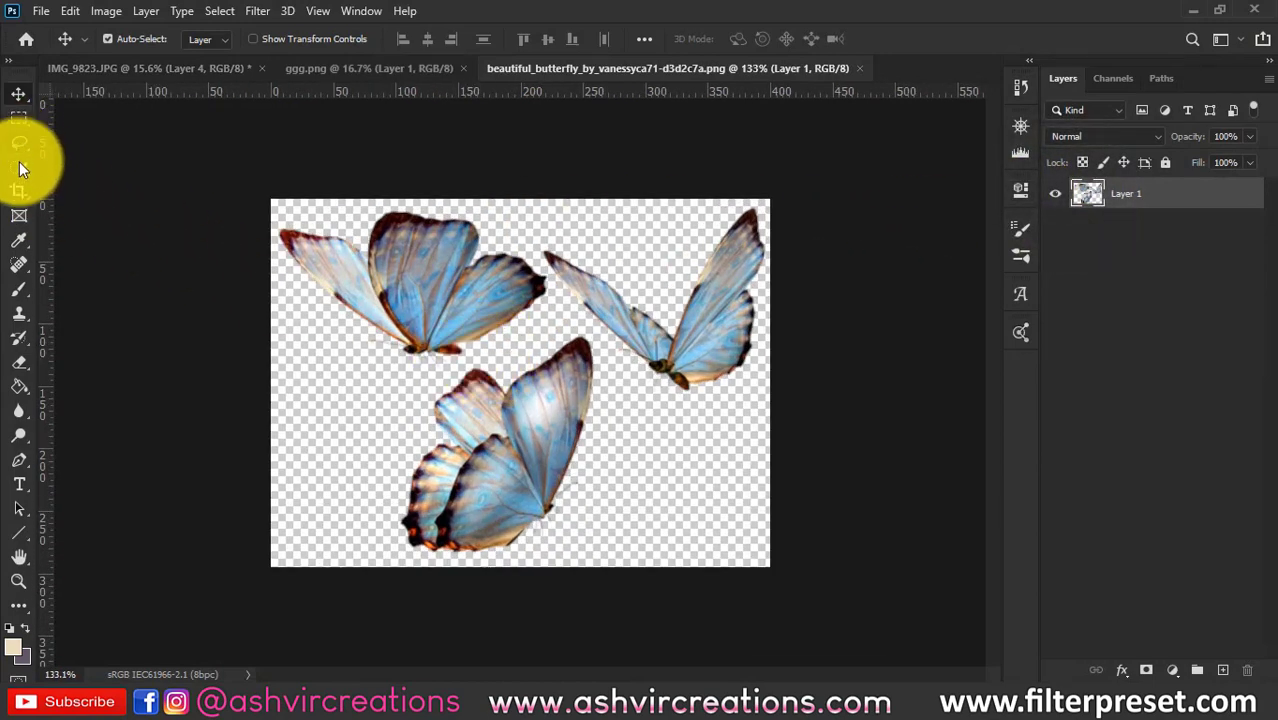
{"action": "scroll", "coordinate": [371, 251], "scroll_direction": "up", "scroll_amount": 2}
{"action": "mouse_move", "coordinate": [190, 137]}
{"action": "left_mouse_down"}
{"action": "mouse_move", "coordinate": [385, 122]}
{"action": "mouse_move", "coordinate": [506, 165]}
{"action": "mouse_move", "coordinate": [540, 195]}
{"action": "left_mouse_up"}
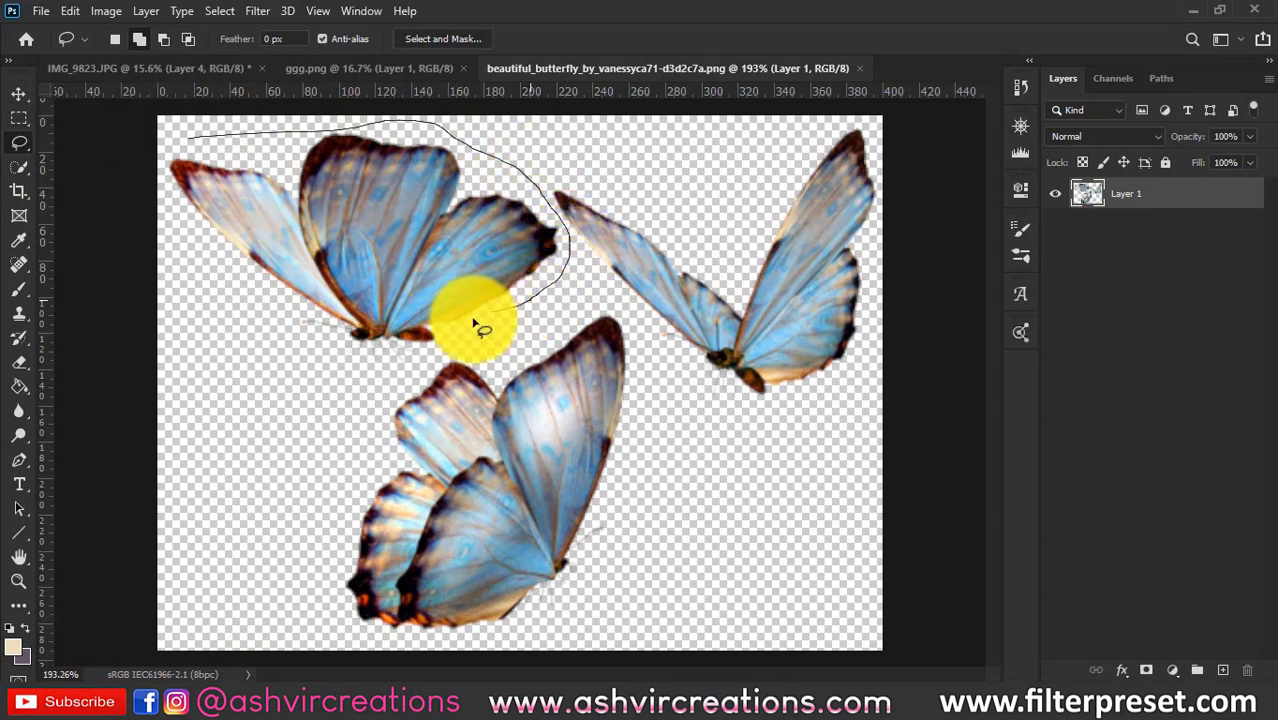
{"action": "mouse_move", "coordinate": [287, 378]}
{"action": "left_mouse_down"}
{"action": "mouse_move", "coordinate": [145, 130]}
{"action": "mouse_move", "coordinate": [208, 150]}
{"action": "left_mouse_up"}
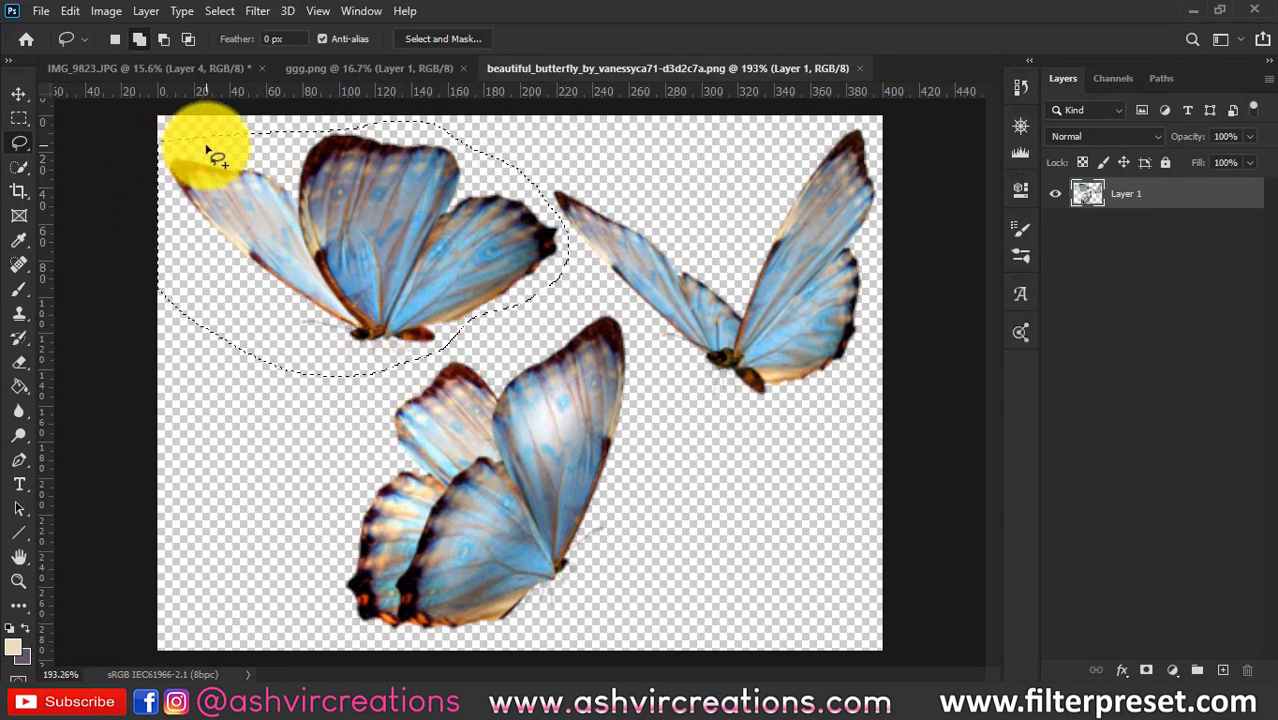
{"action": "key", "text": "v"}
{"action": "mouse_move", "coordinate": [365, 214]}
{"action": "left_mouse_down"}
{"action": "mouse_move", "coordinate": [232, 80]}
{"action": "mouse_move", "coordinate": [453, 322]}
{"action": "left_mouse_up"}
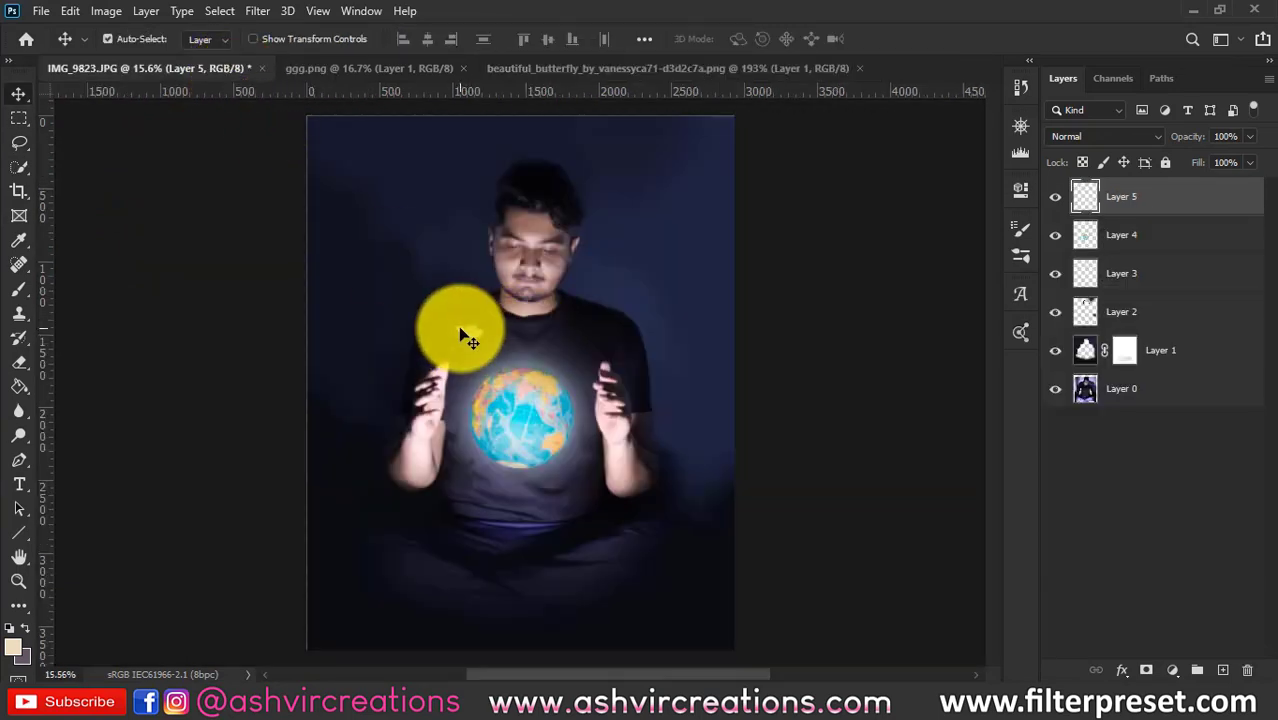
- Free-transform the butterfly and move it just above the globe's upper-right edge
{"action": "scroll", "coordinate": [463, 334], "scroll_direction": "up", "scroll_amount": 2}
{"action": "key", "text": "ctrl+t"}
{"action": "scroll", "coordinate": [465, 334], "scroll_direction": "up", "scroll_amount": 3}
{"action": "left_click_drag", "start_coordinate": [485, 334], "coordinate": [686, 392]}
{"action": "key", "text": "Return"}
{"action": "scroll", "coordinate": [686, 392], "scroll_direction": "up", "scroll_amount": 2}
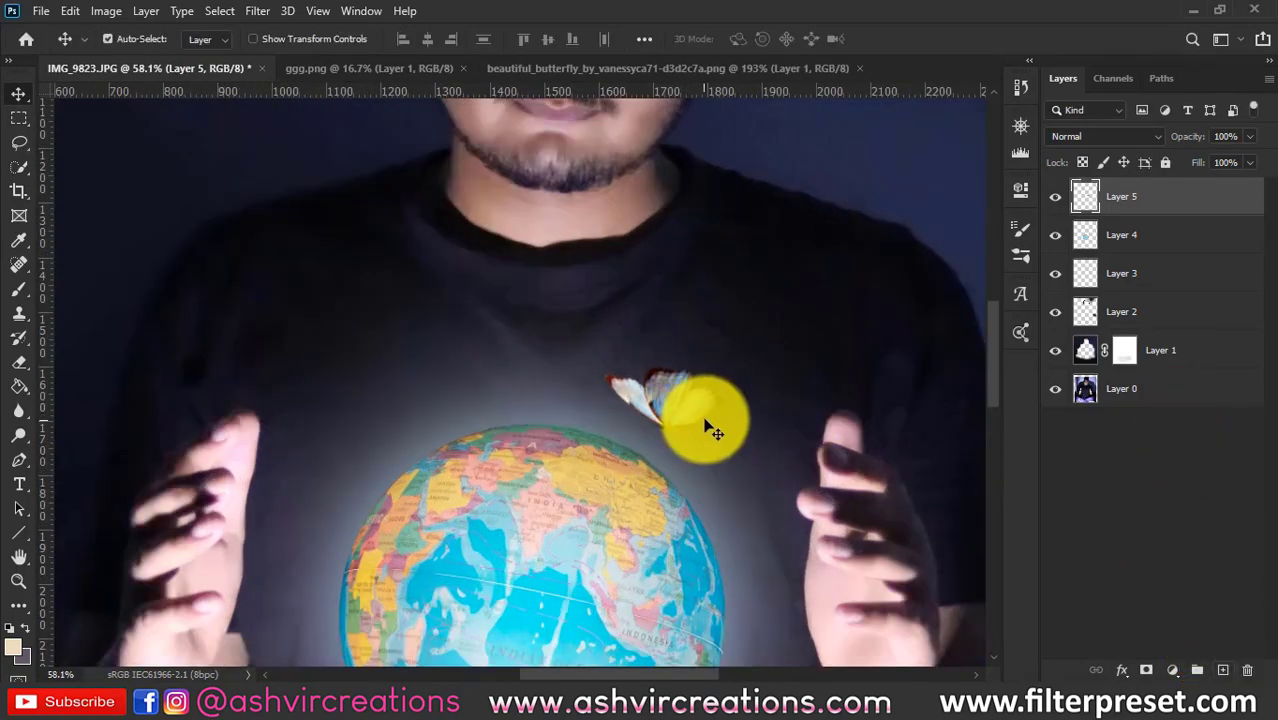
- Rotate the butterfly clockwise and seat it on the globe's upper-right edge
{"action": "key", "text": "ctrl+t"}
{"action": "left_click_drag", "start_coordinate": [756, 379], "coordinate": [676, 437]}
{"action": "scroll", "coordinate": [707, 428], "scroll_direction": "up", "scroll_amount": 4}
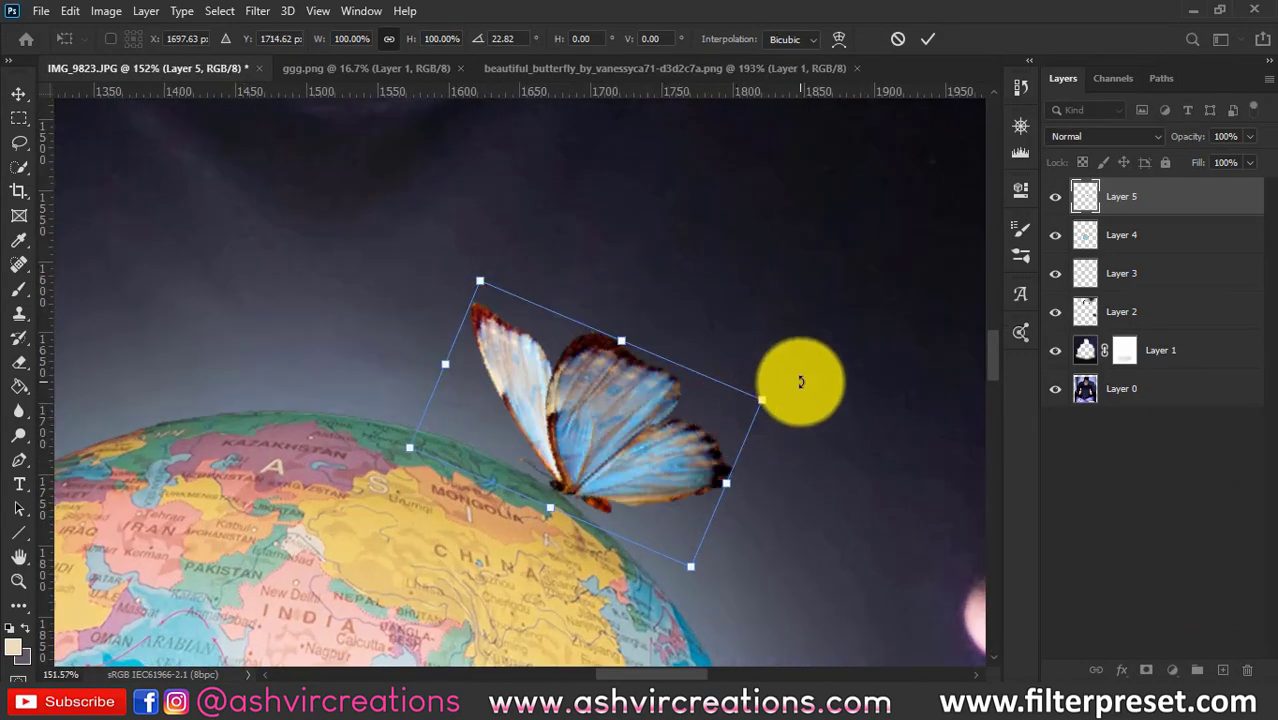
{"action": "left_click_drag", "start_coordinate": [802, 379], "coordinate": [787, 422]}
{"action": "key", "text": "Return"}
{"action": "scroll", "coordinate": [625, 430], "scroll_direction": "down", "scroll_amount": 4}
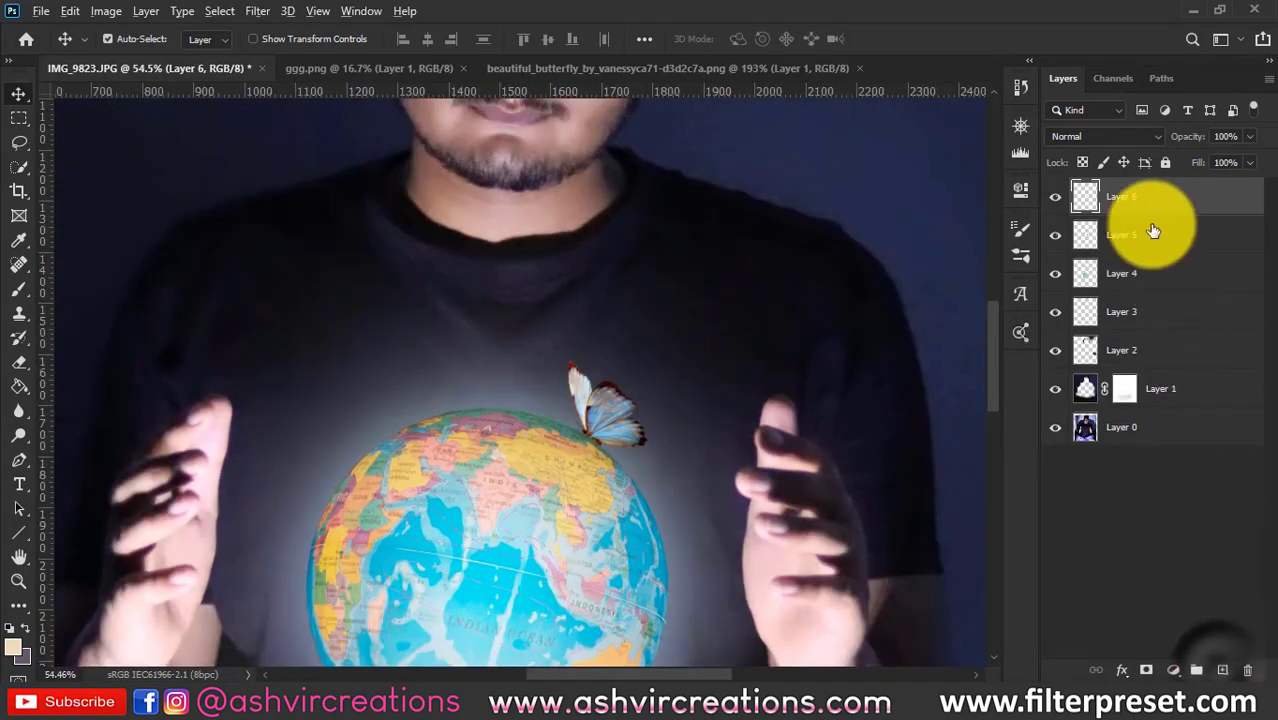
- Paint blue sampled from the globe over the butterfly on a new layer clipped to it, blended as Overlay
{"action": "left_click", "coordinate": [22, 290]}
{"action": "scroll", "coordinate": [600, 425], "scroll_direction": "up", "scroll_amount": 3}
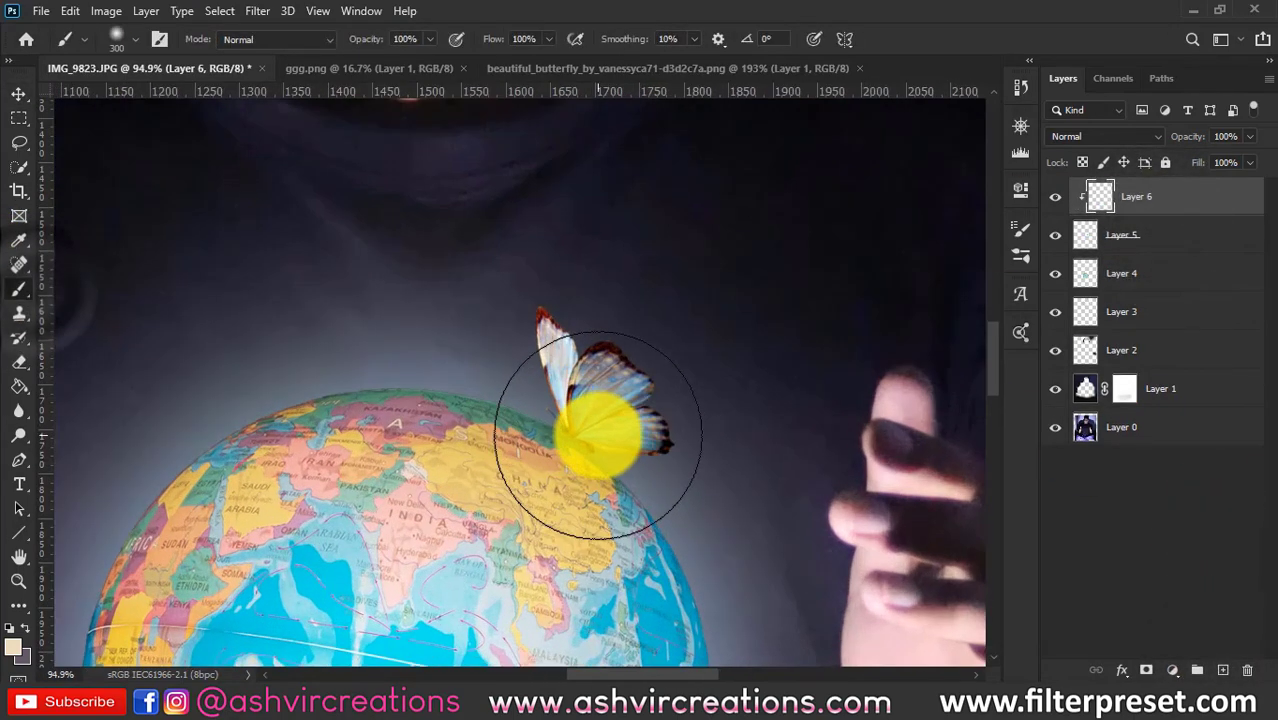
{"action": "left_click", "coordinate": [662, 558], "text": "alt"}
{"action": "mouse_move", "coordinate": [650, 430]}
{"action": "left_mouse_down"}
{"action": "mouse_move", "coordinate": [665, 400]}
{"action": "mouse_move", "coordinate": [642, 314]}
{"action": "mouse_move", "coordinate": [555, 265]}
{"action": "left_mouse_up"}
{"action": "left_click", "coordinate": [1133, 180]}
{"action": "left_click", "coordinate": [1100, 136]}
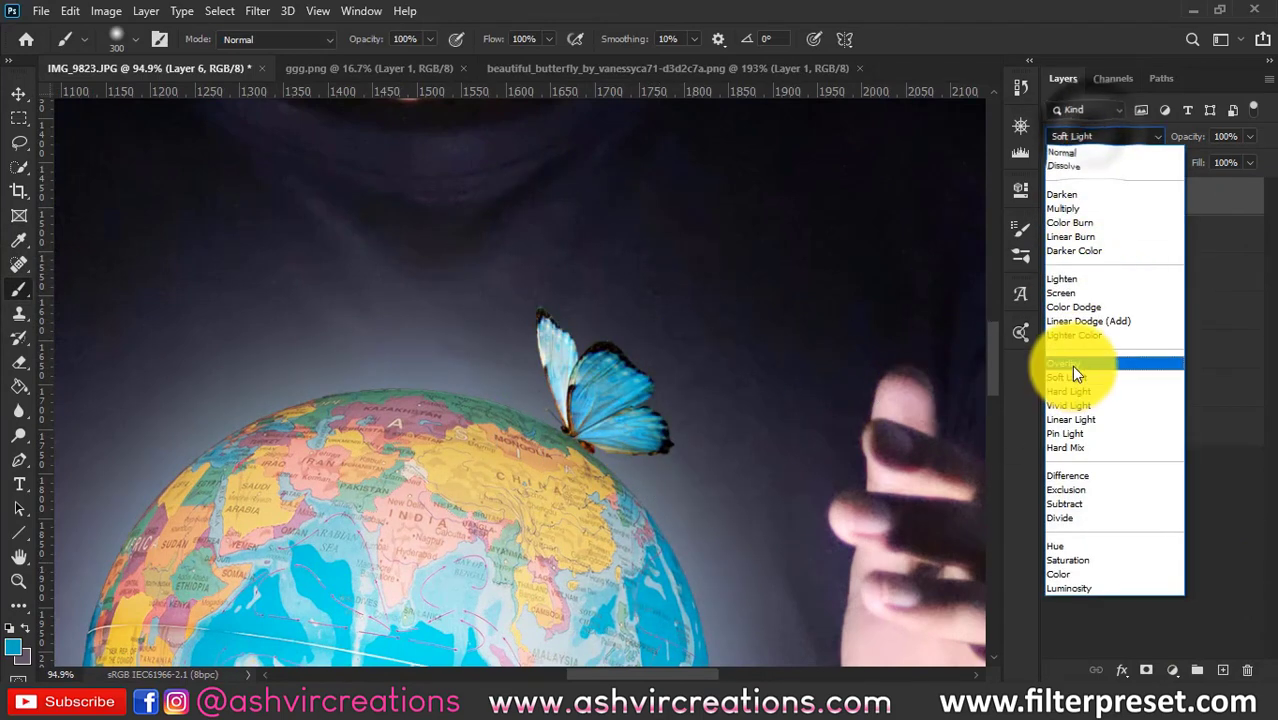
{"action": "left_click", "coordinate": [1071, 365]}
{"action": "left_click", "coordinate": [1055, 196]}
{"action": "left_click", "coordinate": [1056, 196]}
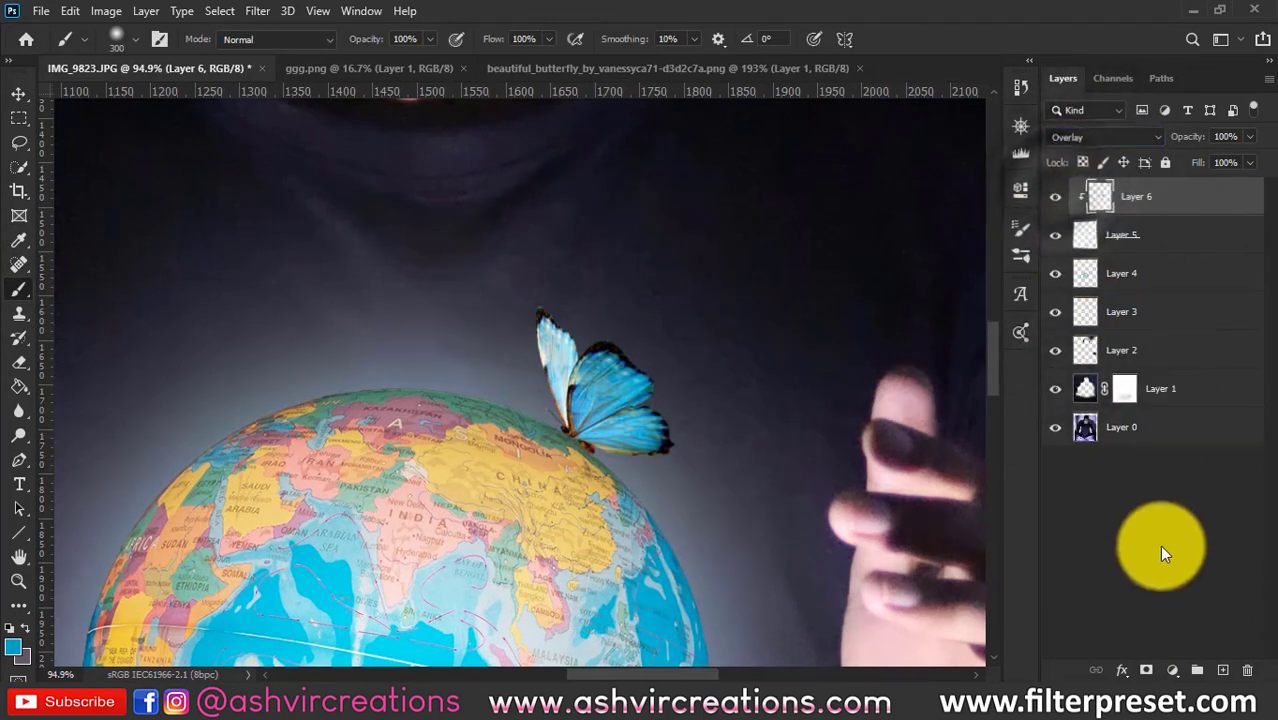
- Paint light blue over the butterfly on another clipped layer and set that layer to Soft Light
{"action": "left_click", "coordinate": [1222, 670]}
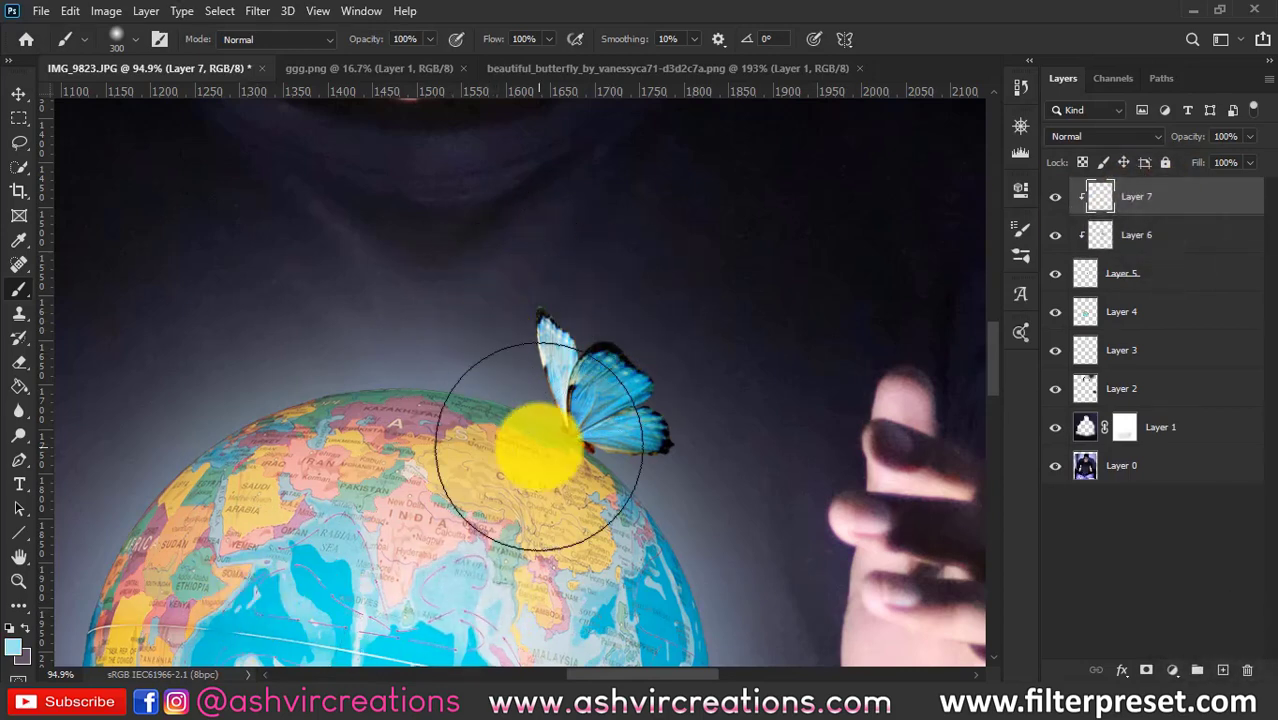
{"action": "left_click", "coordinate": [1075, 136]}
{"action": "left_click", "coordinate": [1062, 377]}
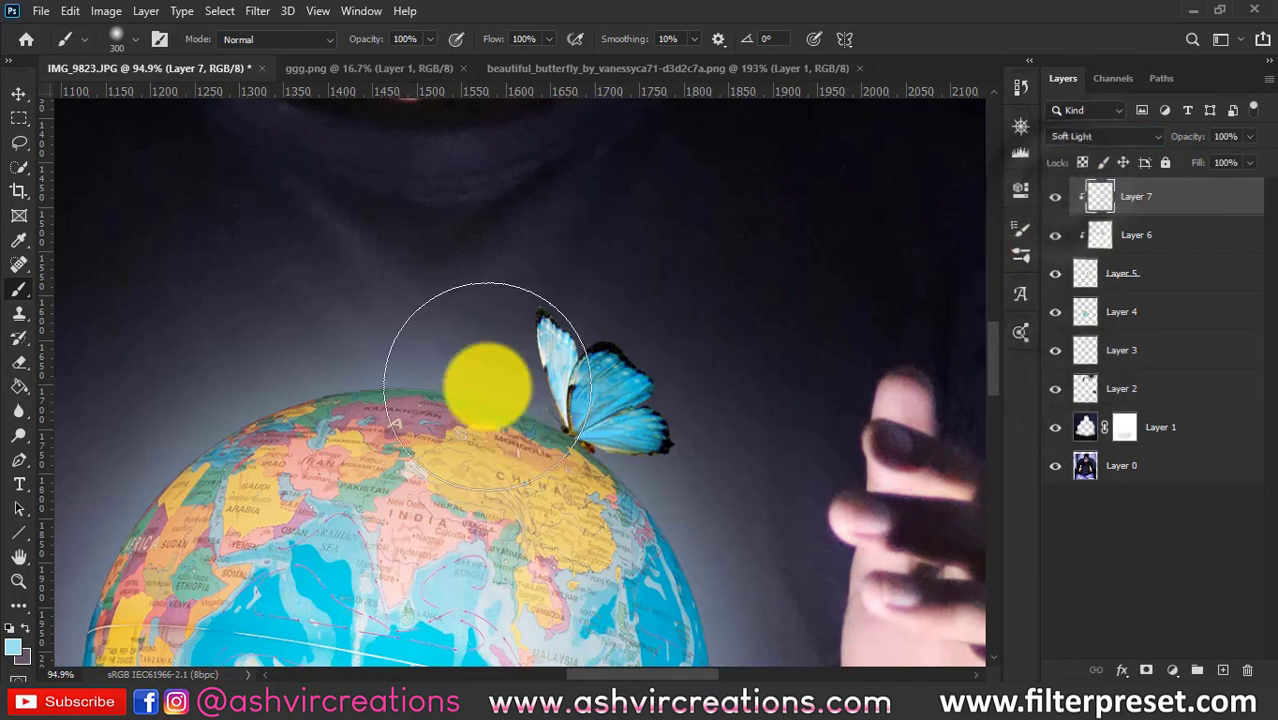
- Paint light blue over the butterfly with a 200 px brush on a new clipped layer, and release that layer from the clipping mask
{"action": "left_click", "coordinate": [1222, 669]}
{"action": "left_click", "coordinate": [1178, 218], "text": "alt"}
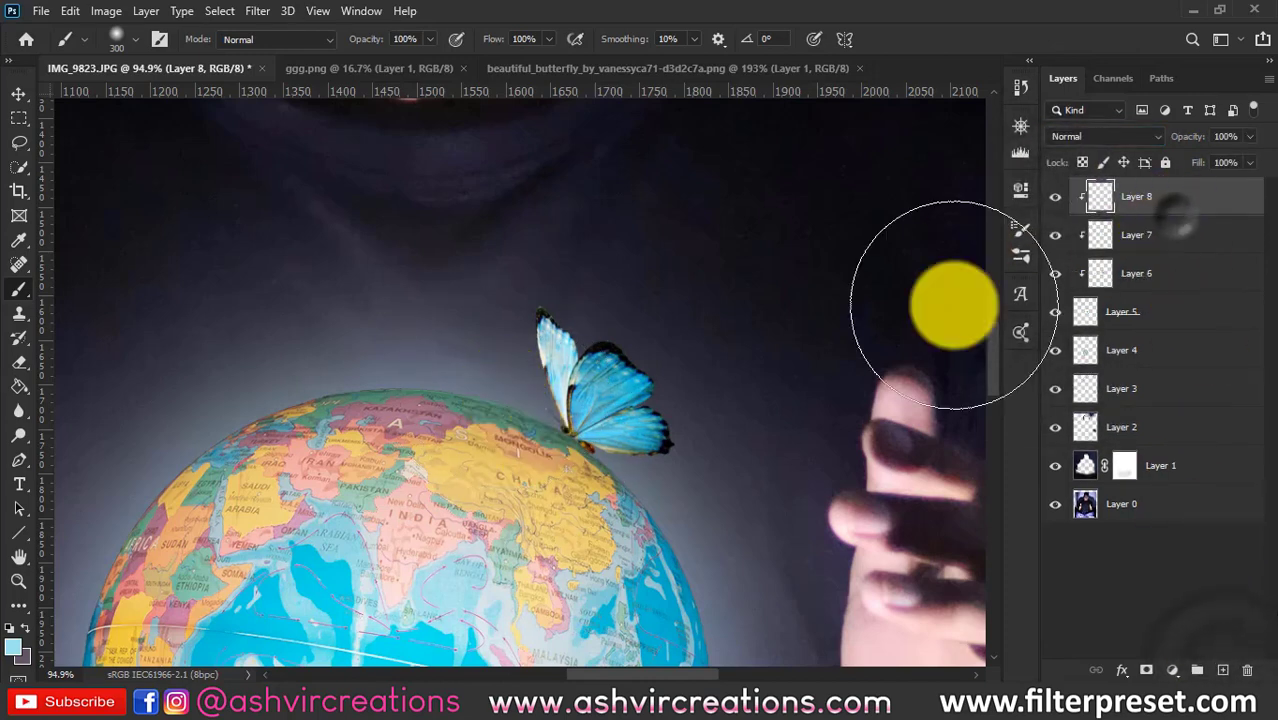
{"action": "key", "text": "bracketleft"}
{"action": "key", "text": "bracketleft"}
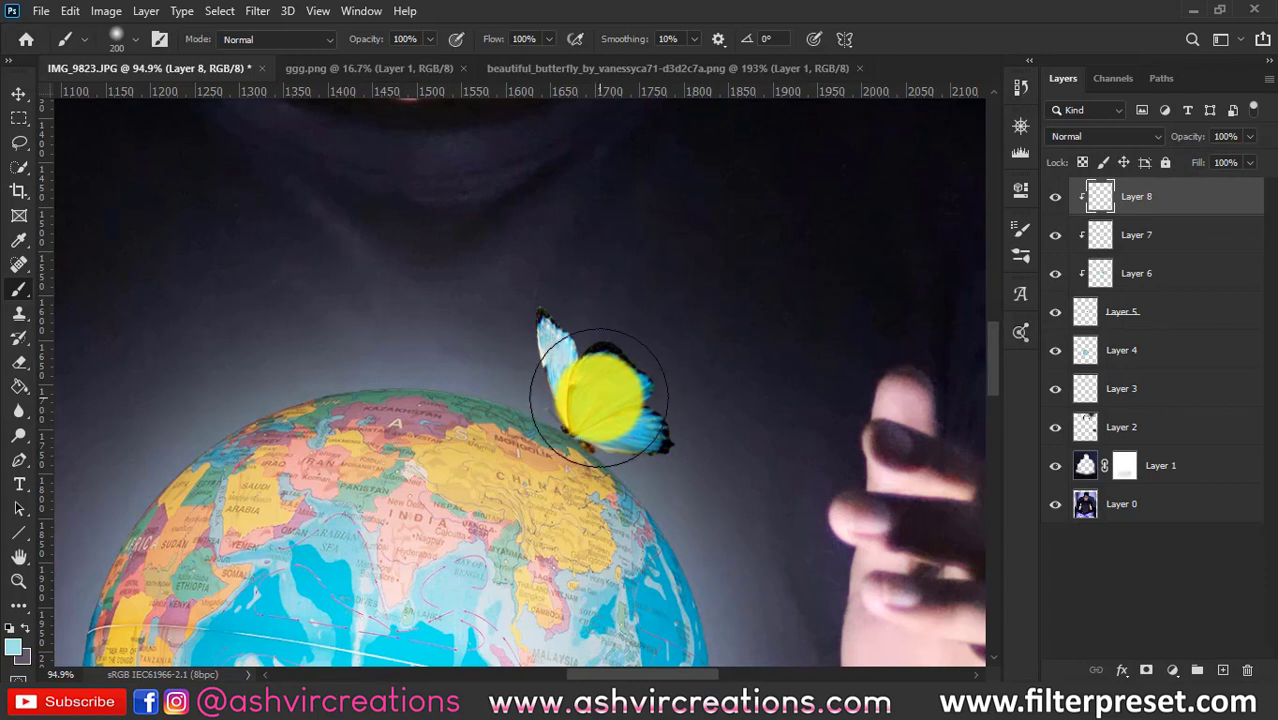
{"action": "left_click", "coordinate": [586, 408]}
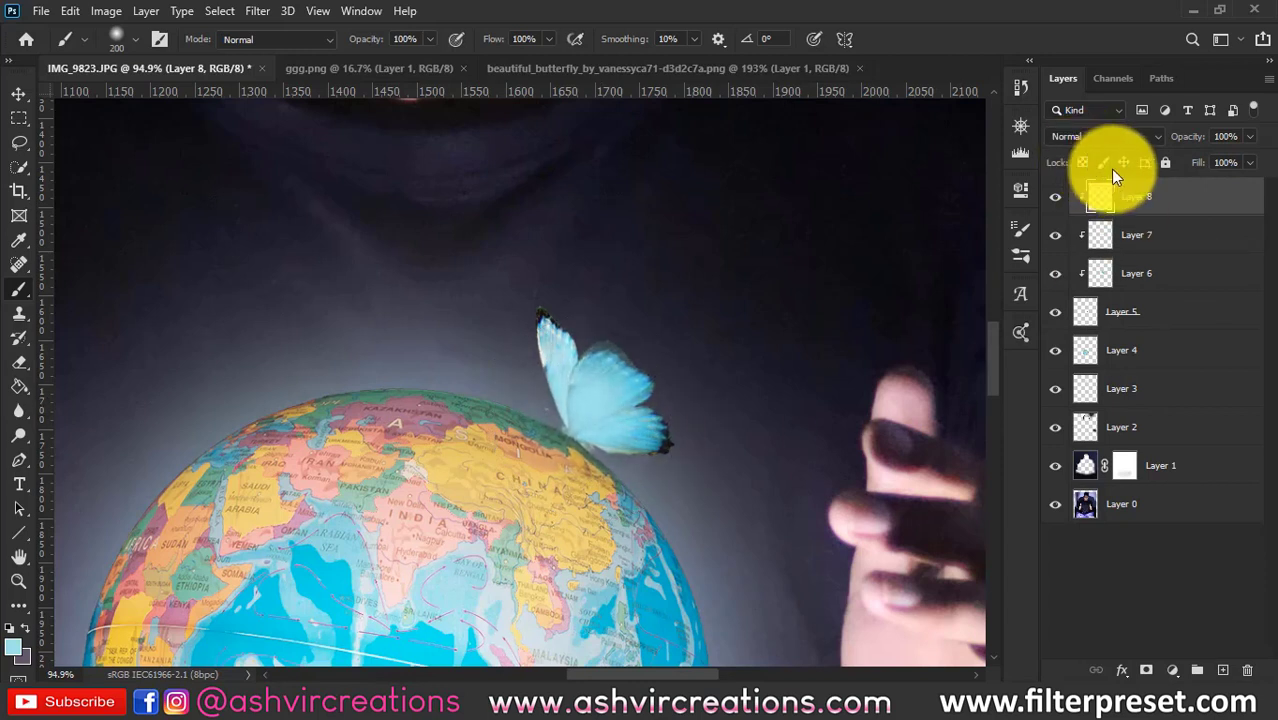
{"action": "left_click", "coordinate": [1148, 212], "text": "alt"}
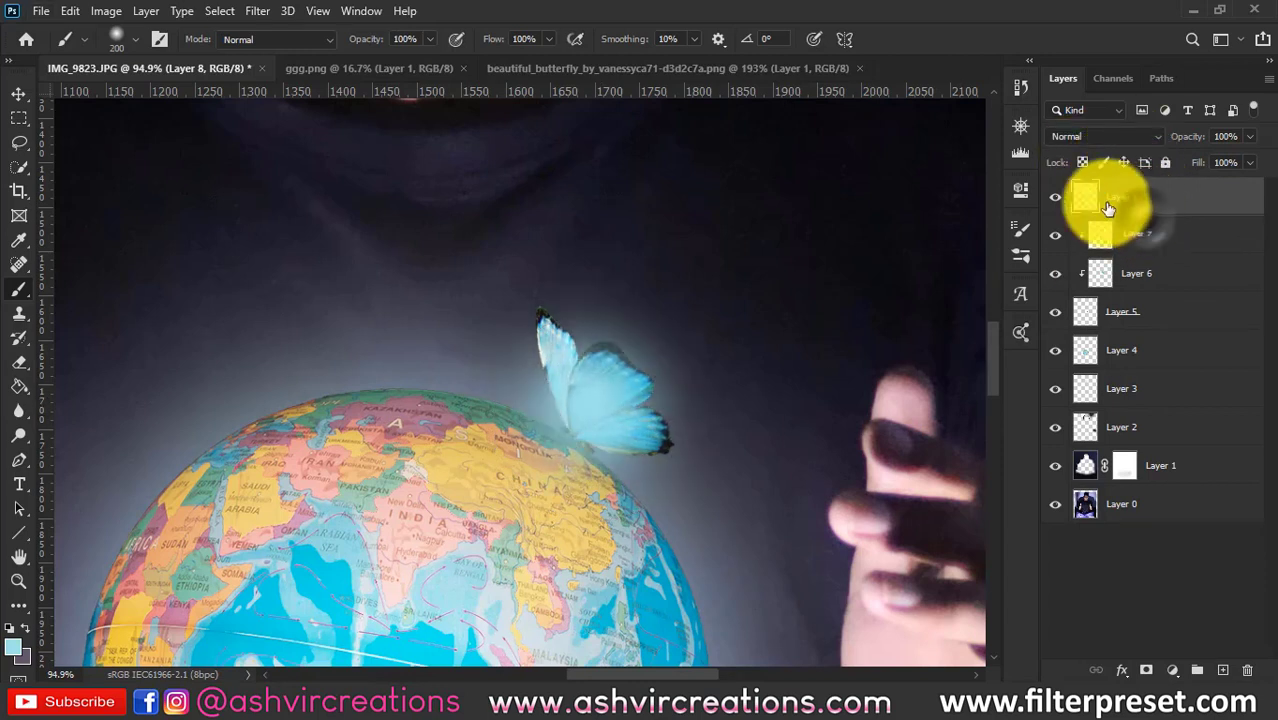
- Set the butterfly's glow layer, Layer 8, to Lighten at 40% opacity and compare the image with and without it
{"action": "left_click", "coordinate": [1140, 138]}
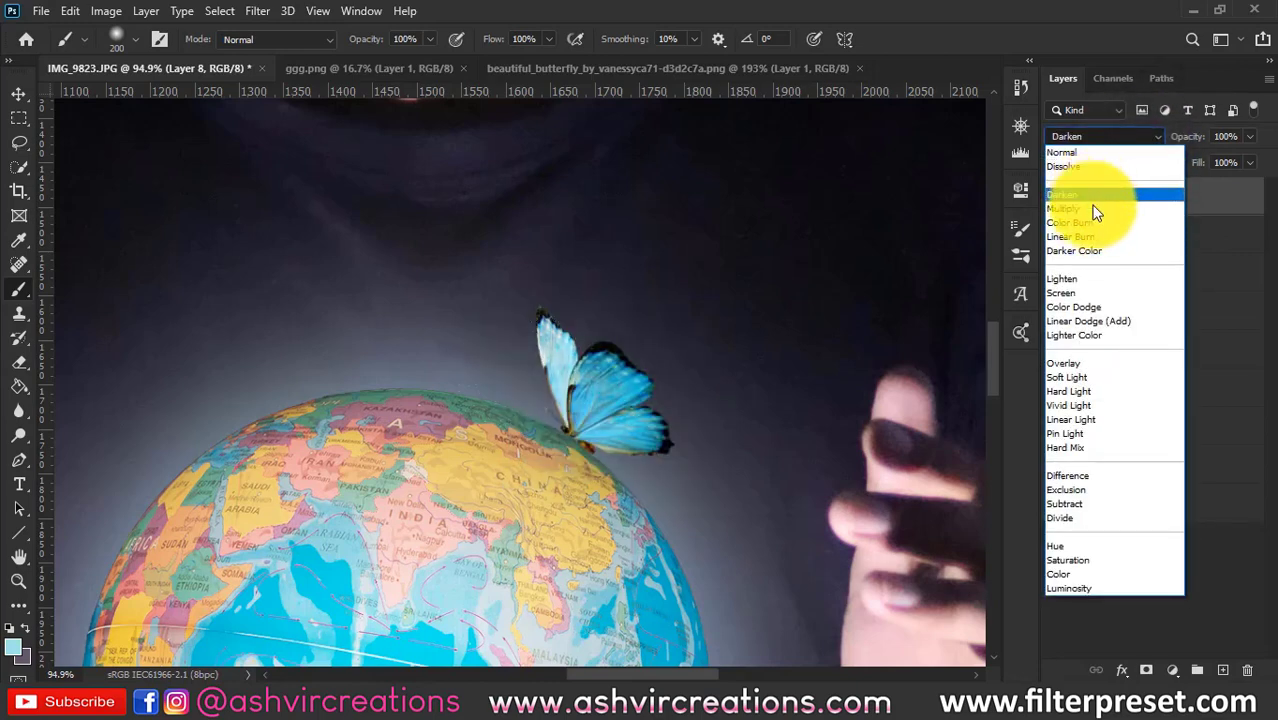
{"action": "left_click", "coordinate": [1090, 277]}
{"action": "mouse_move", "coordinate": [1187, 141]}
{"action": "left_mouse_down"}
{"action": "mouse_move", "coordinate": [1058, 178]}
{"action": "mouse_move", "coordinate": [1050, 203]}
{"action": "mouse_move", "coordinate": [1176, 155]}
{"action": "mouse_move", "coordinate": [1170, 137]}
{"action": "left_mouse_up"}
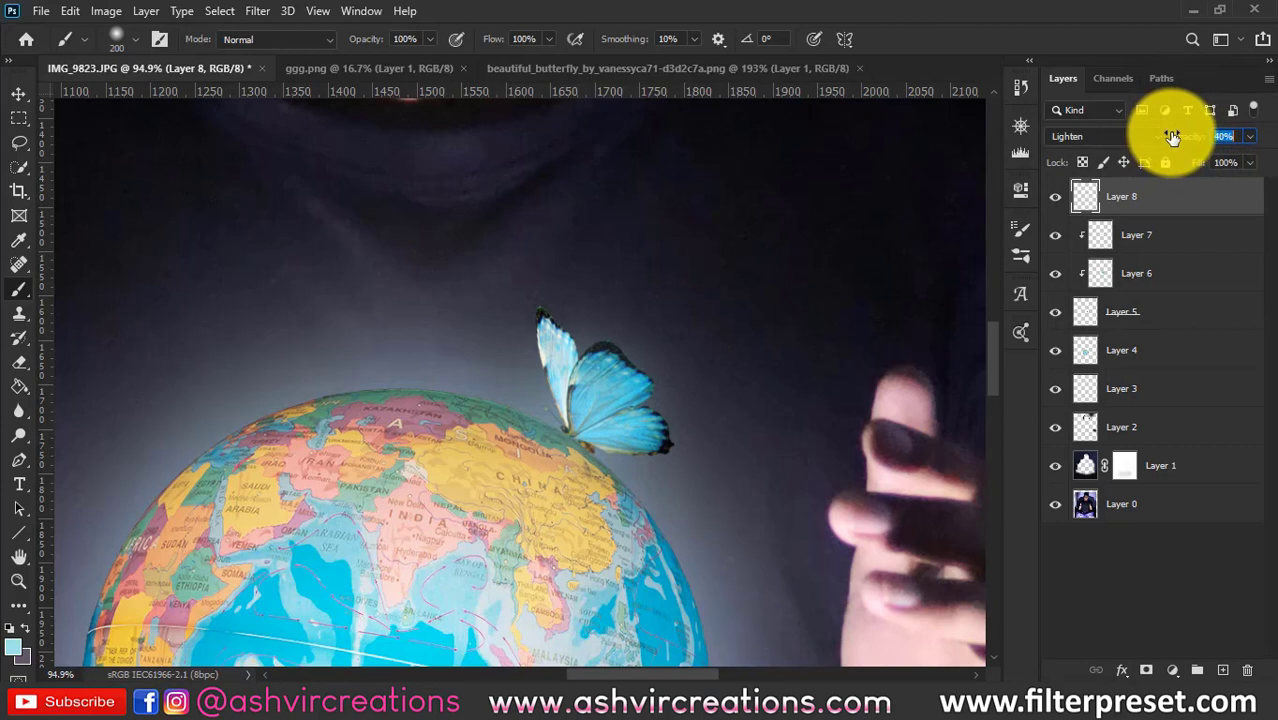
{"action": "left_click", "coordinate": [1062, 199]}
{"action": "left_click", "coordinate": [1052, 196]}
{"action": "left_click", "coordinate": [1052, 196]}
{"action": "scroll", "coordinate": [640, 356], "scroll_direction": "down", "scroll_amount": 7}
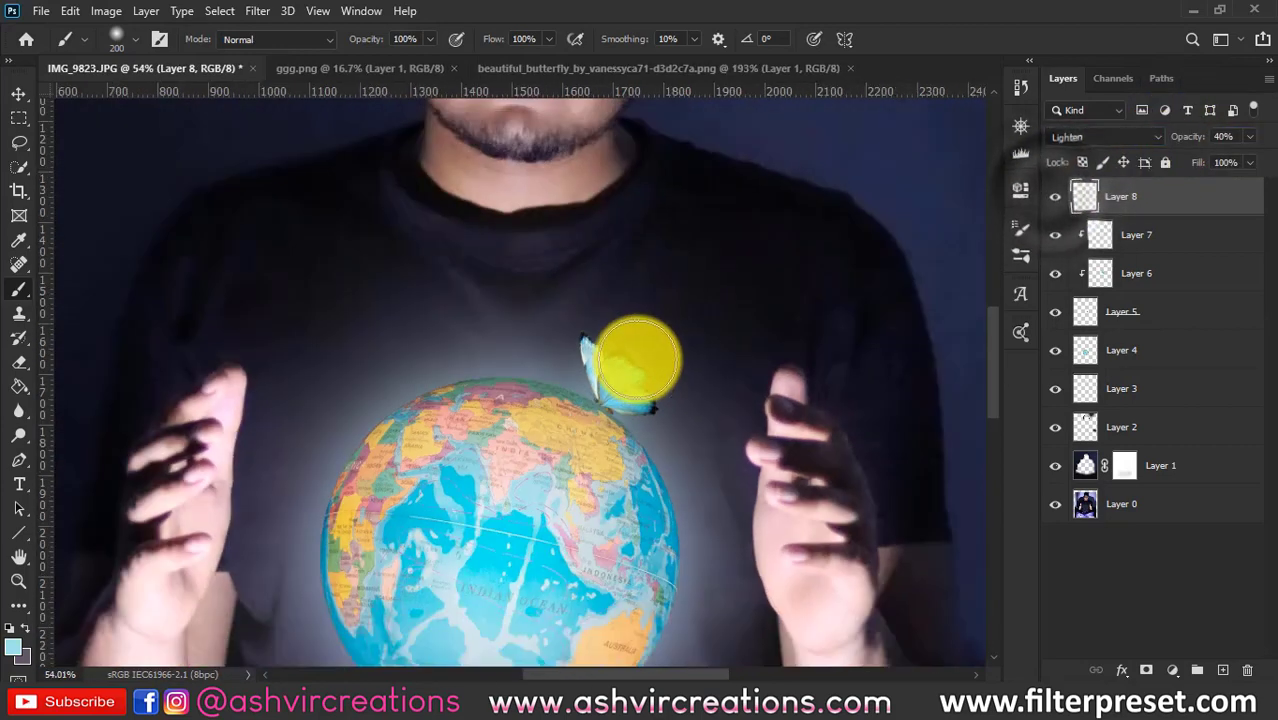
{"action": "scroll", "coordinate": [686, 309], "scroll_direction": "down", "scroll_amount": 3}
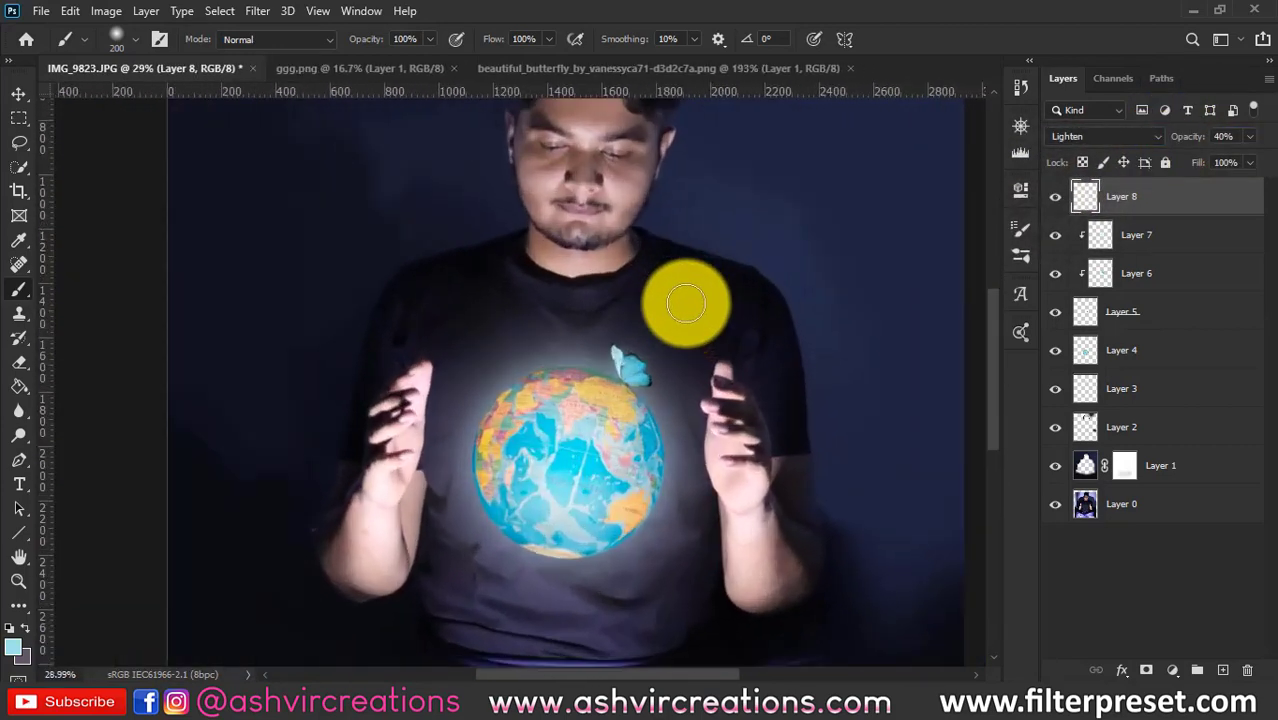
- Open 036_fairy_dust_02_by_tigers_stock_d2p24h0.jpg and bring the sparkle image into the IMG_9823 composite as a new top layer
{"action": "key", "text": "alt+v"}
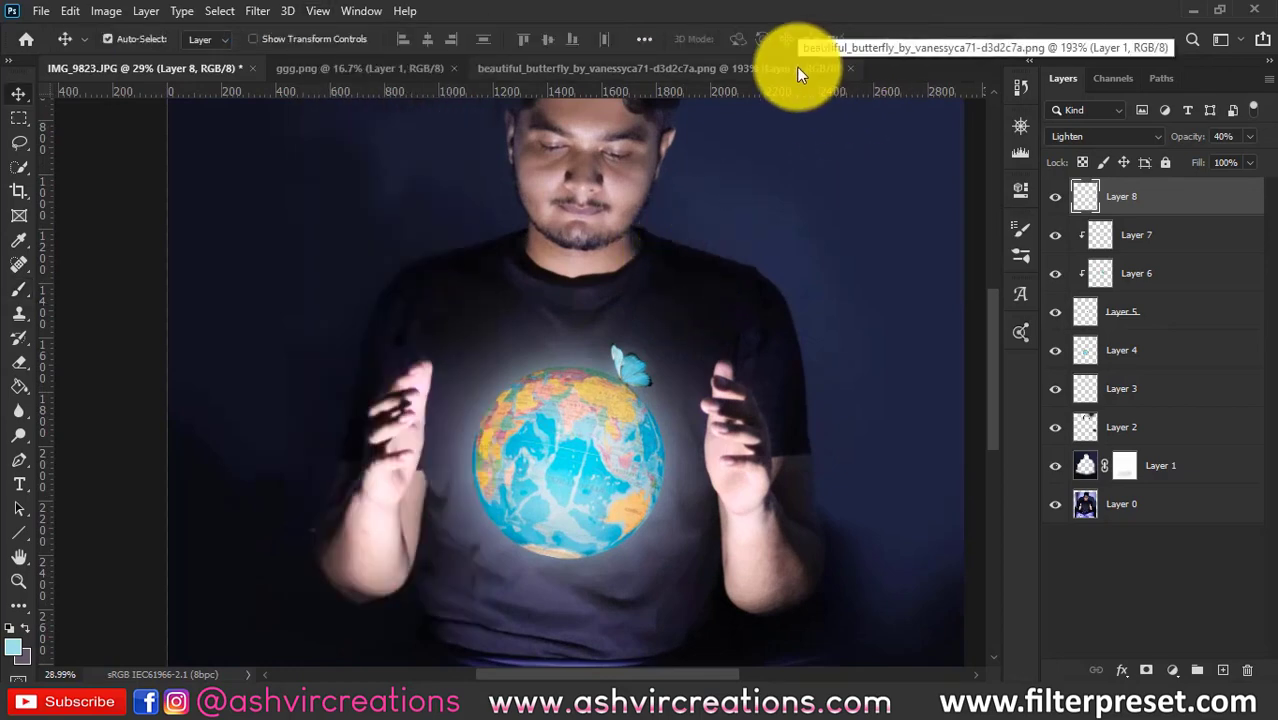
{"action": "scroll", "coordinate": [715, 290], "scroll_direction": "down", "scroll_amount": 1}
{"action": "scroll", "coordinate": [716, 290], "scroll_direction": "down", "scroll_amount": 1}
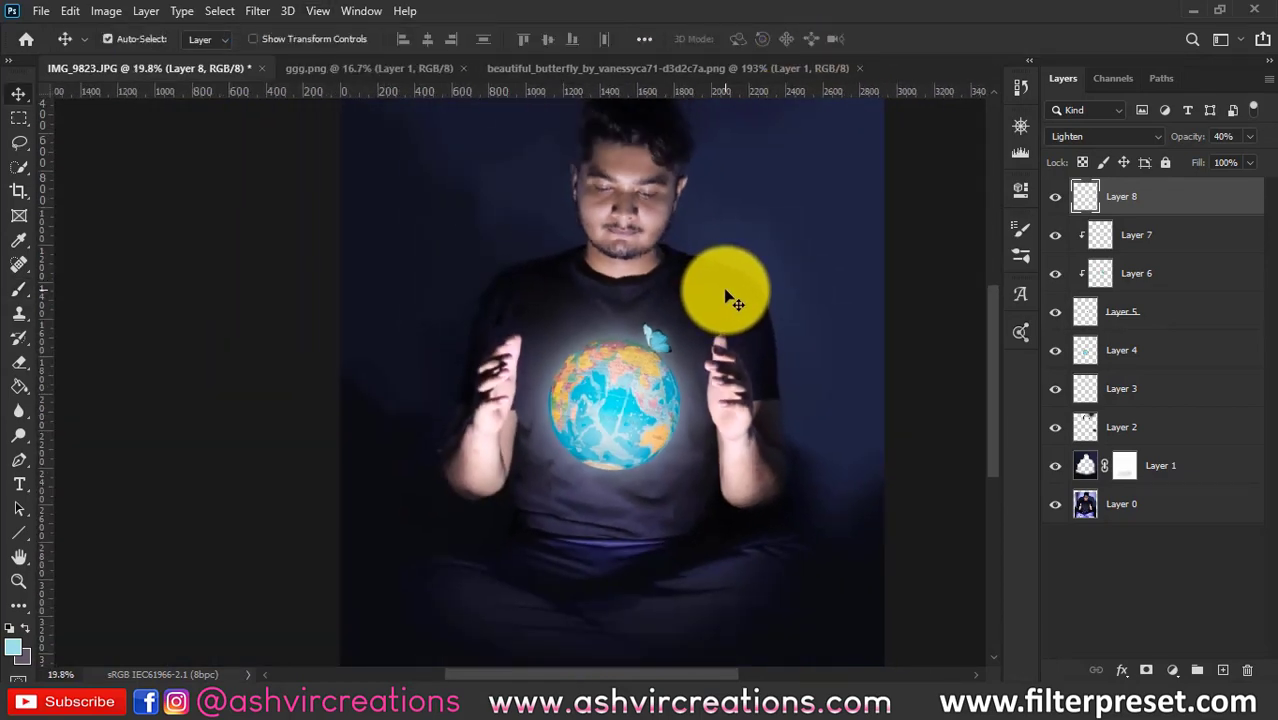
{"action": "scroll", "coordinate": [727, 297], "scroll_direction": "up", "scroll_amount": 3}
{"action": "scroll", "coordinate": [730, 305], "scroll_direction": "down", "scroll_amount": 2}
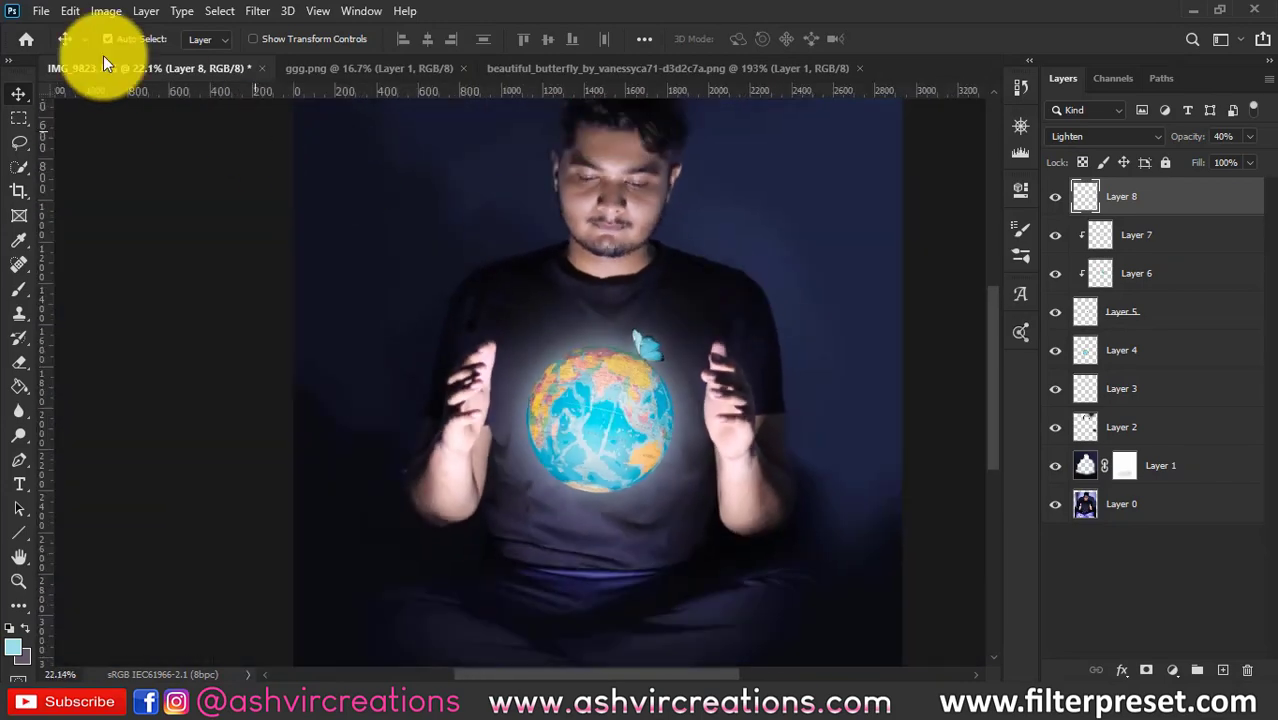
{"action": "left_click", "coordinate": [42, 12]}
{"action": "left_click", "coordinate": [55, 47]}
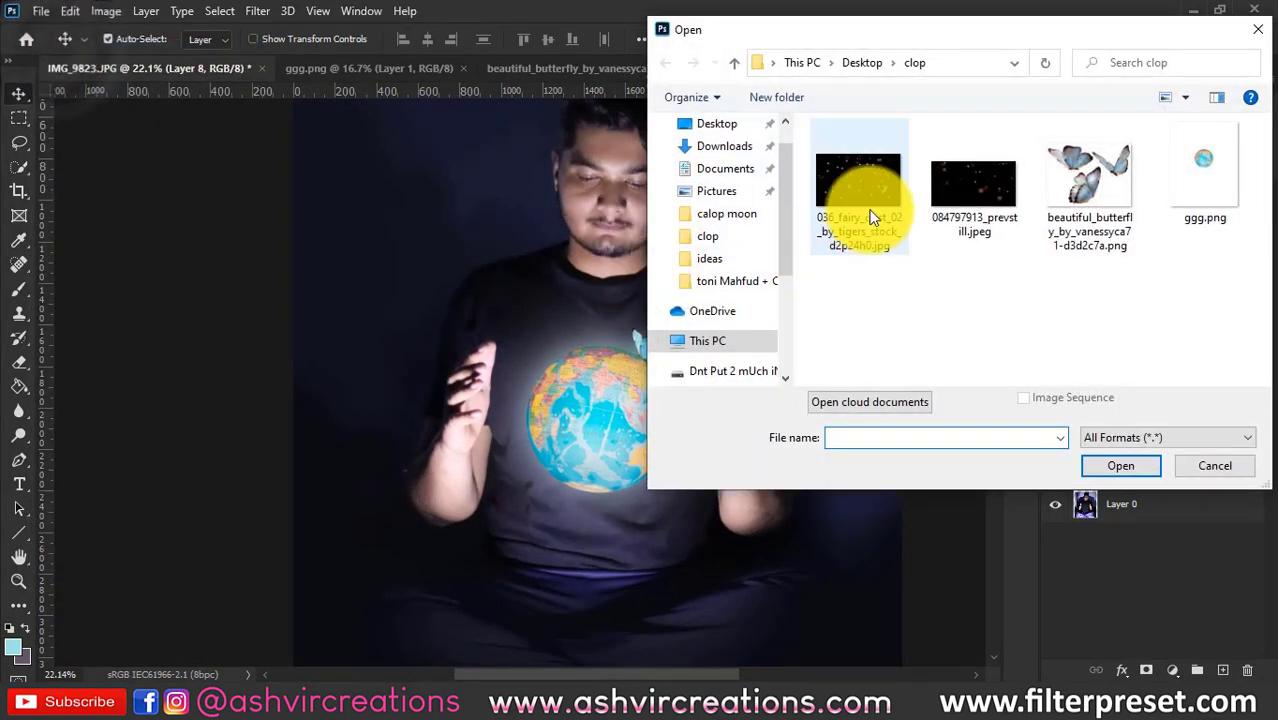
{"action": "double_click", "coordinate": [861, 192]}
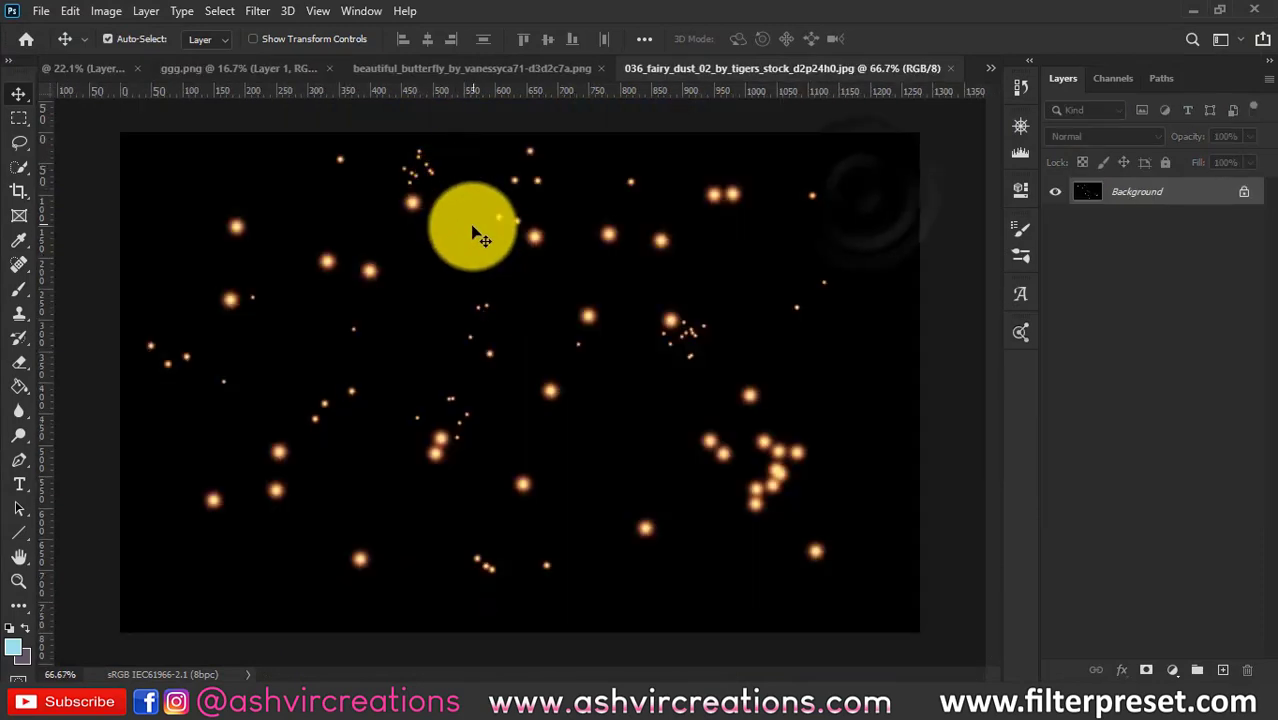
{"action": "left_click_drag", "start_coordinate": [203, 100], "coordinate": [600, 295]}
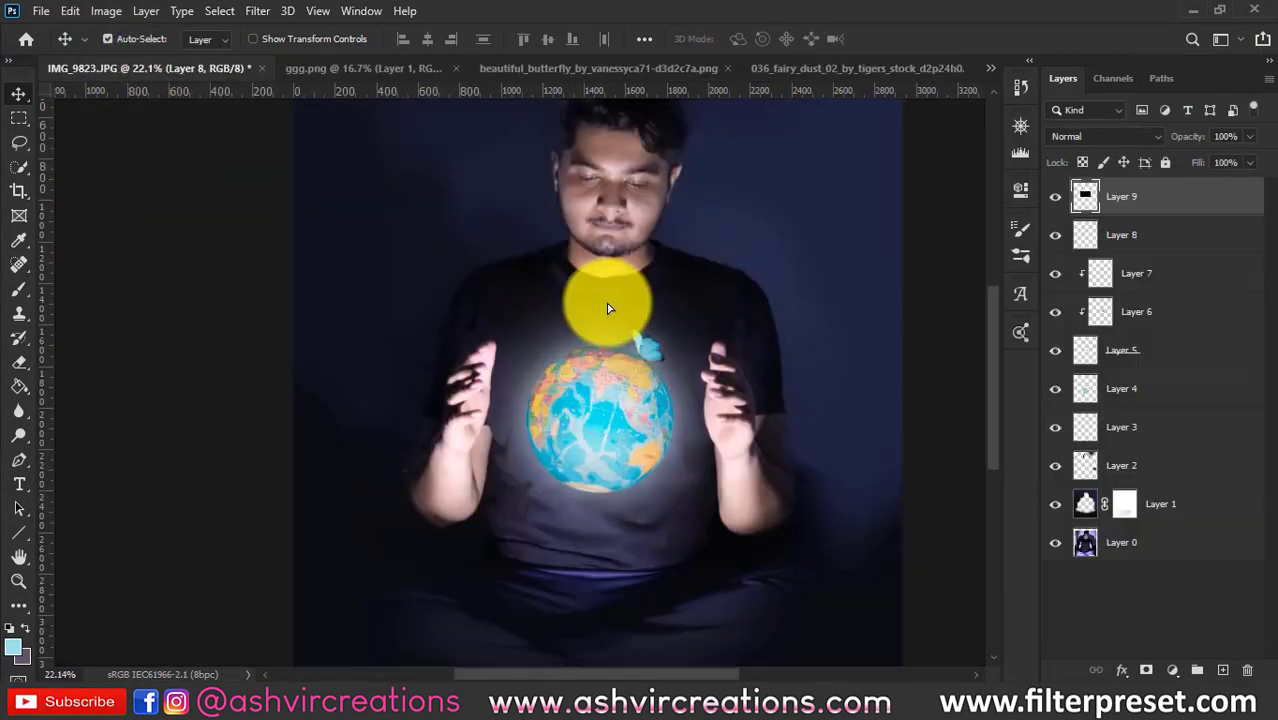
- Blend the fairy dust layer as Screen, scale it down and place it around the butterfly above the globe
{"action": "left_click", "coordinate": [1080, 137]}
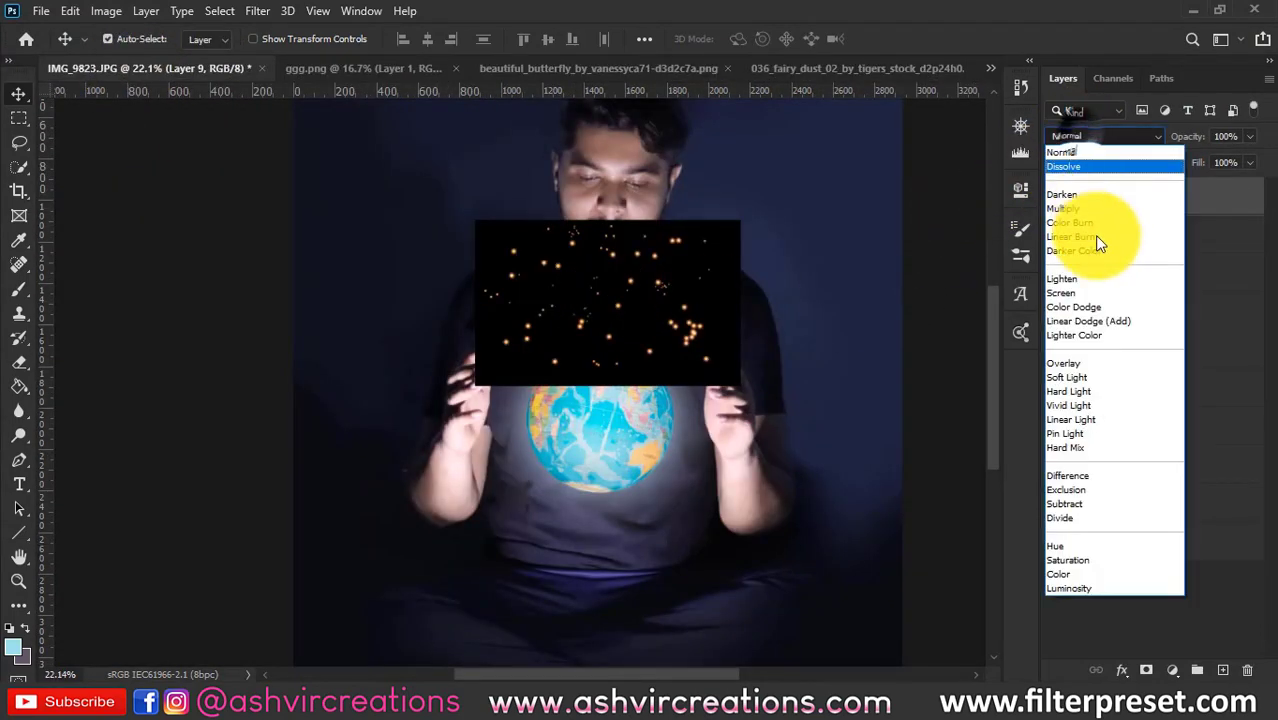
{"action": "left_click", "coordinate": [1090, 290]}
{"action": "key", "text": "ctrl+t"}
{"action": "left_click_drag", "start_coordinate": [670, 271], "coordinate": [672, 372]}
{"action": "left_click_drag", "start_coordinate": [731, 326], "coordinate": [626, 295]}
{"action": "scroll", "coordinate": [617, 405], "scroll_direction": "up", "scroll_amount": 4}
{"action": "left_click_drag", "start_coordinate": [717, 240], "coordinate": [713, 271]}
{"action": "key", "text": "Return"}
{"action": "scroll", "coordinate": [717, 275], "scroll_direction": "up", "scroll_amount": 4}
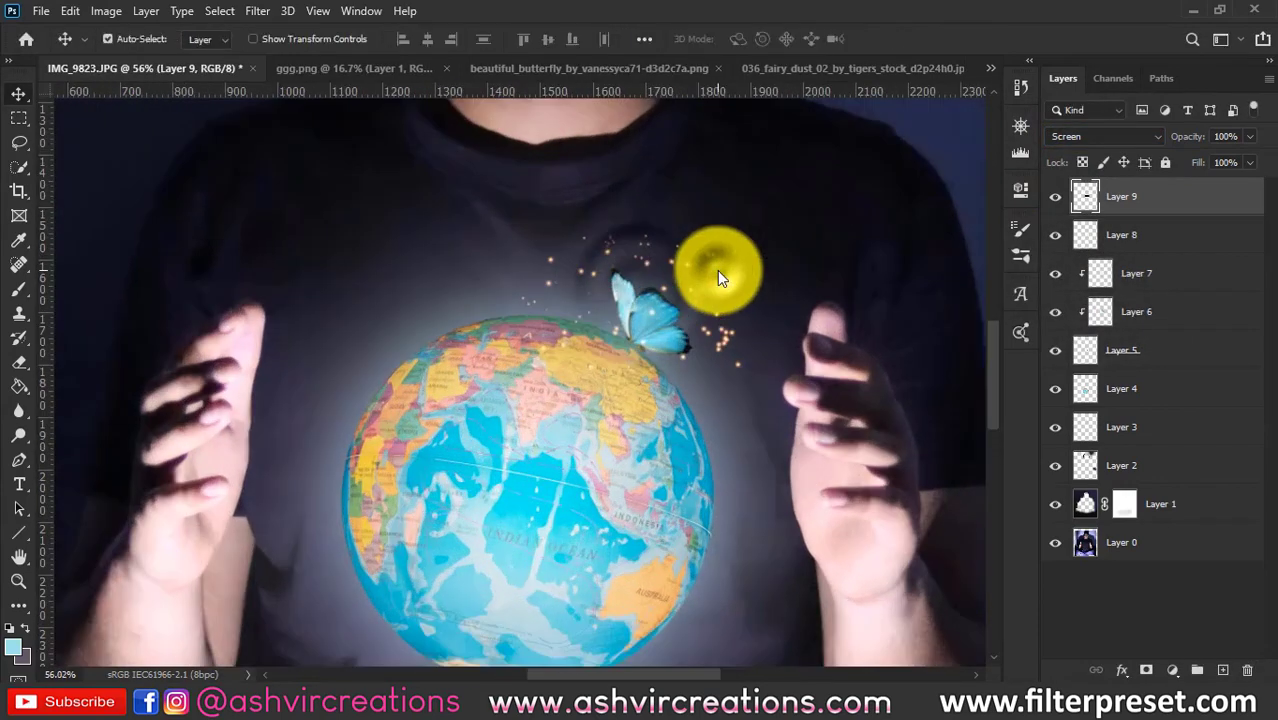
- Duplicate the fairy dust layer, hide the copy, and erase the sparkles covering the butterfly and nearby globe area on the original
{"action": "scroll", "coordinate": [748, 288], "scroll_direction": "up", "scroll_amount": 1}
{"action": "key", "text": "ctrl+j"}
{"action": "left_click", "coordinate": [1055, 196]}
{"action": "left_click", "coordinate": [1127, 234]}
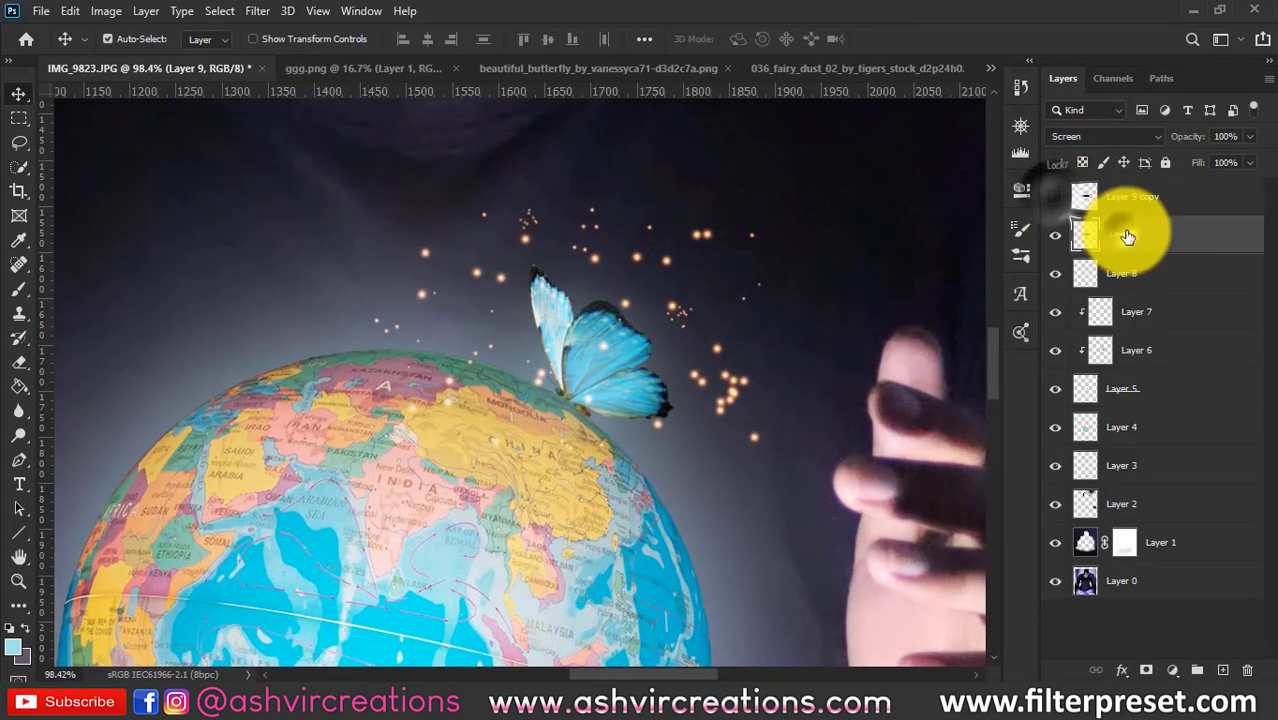
{"action": "left_click", "coordinate": [19, 362]}
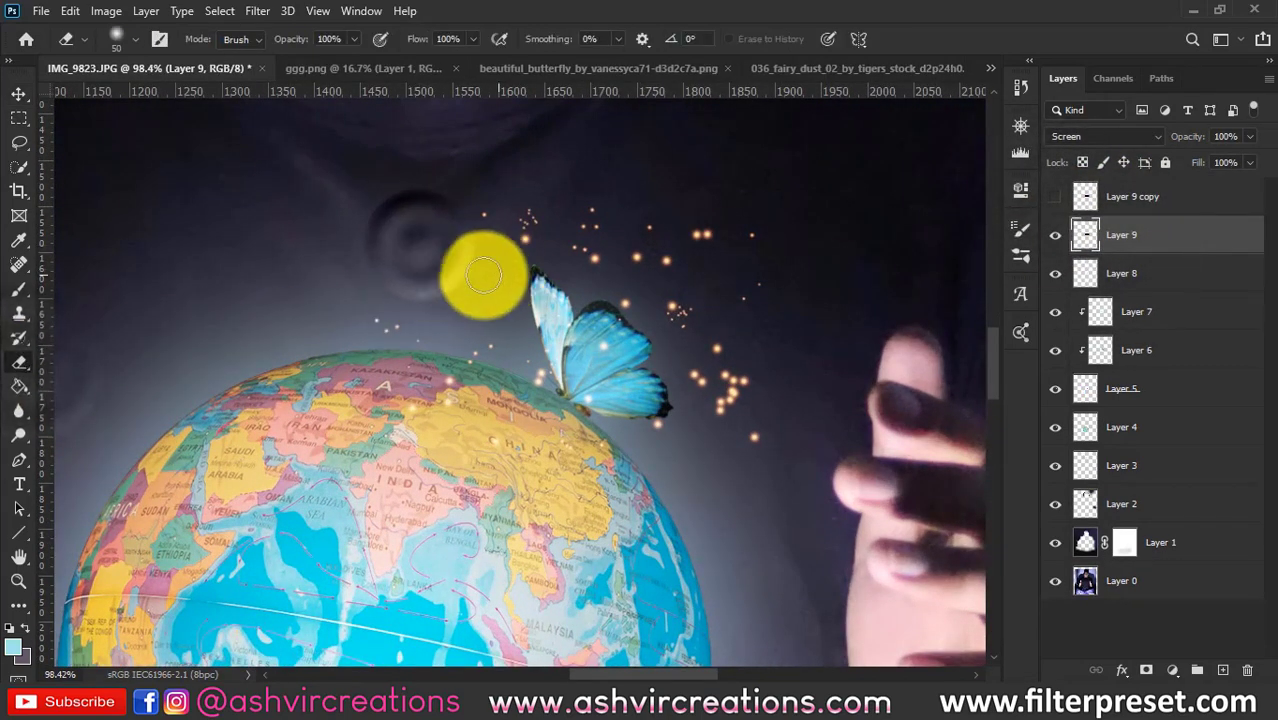
{"action": "mouse_move", "coordinate": [579, 260]}
{"action": "left_mouse_down"}
{"action": "mouse_move", "coordinate": [660, 259]}
{"action": "mouse_move", "coordinate": [704, 232]}
{"action": "mouse_move", "coordinate": [696, 258]}
{"action": "mouse_move", "coordinate": [684, 248]}
{"action": "mouse_move", "coordinate": [746, 372]}
{"action": "mouse_move", "coordinate": [720, 372]}
{"action": "mouse_move", "coordinate": [706, 396]}
{"action": "mouse_move", "coordinate": [730, 354]}
{"action": "mouse_move", "coordinate": [700, 360]}
{"action": "mouse_move", "coordinate": [767, 386]}
{"action": "mouse_move", "coordinate": [557, 384]}
{"action": "left_mouse_up"}
{"action": "scroll", "coordinate": [540, 384], "scroll_direction": "down", "scroll_amount": 8}
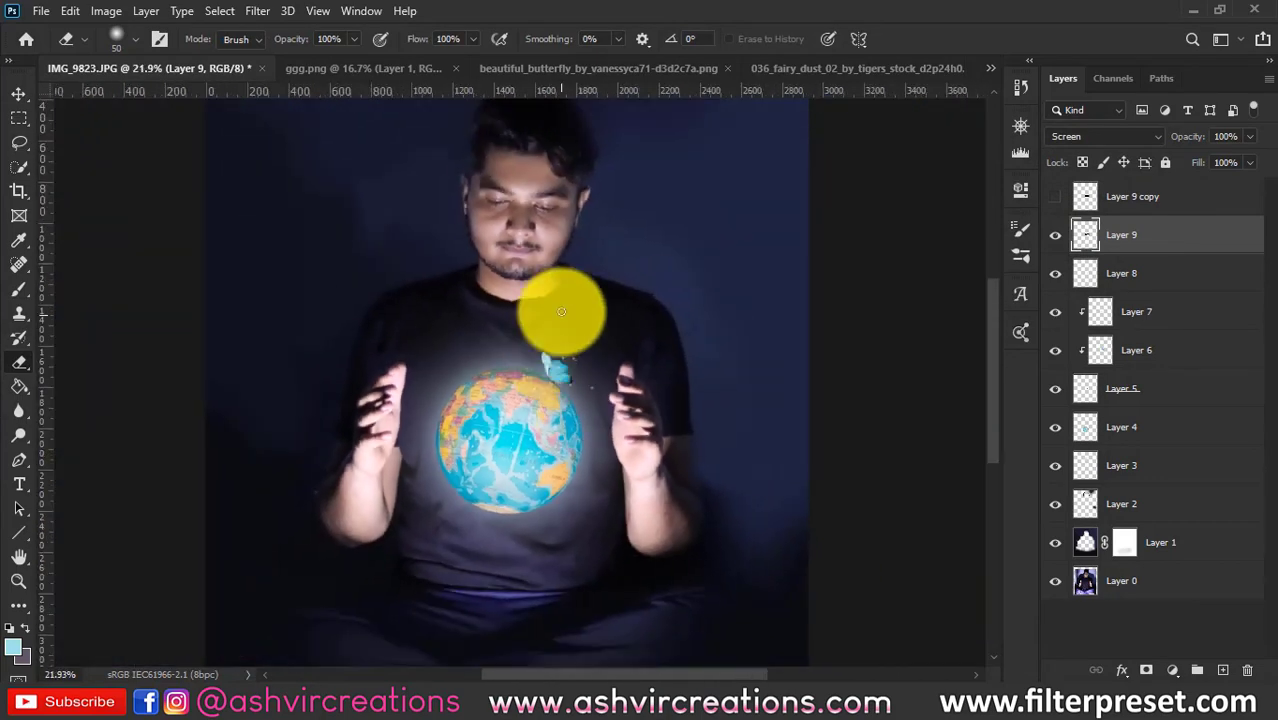
- Show the fairy dust copy and move it to the globe's upper-left edge
{"action": "scroll", "coordinate": [561, 311], "scroll_direction": "up", "scroll_amount": 4}
{"action": "left_click", "coordinate": [1055, 196]}
{"action": "left_click", "coordinate": [1127, 197]}
{"action": "key", "text": "v"}
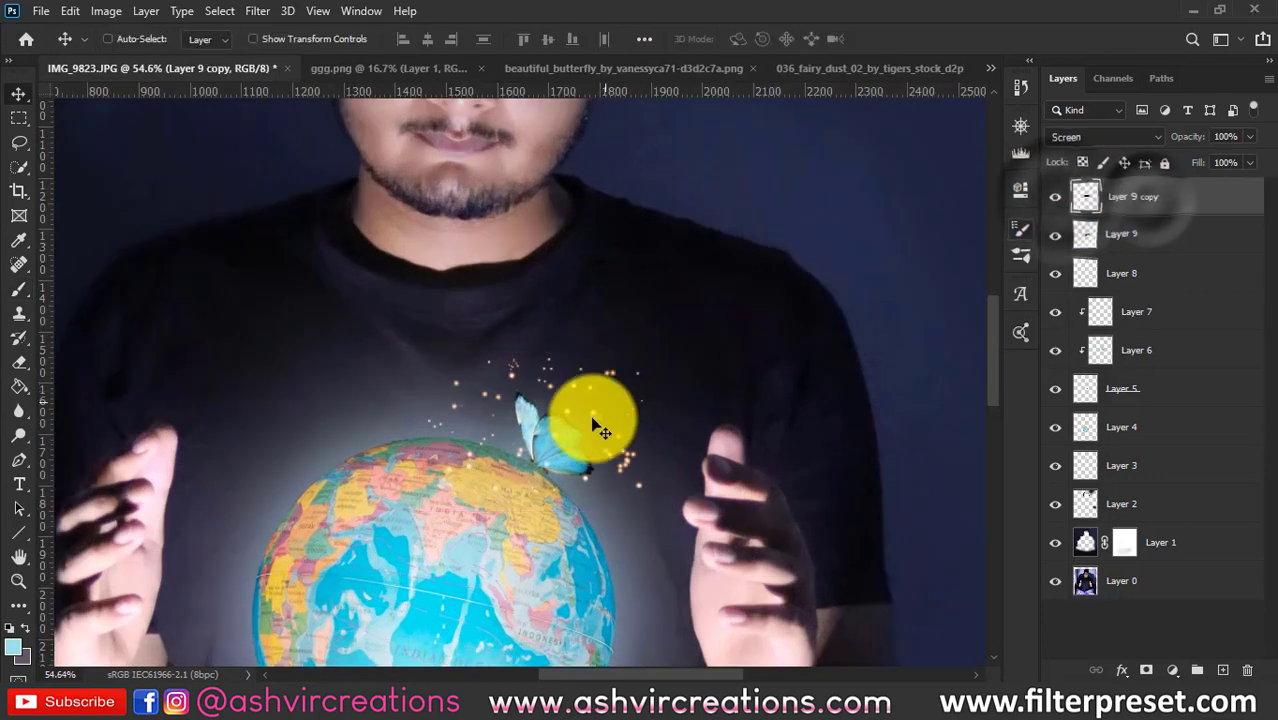
{"action": "key", "text": "ctrl+t"}
{"action": "left_click_drag", "start_coordinate": [600, 422], "coordinate": [423, 462]}
{"action": "key", "text": "Return"}
- Place the fairy dust copy directly below Layer 4 and rotate it to follow the globe's upper-left edge
{"action": "left_click_drag", "start_coordinate": [1127, 197], "coordinate": [1145, 443]}
{"action": "scroll", "coordinate": [513, 334], "scroll_direction": "down", "scroll_amount": 3}
{"action": "scroll", "coordinate": [414, 408], "scroll_direction": "up", "scroll_amount": 3}
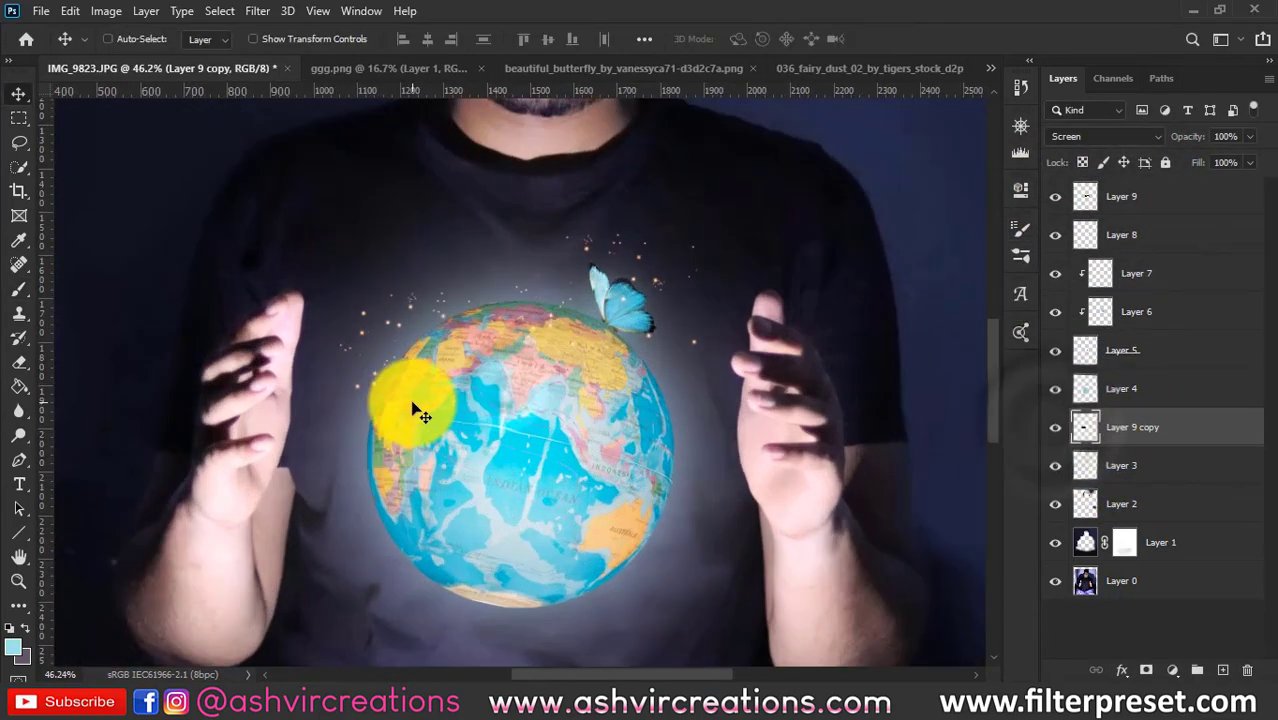
{"action": "key", "text": "ctrl+t"}
{"action": "left_click_drag", "start_coordinate": [513, 390], "coordinate": [608, 546]}
{"action": "key", "text": "Return"}
- Duplicate the sparkle copy, move it to the globe's lower-right edge and rotate it to follow the curve
{"action": "key", "text": "ctrl+j"}
{"action": "key", "text": "ctrl+t"}
{"action": "left_click_drag", "start_coordinate": [713, 568], "coordinate": [706, 459]}
{"action": "left_click_drag", "start_coordinate": [588, 522], "coordinate": [629, 540]}
{"action": "left_click_drag", "start_coordinate": [738, 493], "coordinate": [491, 559]}
{"action": "key", "text": "Return"}
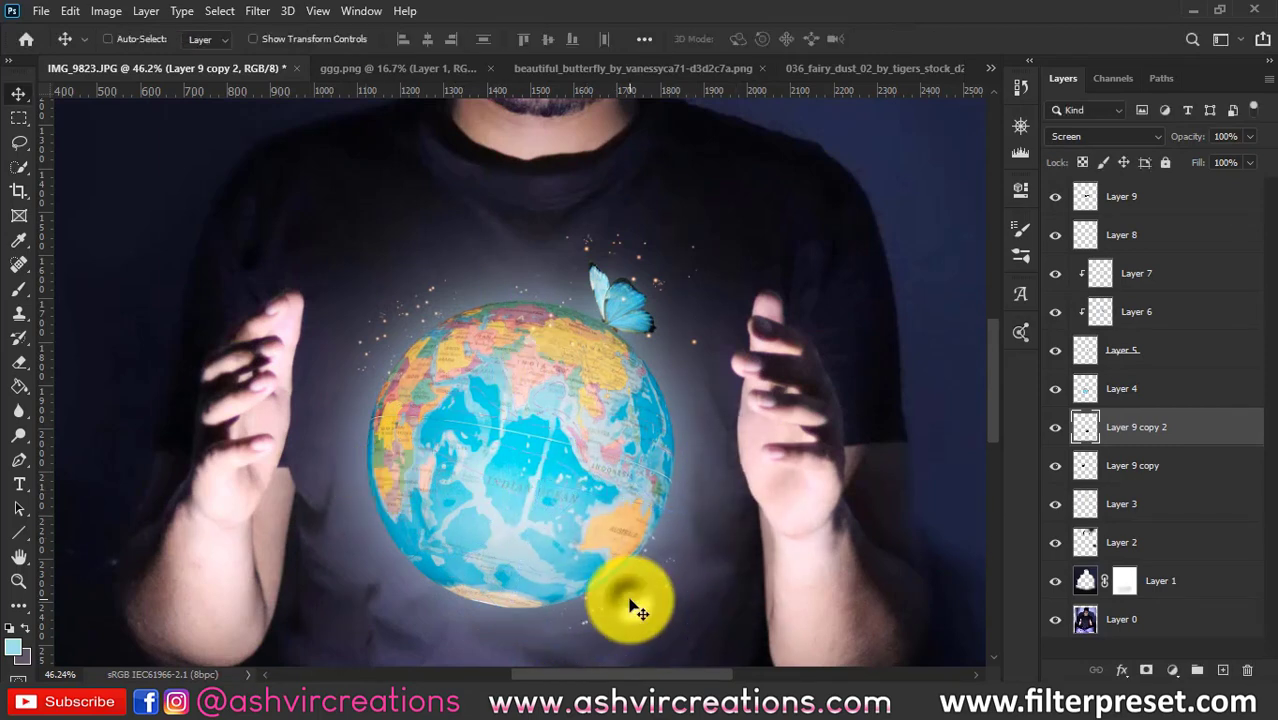
- Duplicate the sparkles again, rotate them by about -131° and fit them along the globe's lower-left edge
{"action": "key", "text": "ctrl+j"}
{"action": "key", "text": "ctrl+t"}
{"action": "left_click_drag", "start_coordinate": [639, 600], "coordinate": [472, 564]}
{"action": "left_click_drag", "start_coordinate": [616, 550], "coordinate": [300, 370]}
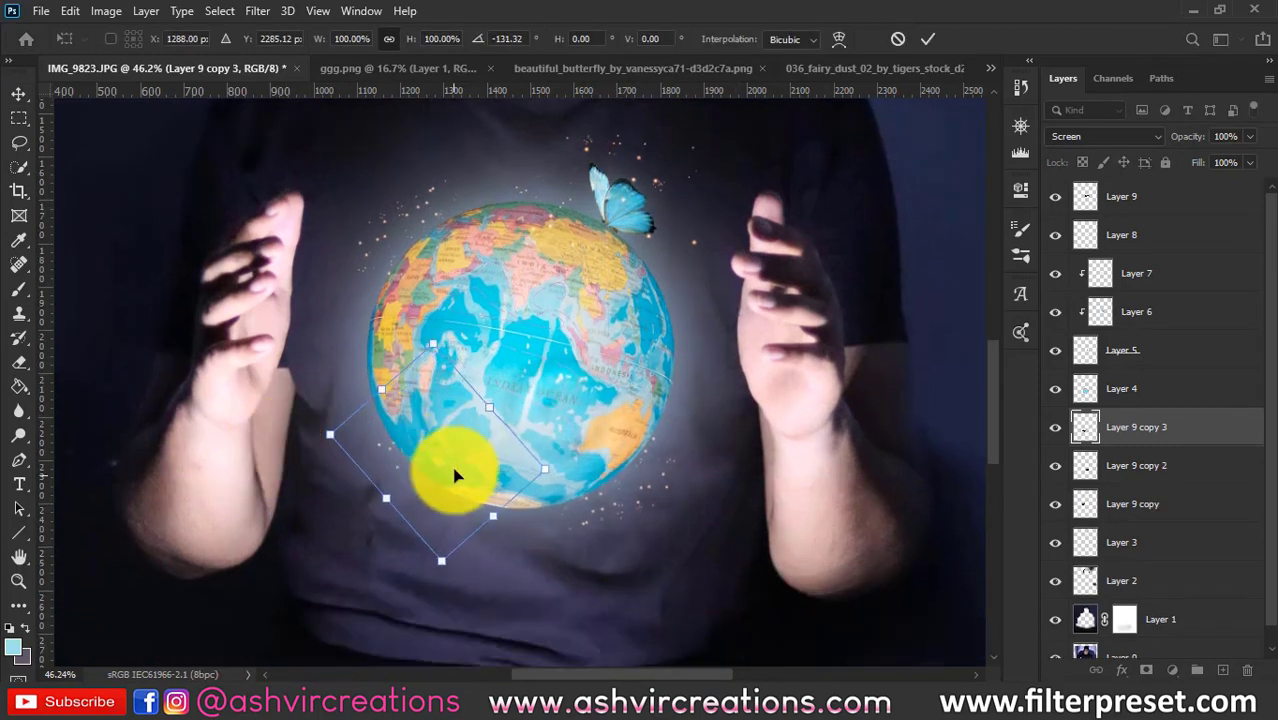
{"action": "left_click_drag", "start_coordinate": [452, 467], "coordinate": [428, 451]}
{"action": "key", "text": "Return"}
{"action": "scroll", "coordinate": [428, 456], "scroll_direction": "down", "scroll_amount": 3}
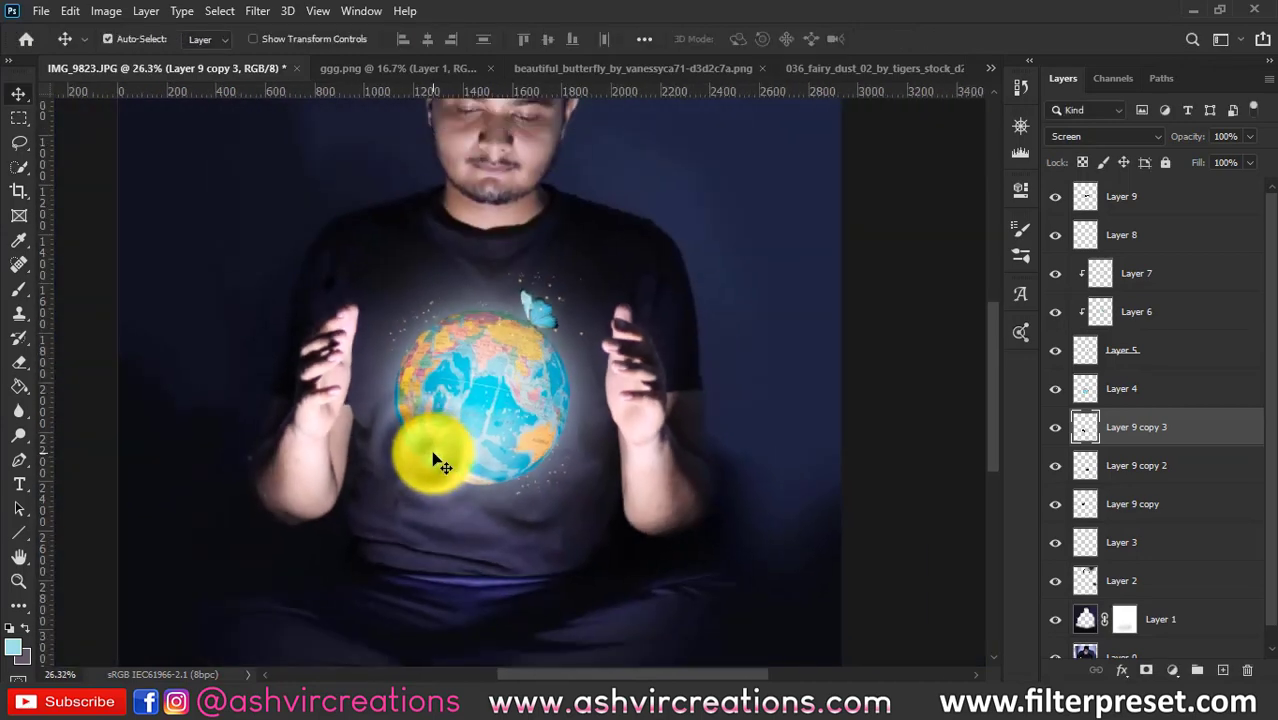
{"action": "scroll", "coordinate": [436, 455], "scroll_direction": "down", "scroll_amount": 5}
{"action": "scroll", "coordinate": [497, 380], "scroll_direction": "up", "scroll_amount": 2}
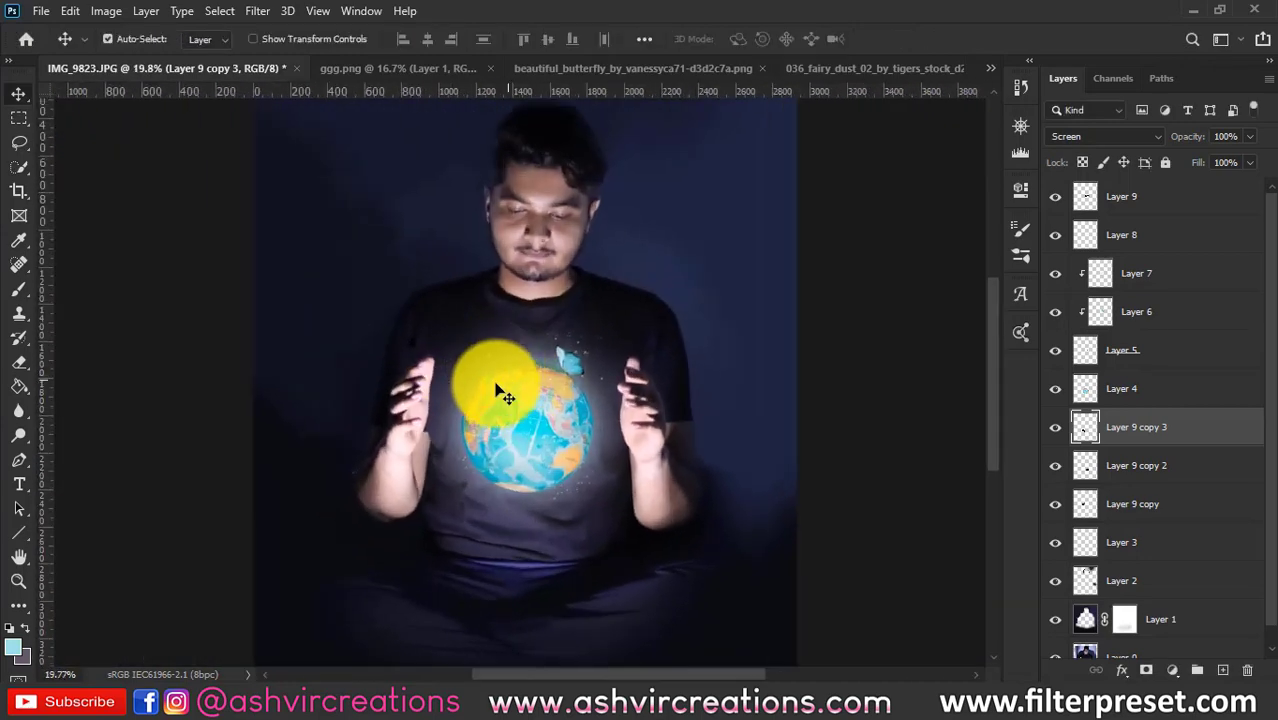
{"action": "scroll", "coordinate": [509, 357], "scroll_direction": "down", "scroll_amount": 1}
{"action": "left_click_drag", "start_coordinate": [512, 352], "coordinate": [506, 270]}
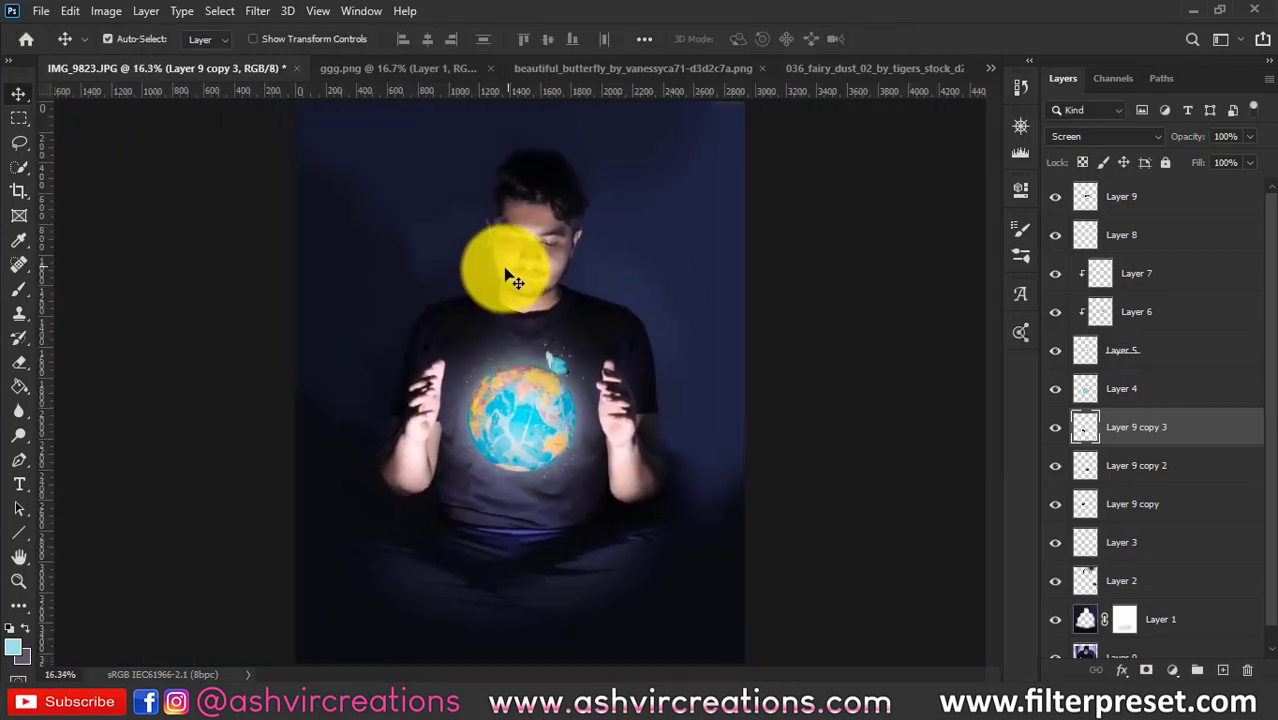
- Add a Levels adjustment above Layer 1, shift its shadow and highlight inputs slightly inward, and move it above Layer 2
{"action": "left_click", "coordinate": [1130, 352]}
{"action": "left_click_drag", "start_coordinate": [1123, 363], "coordinate": [1101, 640]}
{"action": "left_click", "coordinate": [1103, 639]}
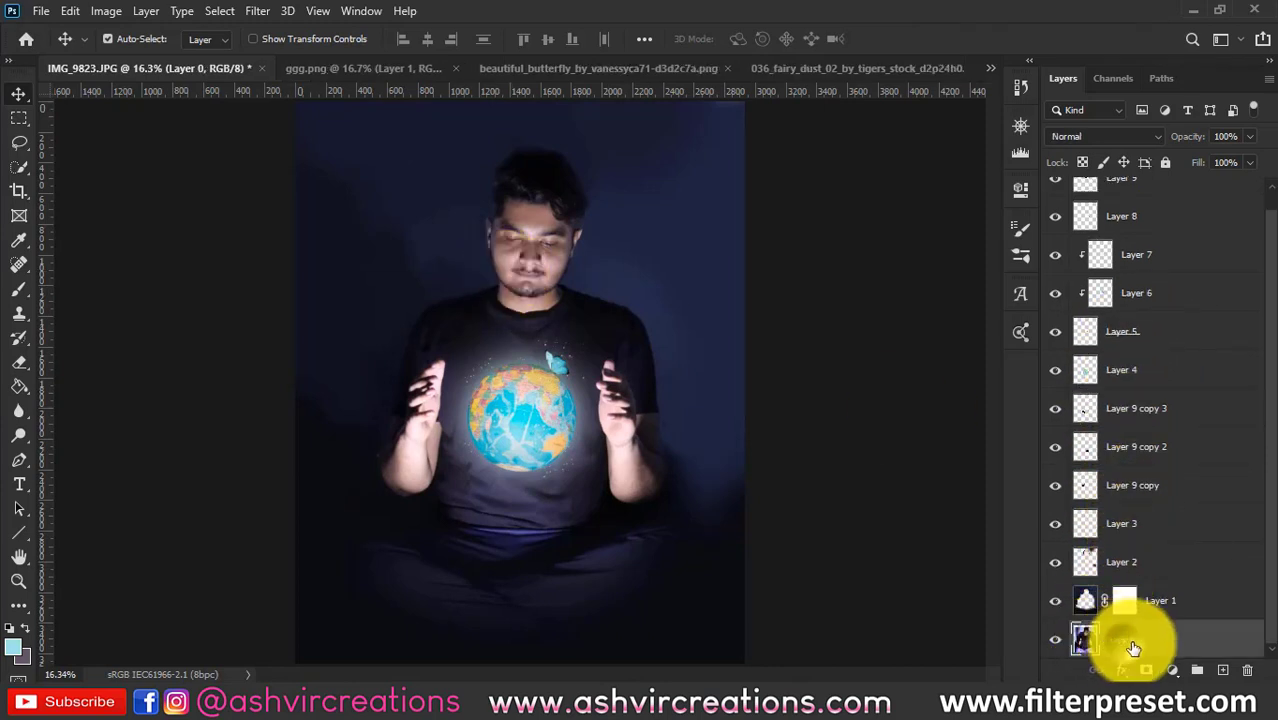
{"action": "left_click", "coordinate": [1170, 600]}
{"action": "left_click", "coordinate": [1176, 671]}
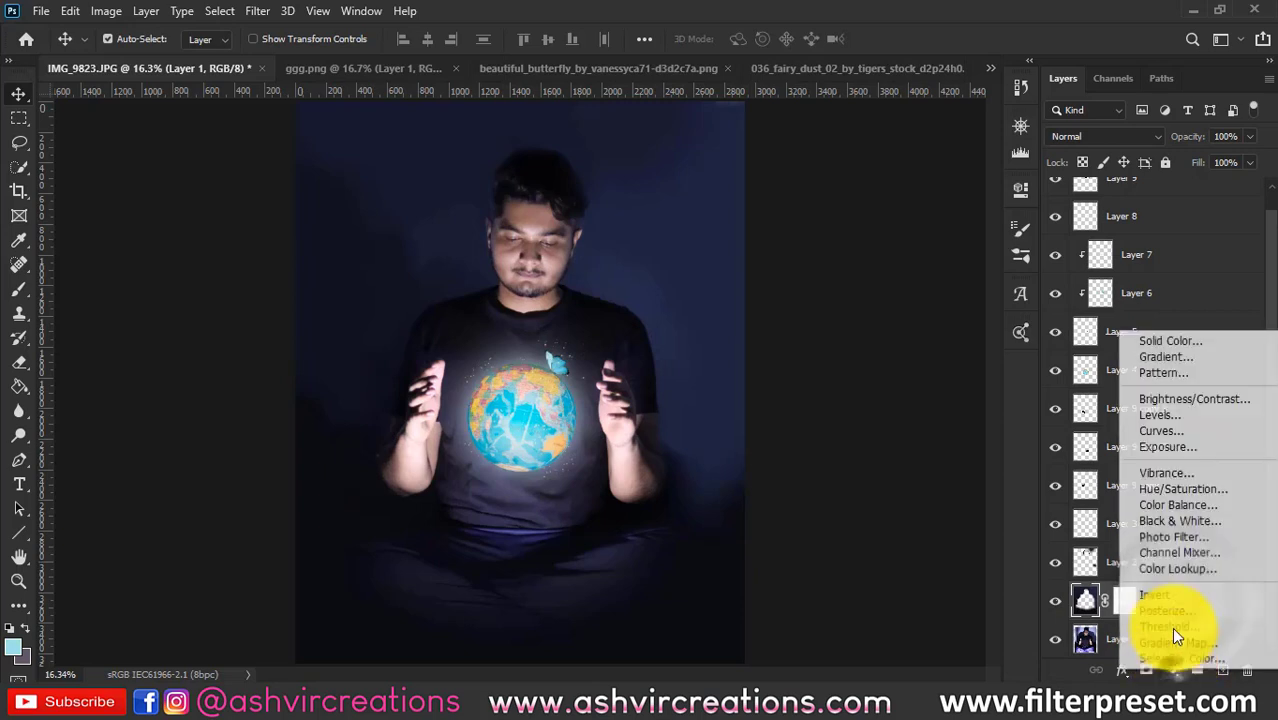
{"action": "left_click", "coordinate": [1167, 416]}
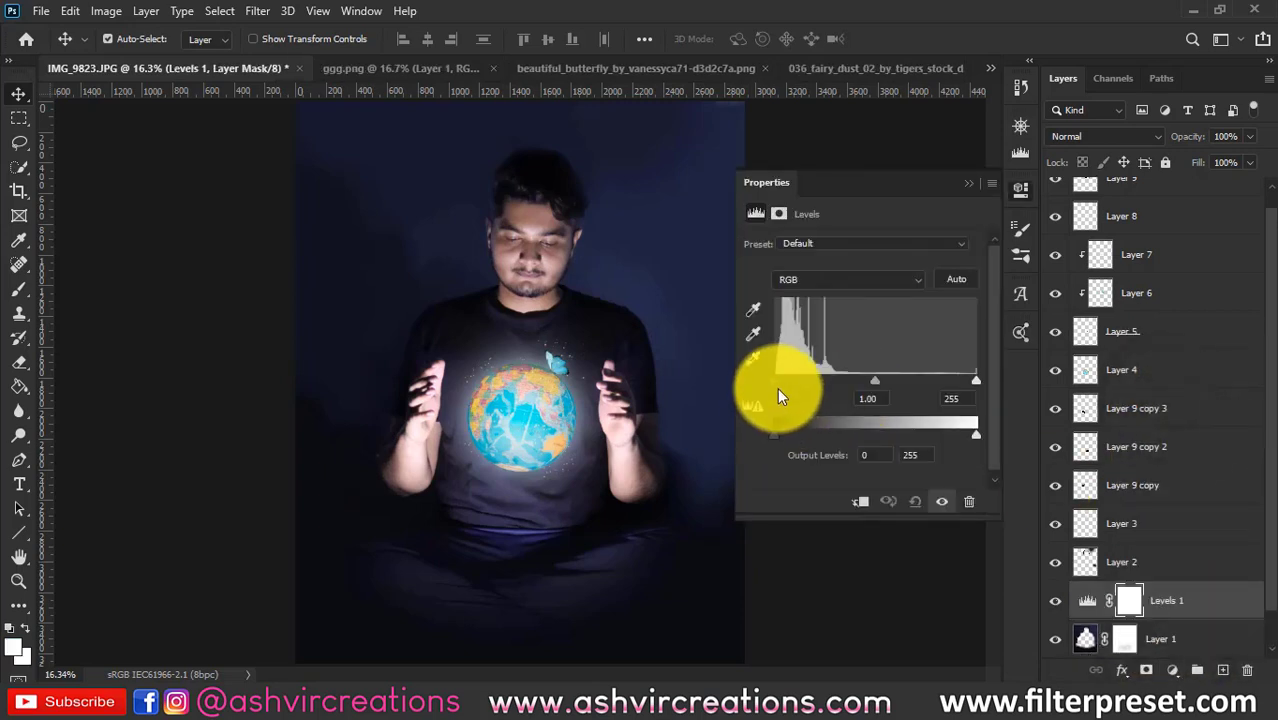
{"action": "left_click_drag", "start_coordinate": [781, 377], "coordinate": [777, 378]}
{"action": "left_click_drag", "start_coordinate": [976, 380], "coordinate": [958, 375]}
{"action": "left_click", "coordinate": [968, 182]}
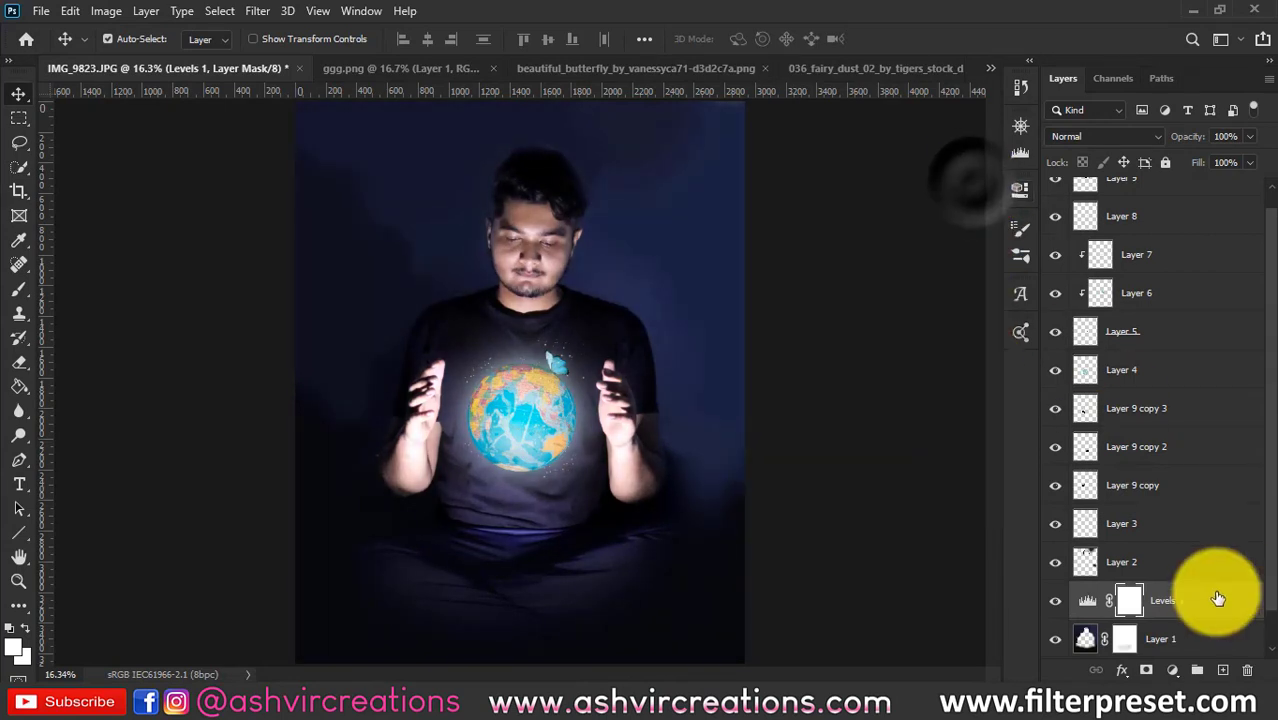
{"action": "left_click_drag", "start_coordinate": [1221, 599], "coordinate": [1050, 562]}
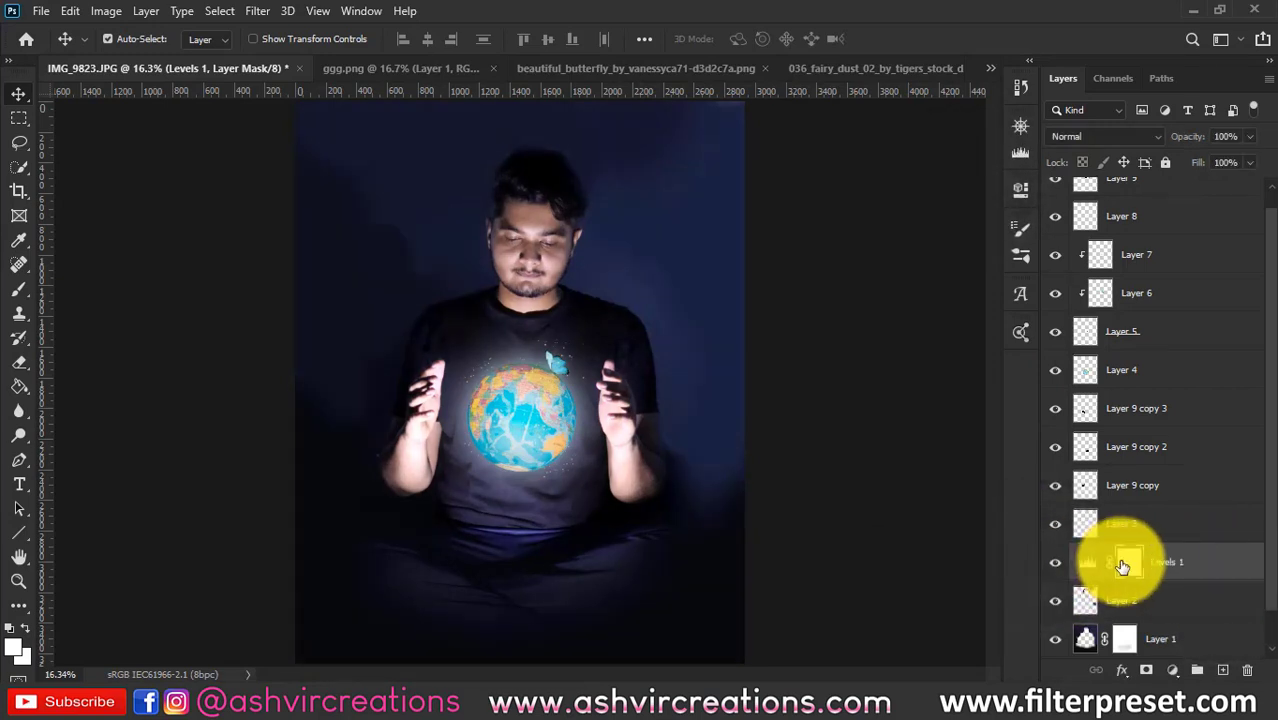
- Merge all layers from Layer 9 down to Layer 0 copy into one layer, leaving Layer 0 separate
{"action": "scroll", "coordinate": [1160, 627], "scroll_direction": "down", "scroll_amount": 1}
{"action": "left_click", "coordinate": [1160, 637]}
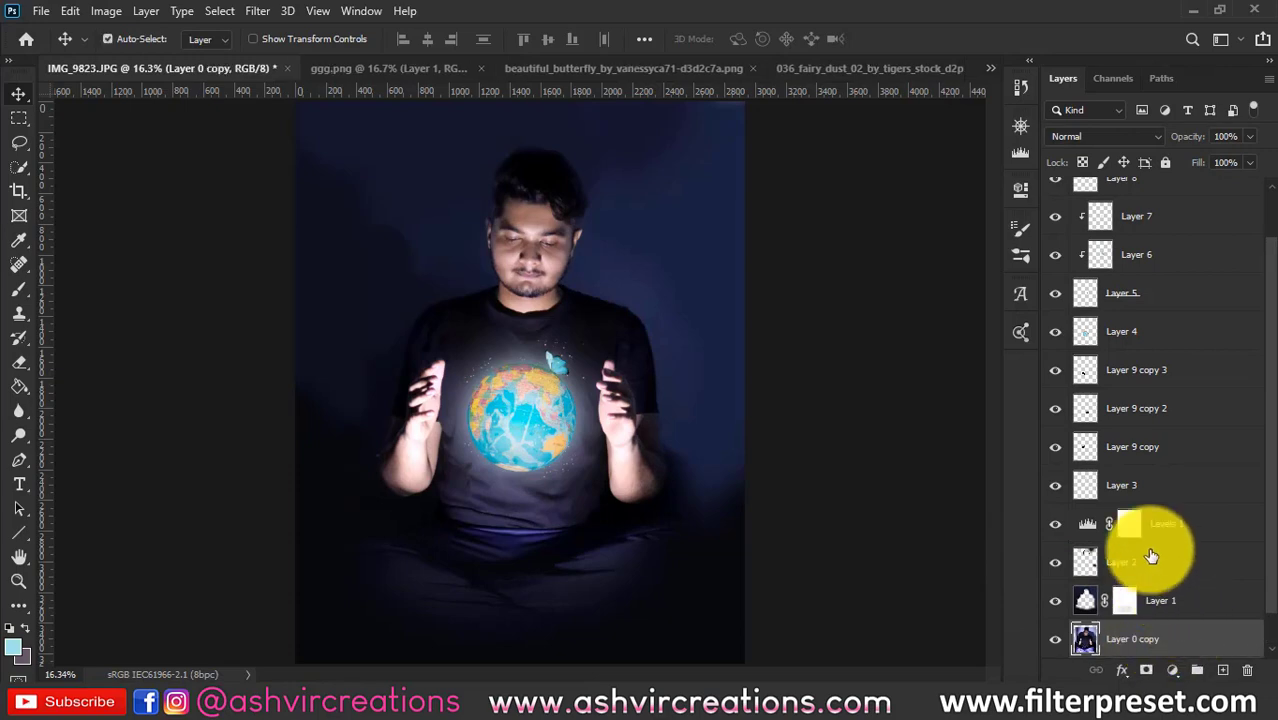
{"action": "scroll", "coordinate": [1151, 556], "scroll_direction": "up", "scroll_amount": 3}
{"action": "left_click", "coordinate": [1150, 194], "text": "shift"}
{"action": "right_click", "coordinate": [1152, 195]}
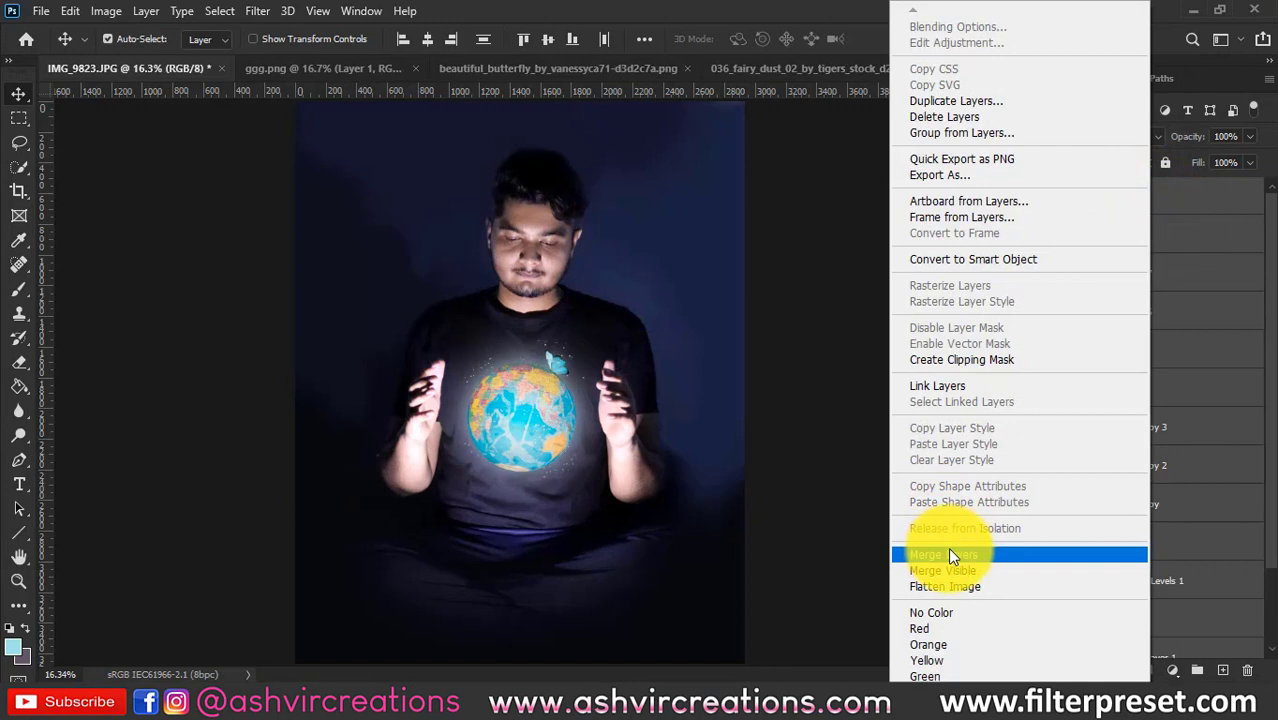
{"action": "left_click", "coordinate": [1195, 499]}
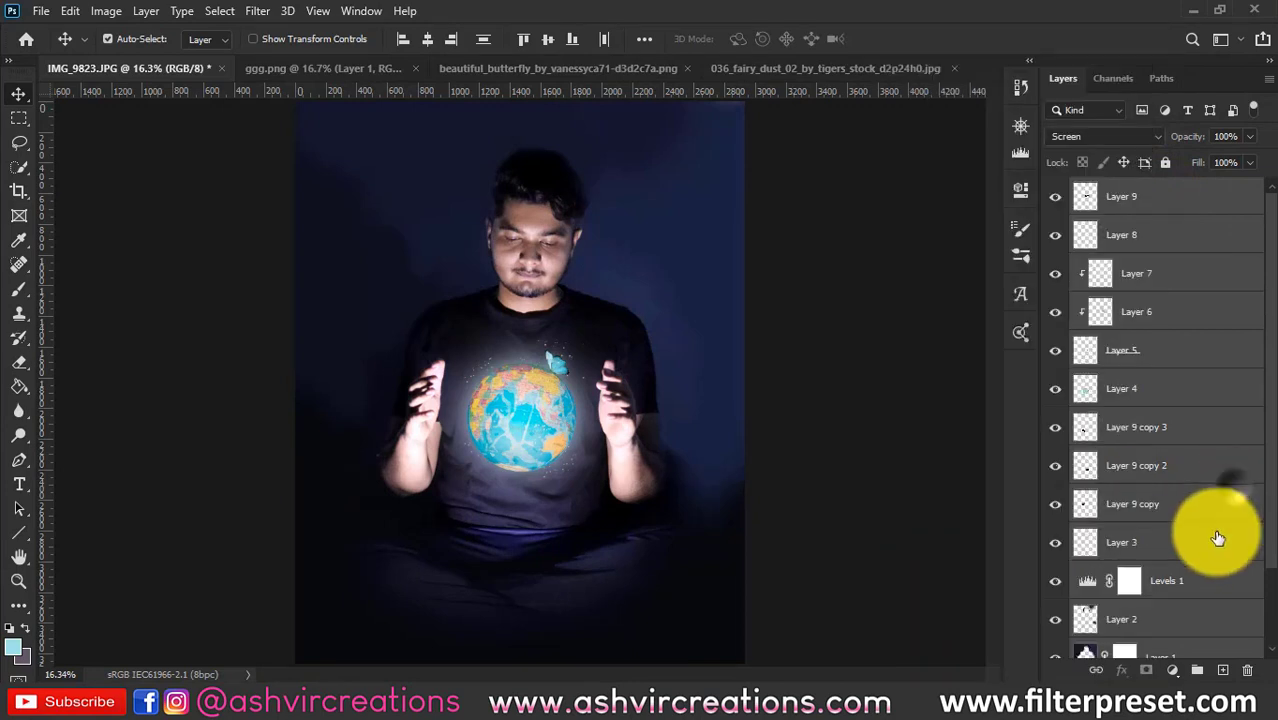
{"action": "scroll", "coordinate": [1190, 560], "scroll_direction": "down", "scroll_amount": 3}
{"action": "scroll", "coordinate": [1143, 585], "scroll_direction": "up", "scroll_amount": 3}
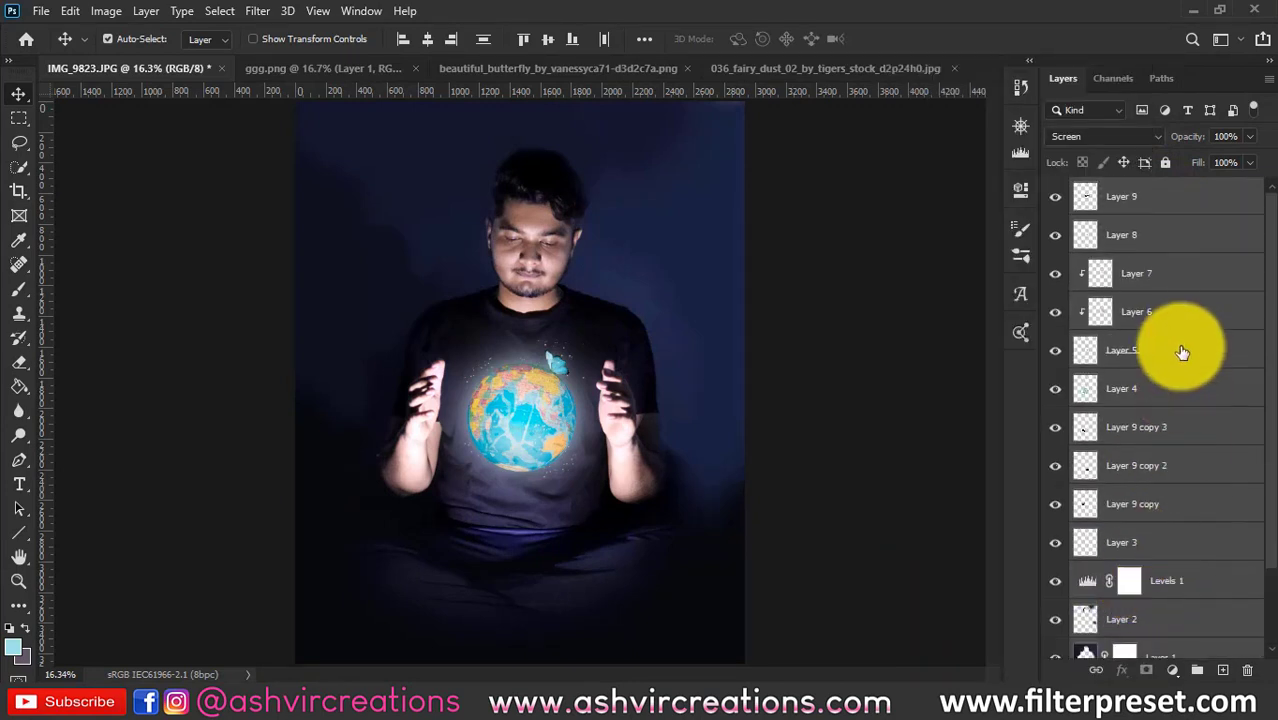
{"action": "right_click", "coordinate": [1181, 346]}
{"action": "left_click", "coordinate": [979, 552]}
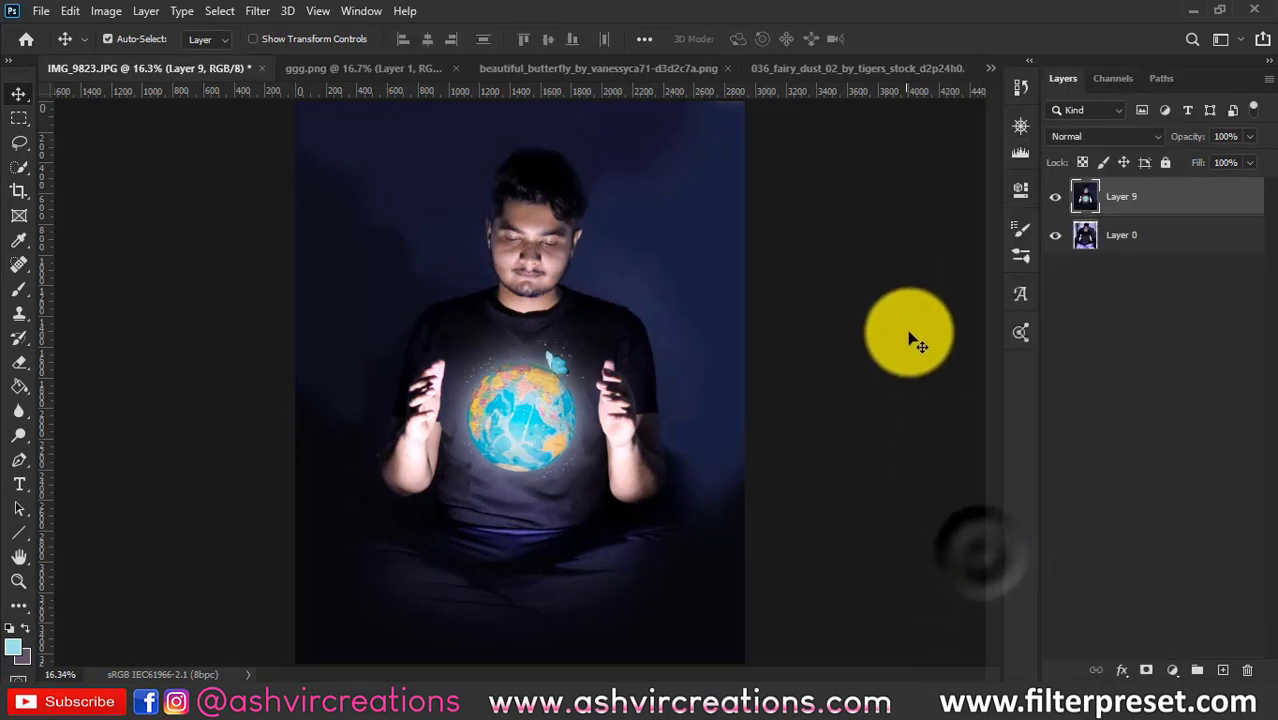
{"action": "key", "text": "c"}
{"action": "key", "text": "Return"}
{"action": "key", "text": "v"}
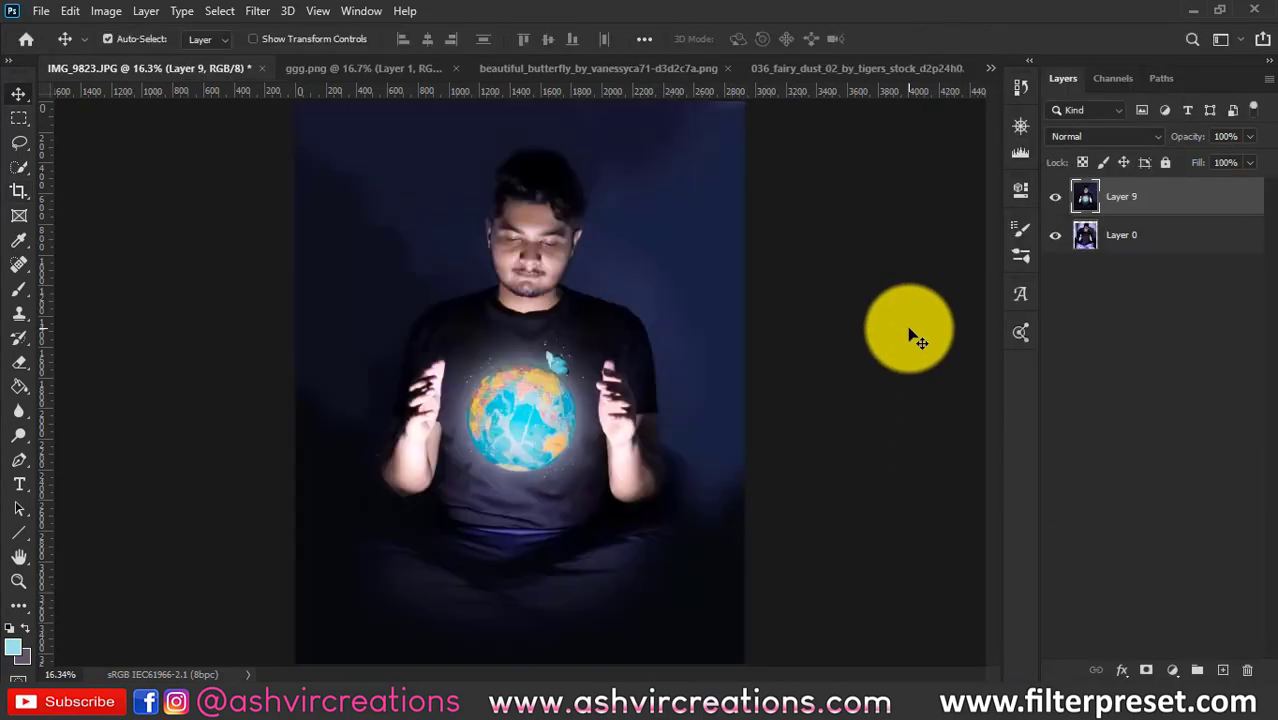
- Start a Camera Raw filter on Layer 9 with temperature -8, tint +3 and a Blue Primary hue of -99
{"action": "left_click", "coordinate": [265, 20]}
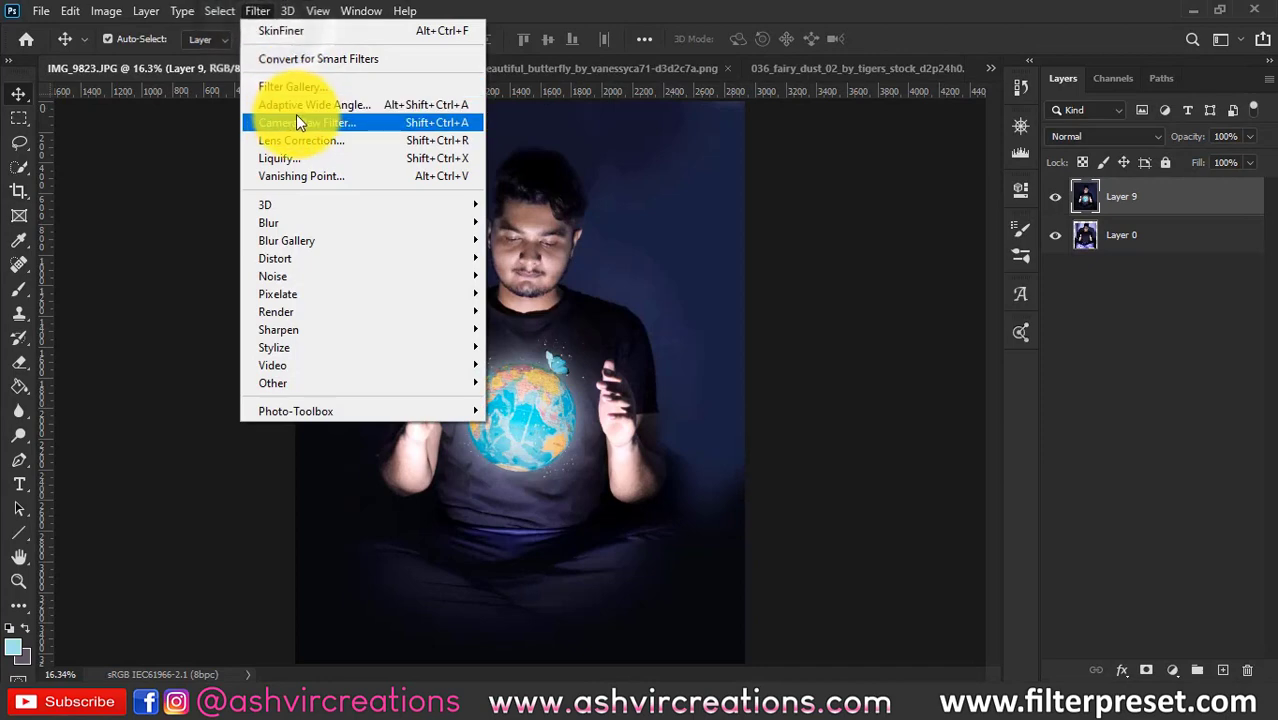
{"action": "left_click", "coordinate": [296, 116]}
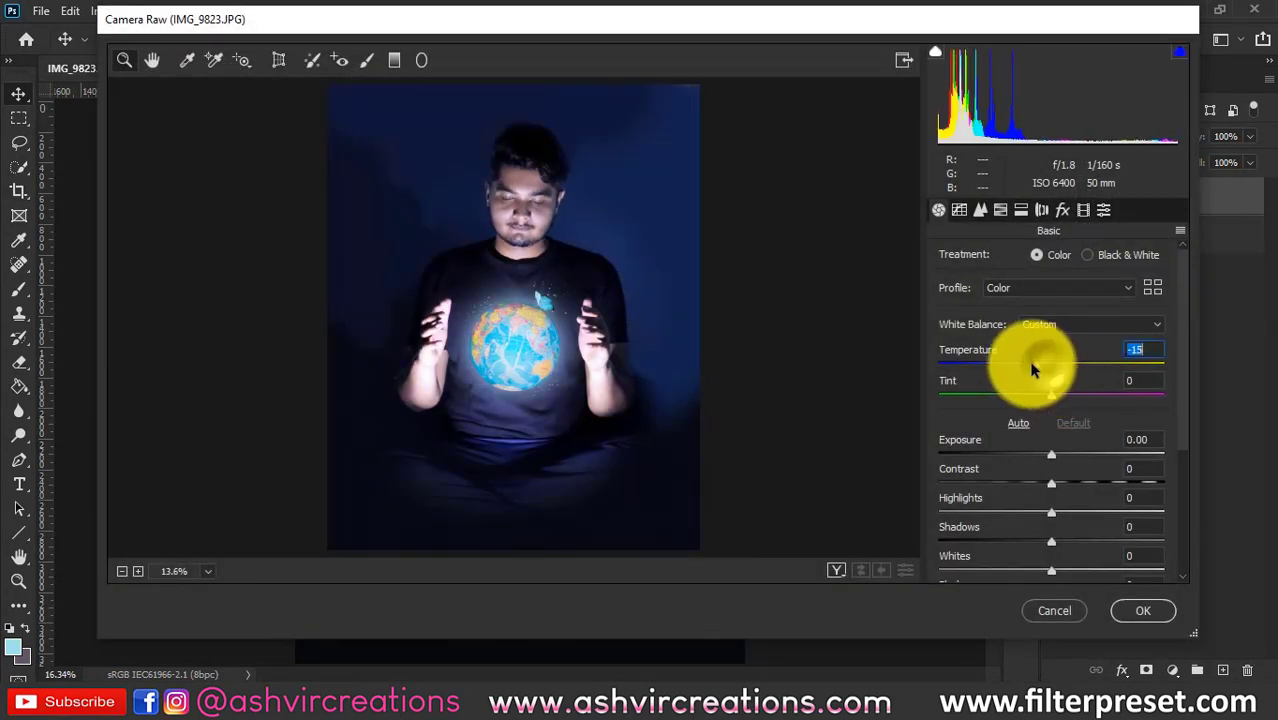
{"action": "left_click_drag", "start_coordinate": [1033, 366], "coordinate": [1053, 403]}
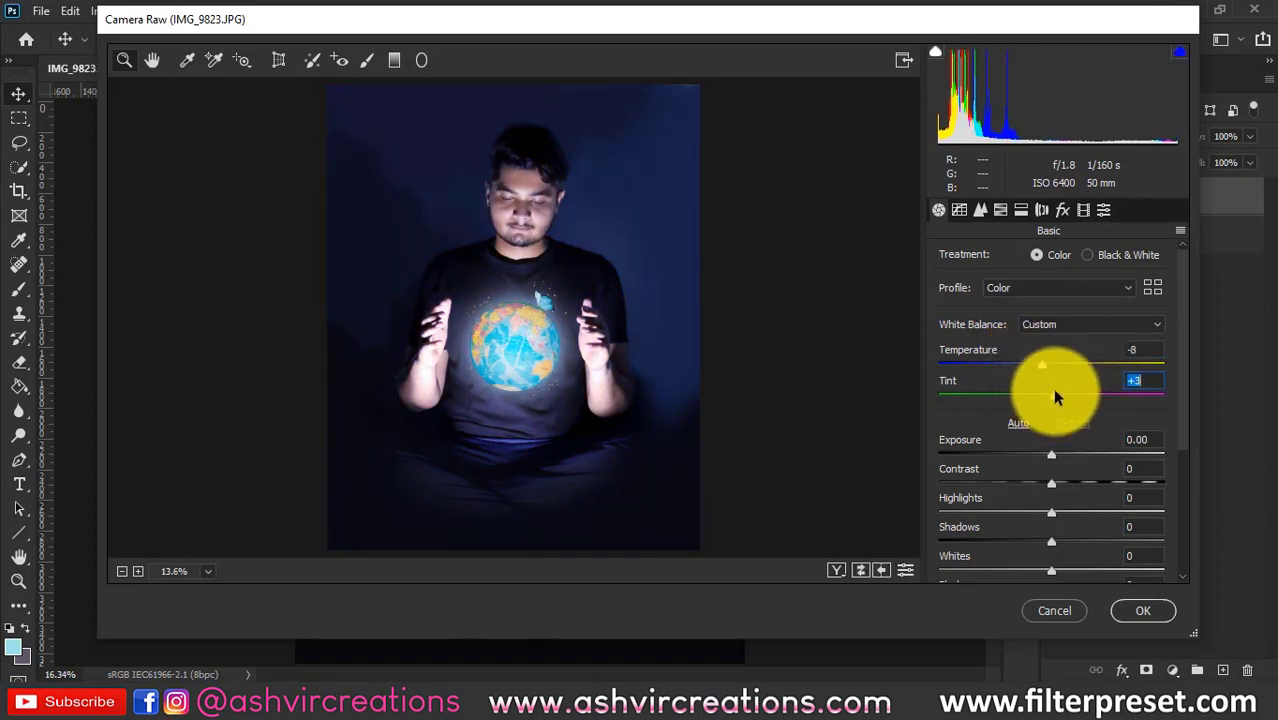
{"action": "left_click", "coordinate": [1083, 210]}
{"action": "left_click_drag", "start_coordinate": [1079, 563], "coordinate": [941, 556]}
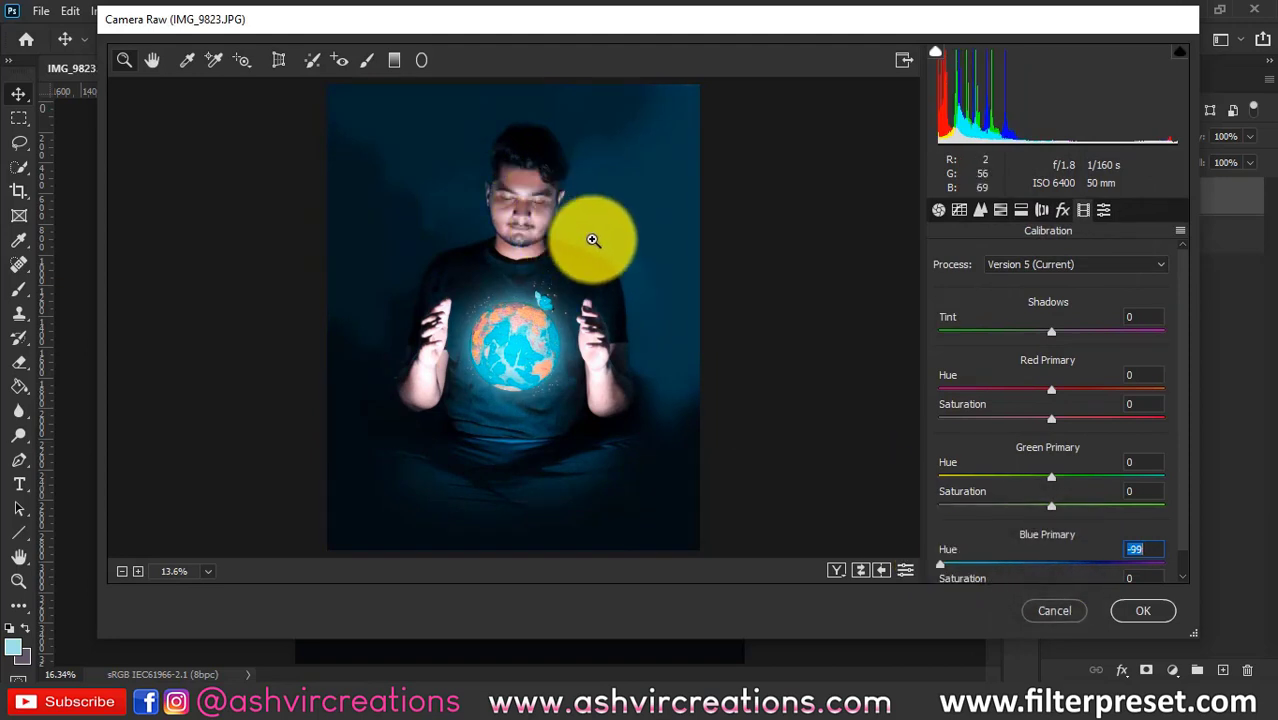
- Adjust the RGB point tone curve with an anchor at input 66, output 65, and lift the black point to output 13
{"action": "left_click", "coordinate": [959, 210]}
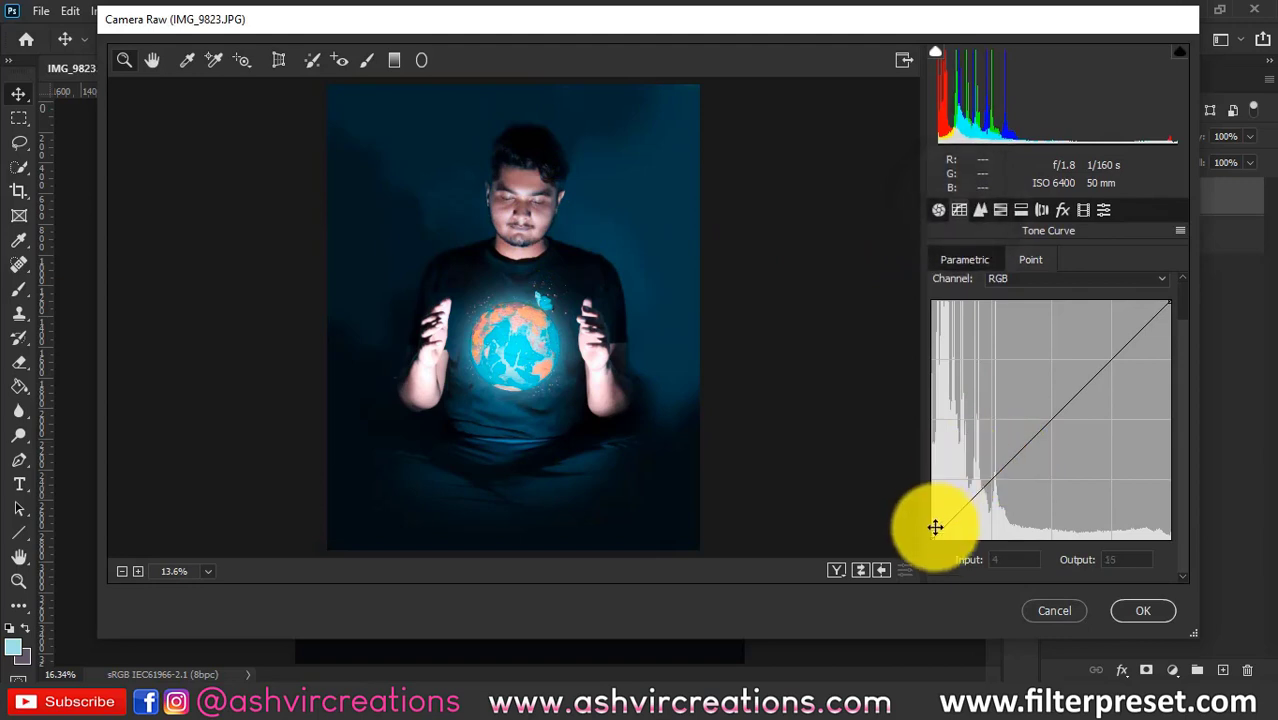
{"action": "left_click_drag", "start_coordinate": [932, 540], "coordinate": [907, 522]}
{"action": "left_click_drag", "start_coordinate": [984, 457], "coordinate": [990, 482]}
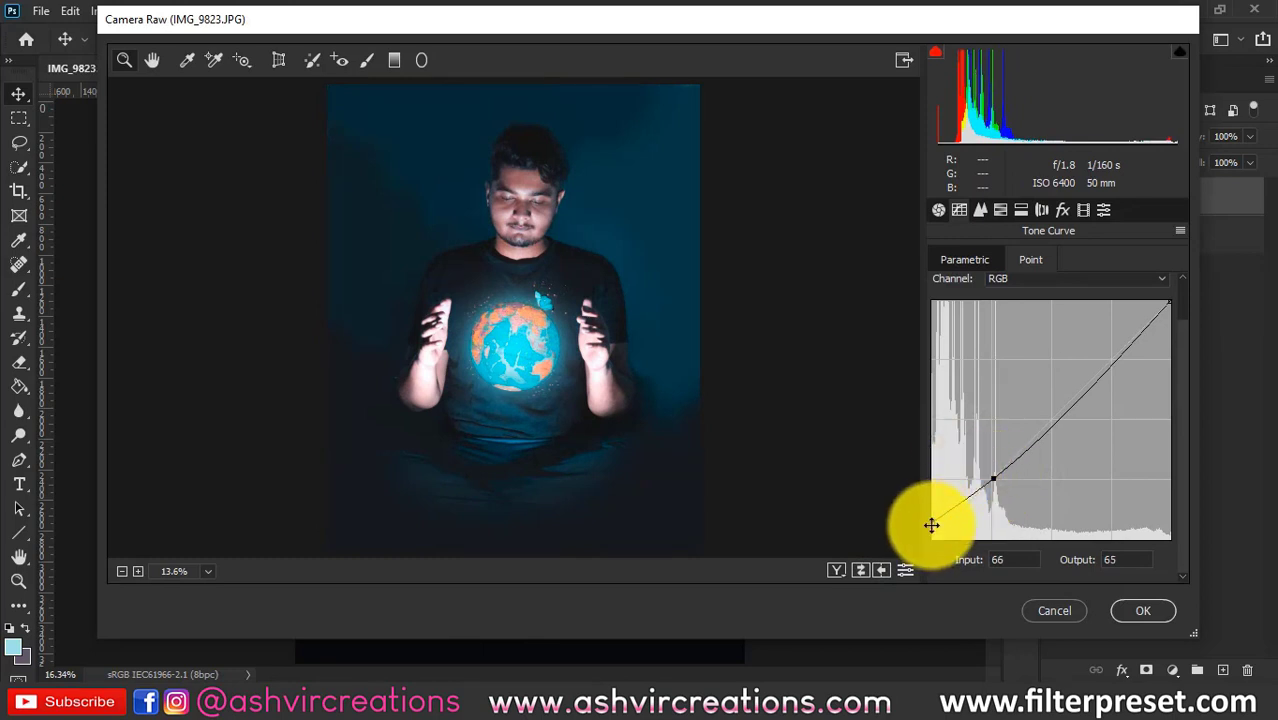
{"action": "mouse_move", "coordinate": [931, 525]}
{"action": "left_mouse_down"}
{"action": "mouse_move", "coordinate": [919, 508]}
{"action": "mouse_move", "coordinate": [923, 540]}
{"action": "mouse_move", "coordinate": [912, 526]}
{"action": "left_mouse_up"}
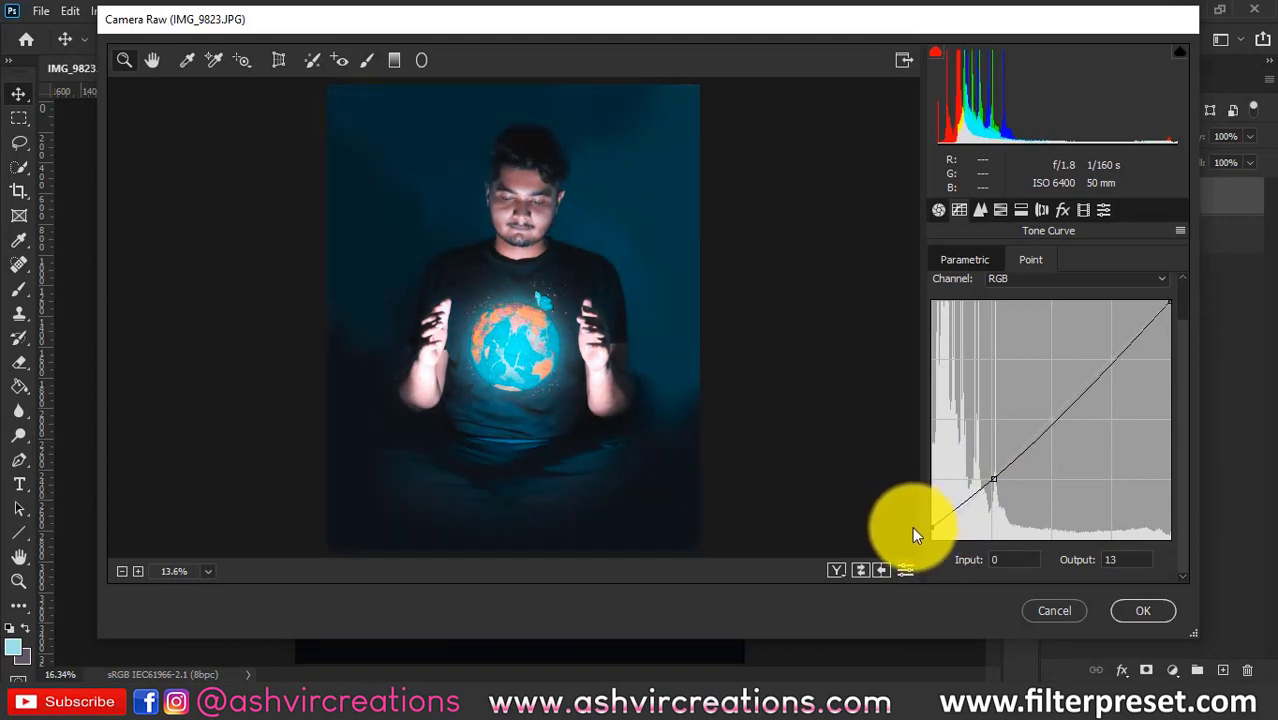
- Set the HSL saturation of the reds to +4
{"action": "left_click", "coordinate": [979, 213]}
{"action": "left_click", "coordinate": [996, 211]}
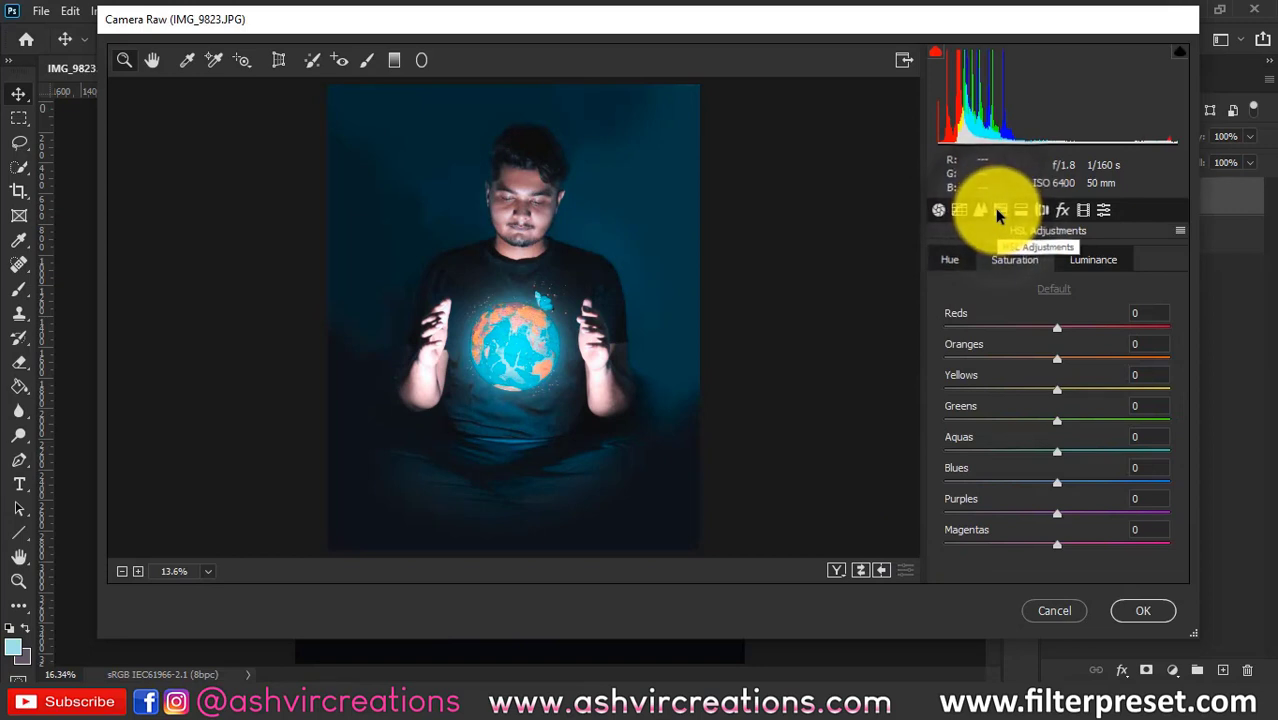
{"action": "left_click_drag", "start_coordinate": [1055, 360], "coordinate": [1126, 333]}
{"action": "left_click", "coordinate": [1020, 261]}
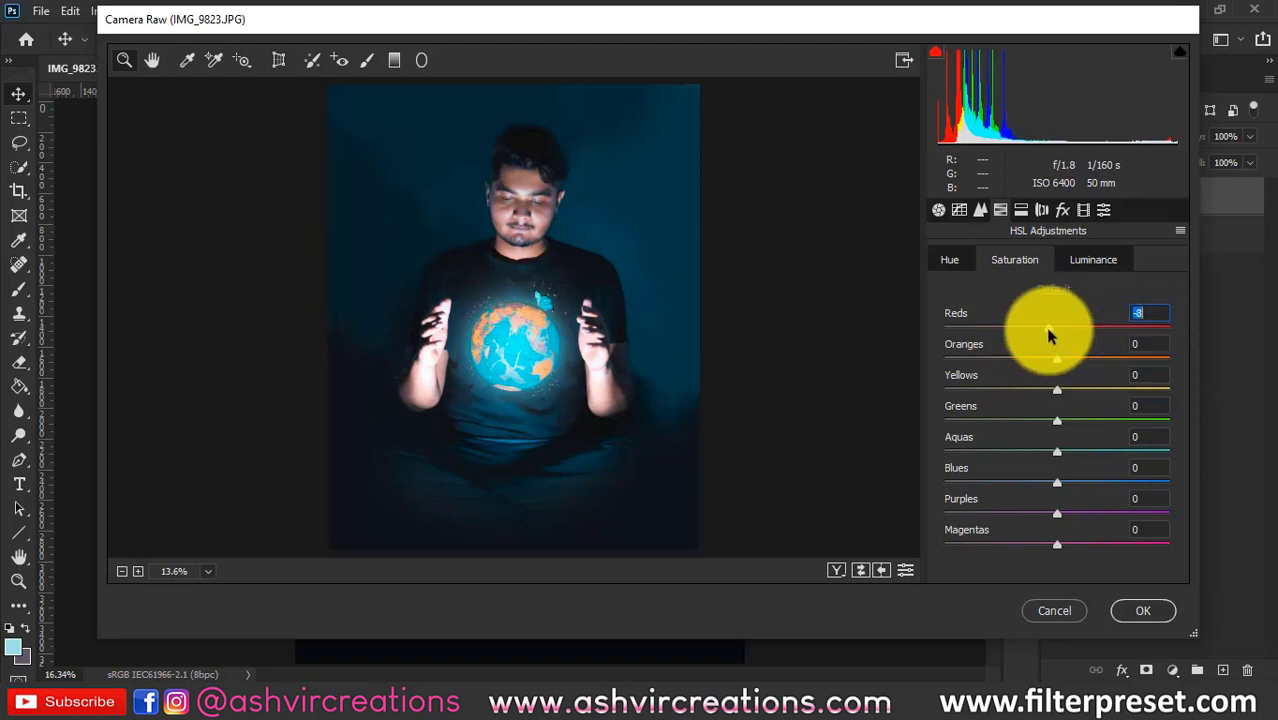
{"action": "left_click_drag", "start_coordinate": [1049, 336], "coordinate": [1061, 337]}
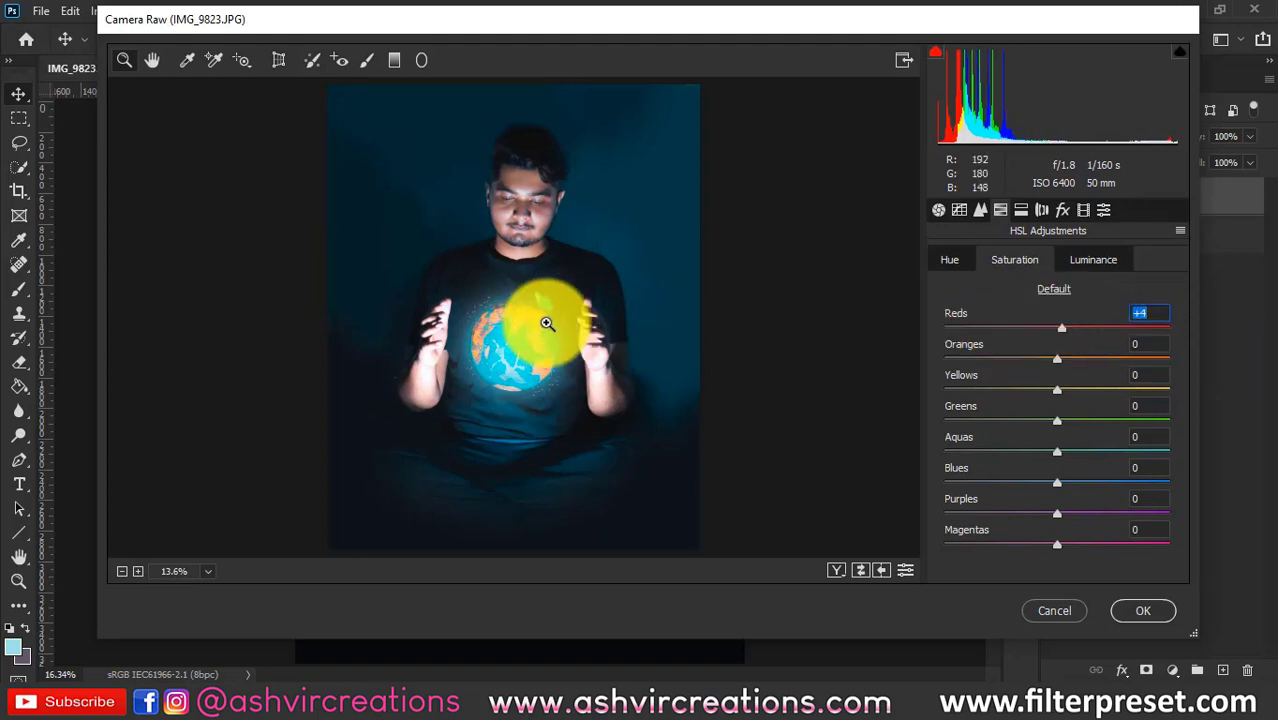
{"action": "mouse_move", "coordinate": [547, 323]}
{"action": "left_mouse_down"}
{"action": "mouse_move", "coordinate": [582, 365]}
{"action": "mouse_move", "coordinate": [554, 337]}
{"action": "left_mouse_up"}
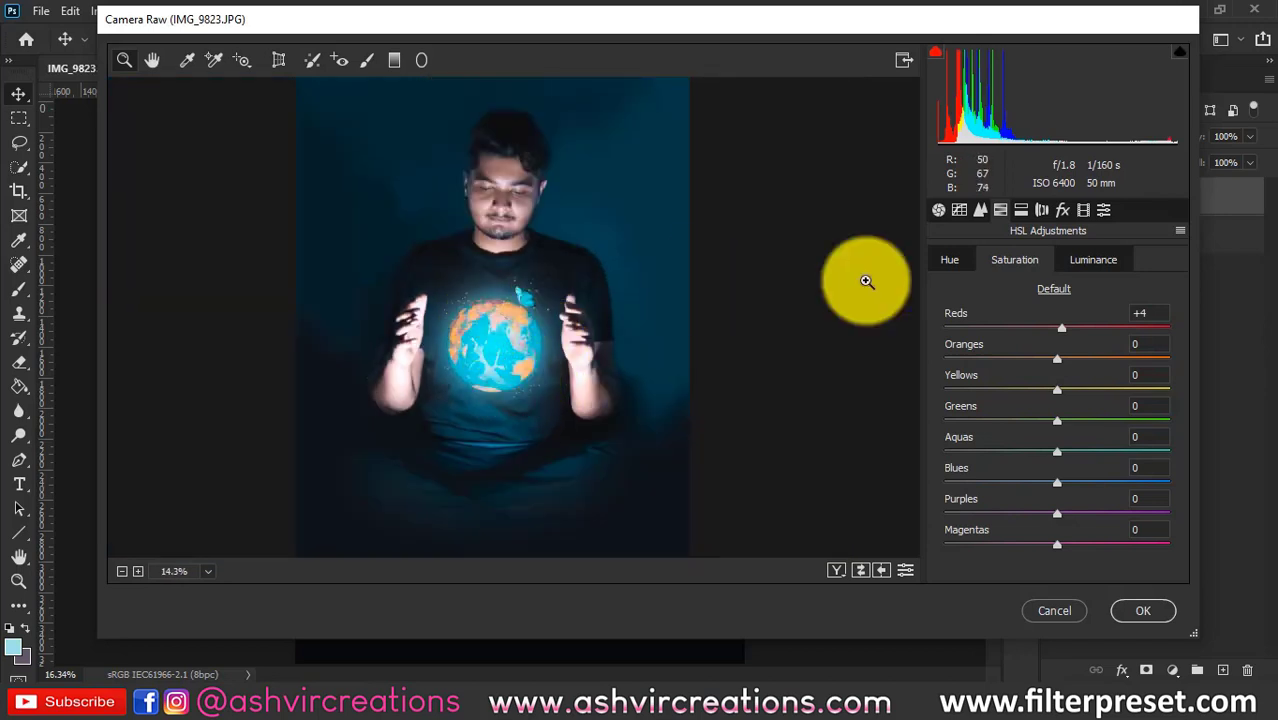
- Raise the HSL luminance of the oranges to +29
{"action": "left_click", "coordinate": [1088, 262]}
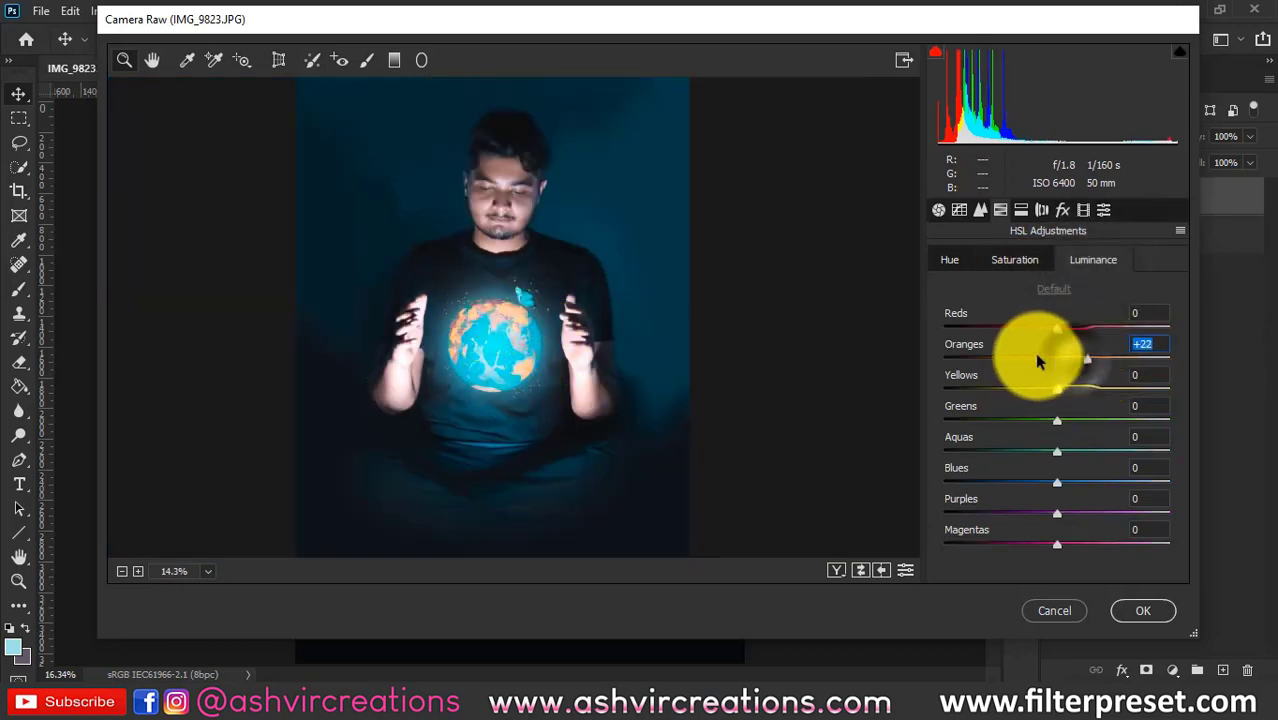
{"action": "mouse_move", "coordinate": [1096, 360]}
{"action": "left_mouse_down"}
{"action": "mouse_move", "coordinate": [1150, 365]}
{"action": "mouse_move", "coordinate": [1077, 368]}
{"action": "mouse_move", "coordinate": [1088, 360]}
{"action": "left_mouse_up"}
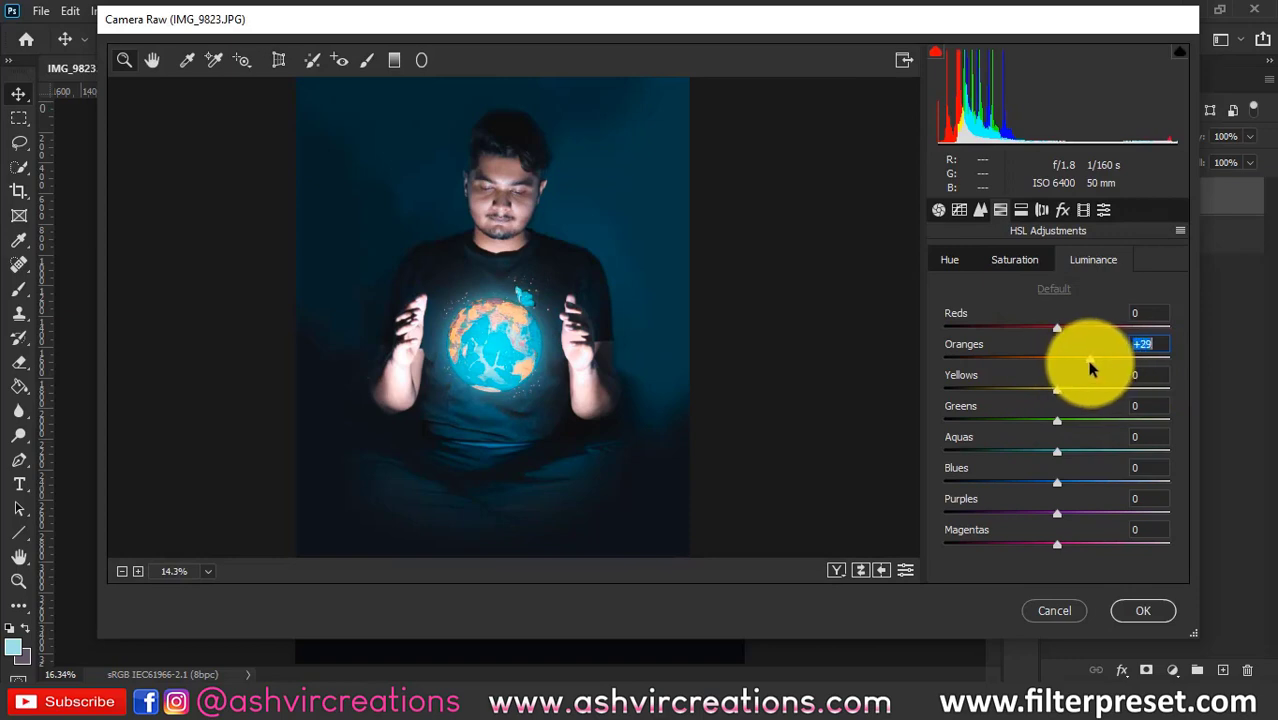
{"action": "left_click_drag", "start_coordinate": [505, 356], "coordinate": [722, 253]}
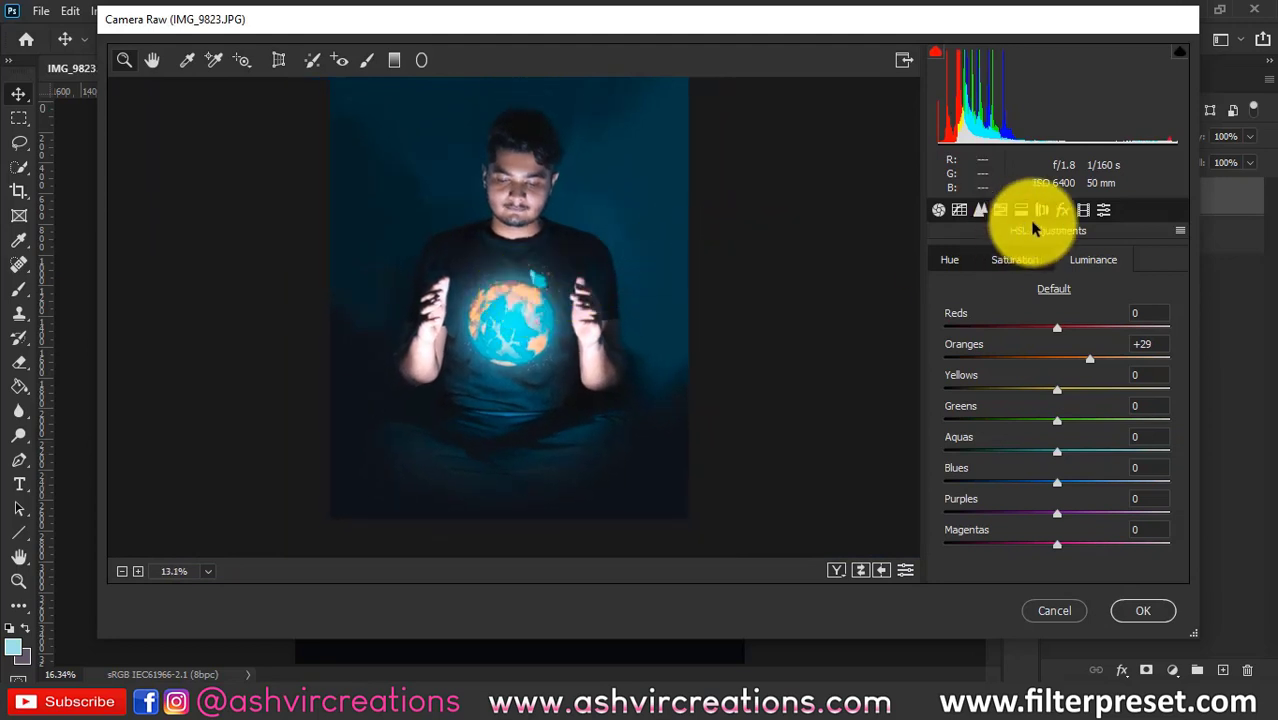
- Add a post-crop vignette with amount -52, midpoint 0, roundness -19 and feather 57, and apply the Camera Raw filter
{"action": "left_click", "coordinate": [1083, 210]}
{"action": "left_click", "coordinate": [1062, 210]}
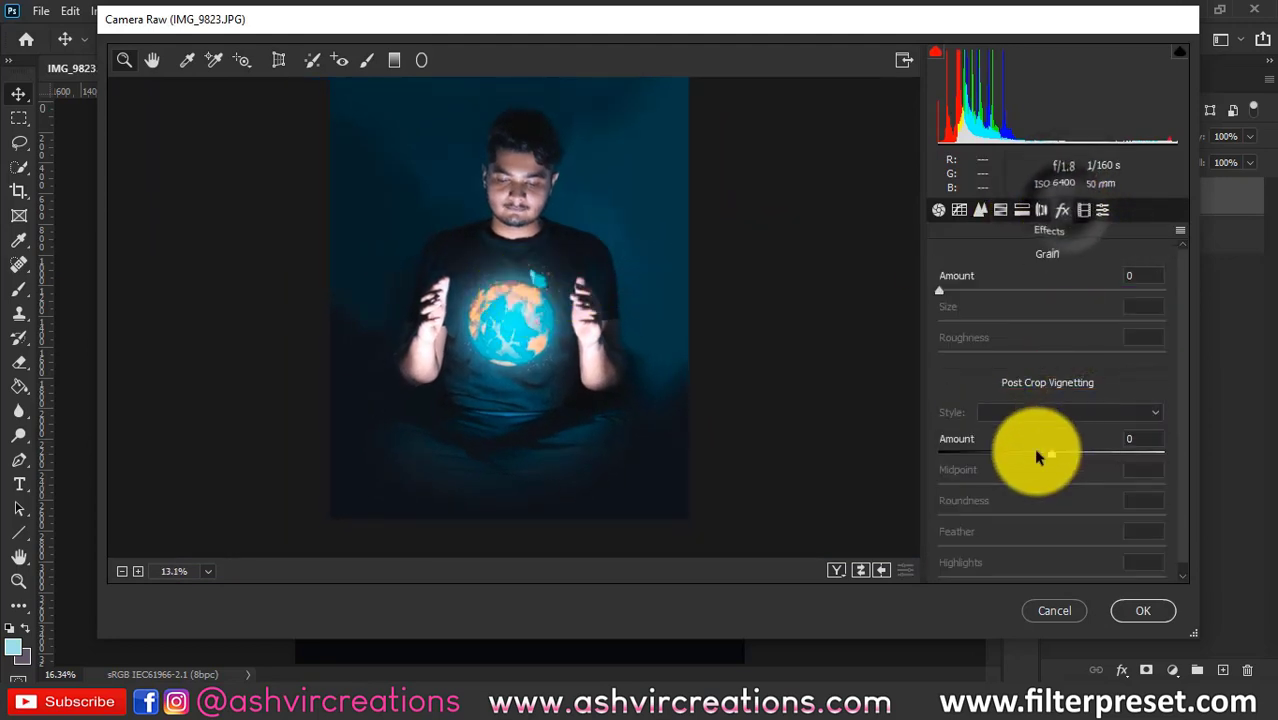
{"action": "left_click_drag", "start_coordinate": [1033, 448], "coordinate": [913, 479]}
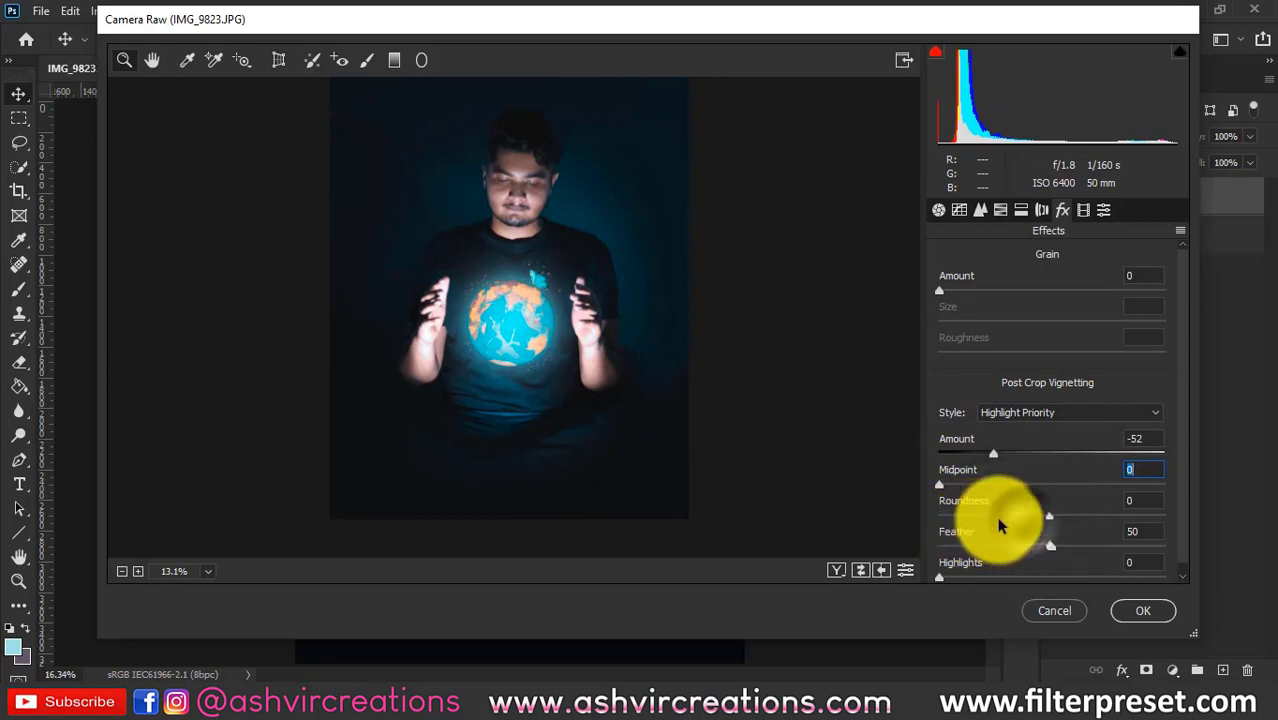
{"action": "left_click_drag", "start_coordinate": [1000, 518], "coordinate": [1028, 510]}
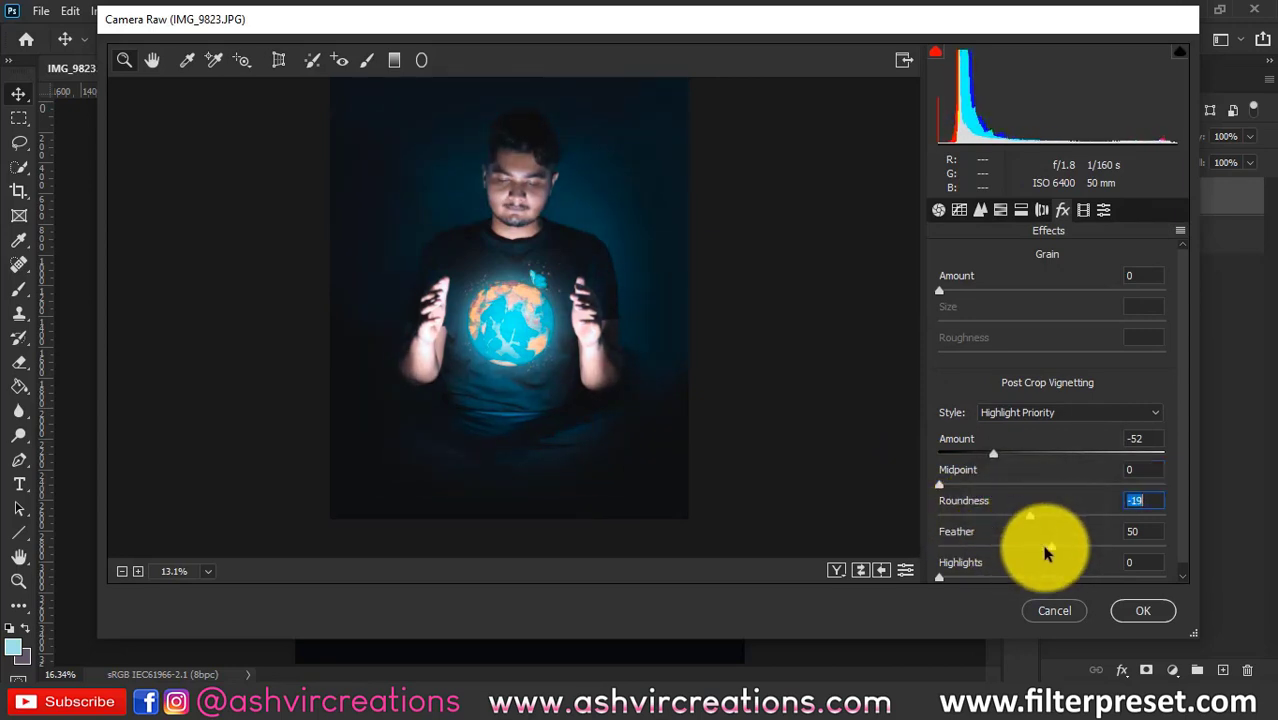
{"action": "mouse_move", "coordinate": [1046, 553]}
{"action": "left_mouse_down"}
{"action": "mouse_move", "coordinate": [966, 551]}
{"action": "mouse_move", "coordinate": [1068, 551]}
{"action": "left_mouse_up"}
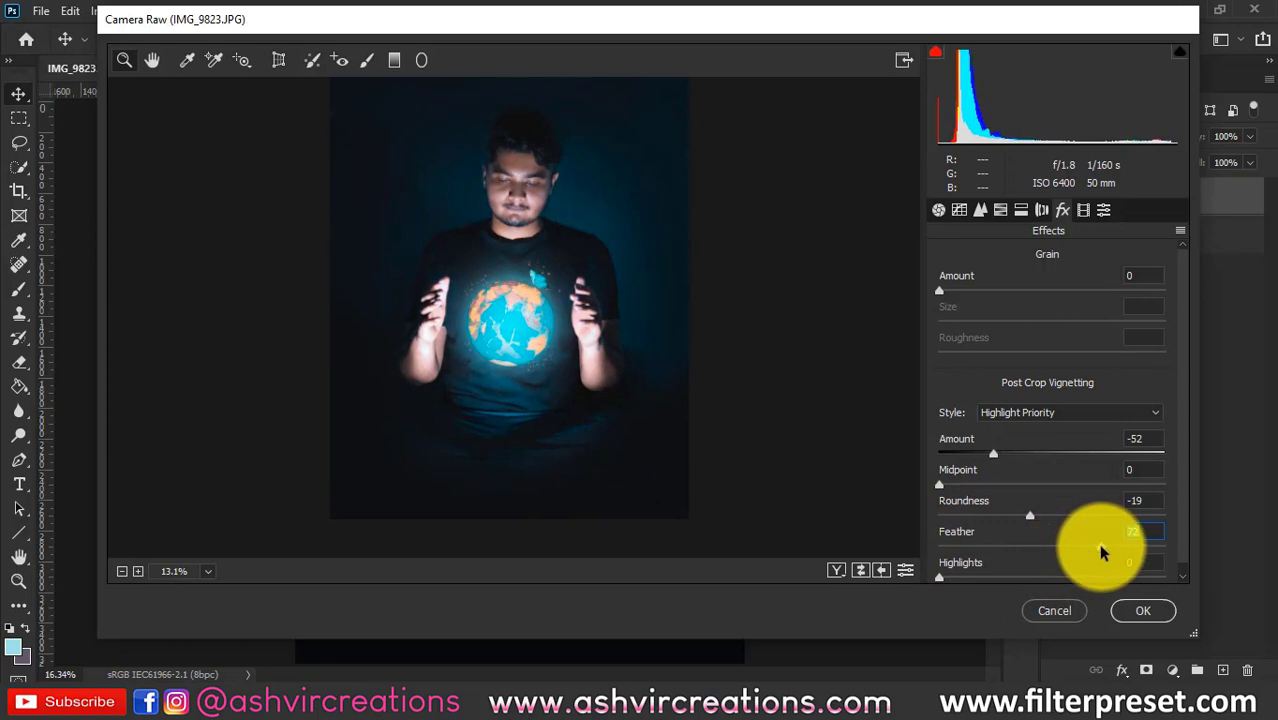
{"action": "left_click_drag", "start_coordinate": [1100, 546], "coordinate": [1066, 546]}
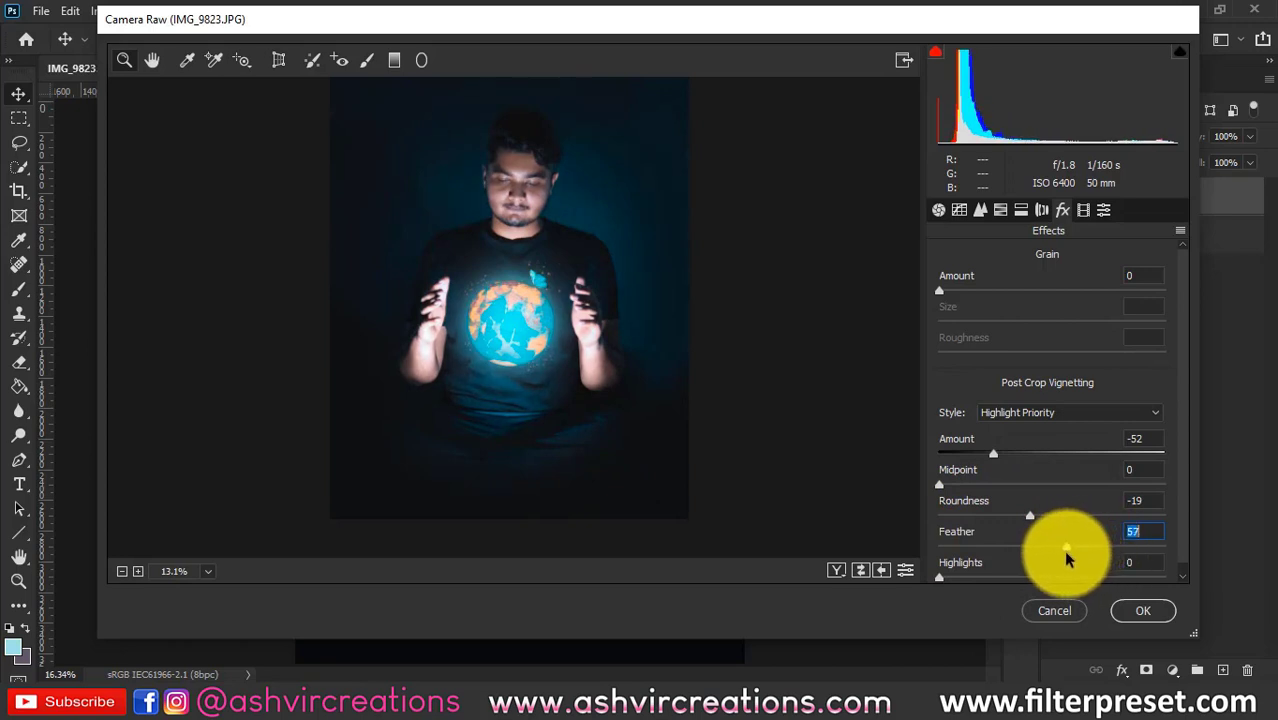
{"action": "left_click", "coordinate": [1135, 615]}
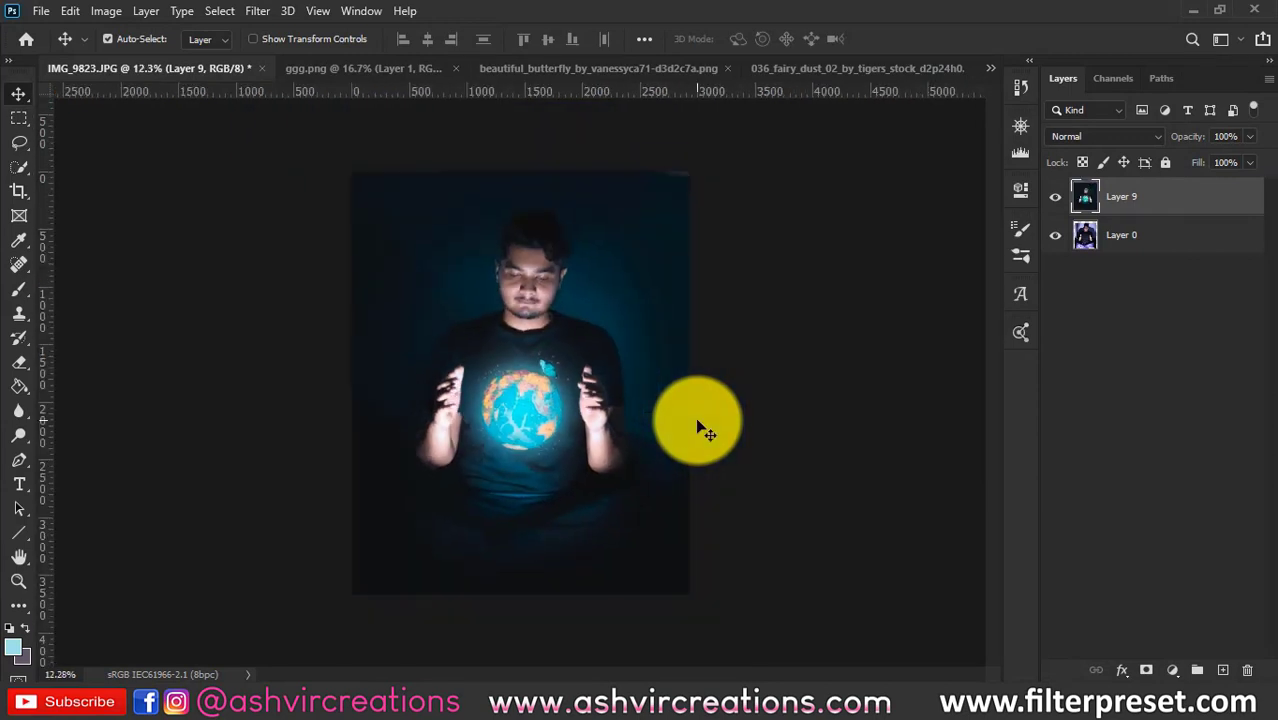
- Examine the graded composite up close and compare it with the original photo by toggling Layer 9's visibility
{"action": "scroll", "coordinate": [695, 416], "scroll_direction": "down", "scroll_amount": 1}
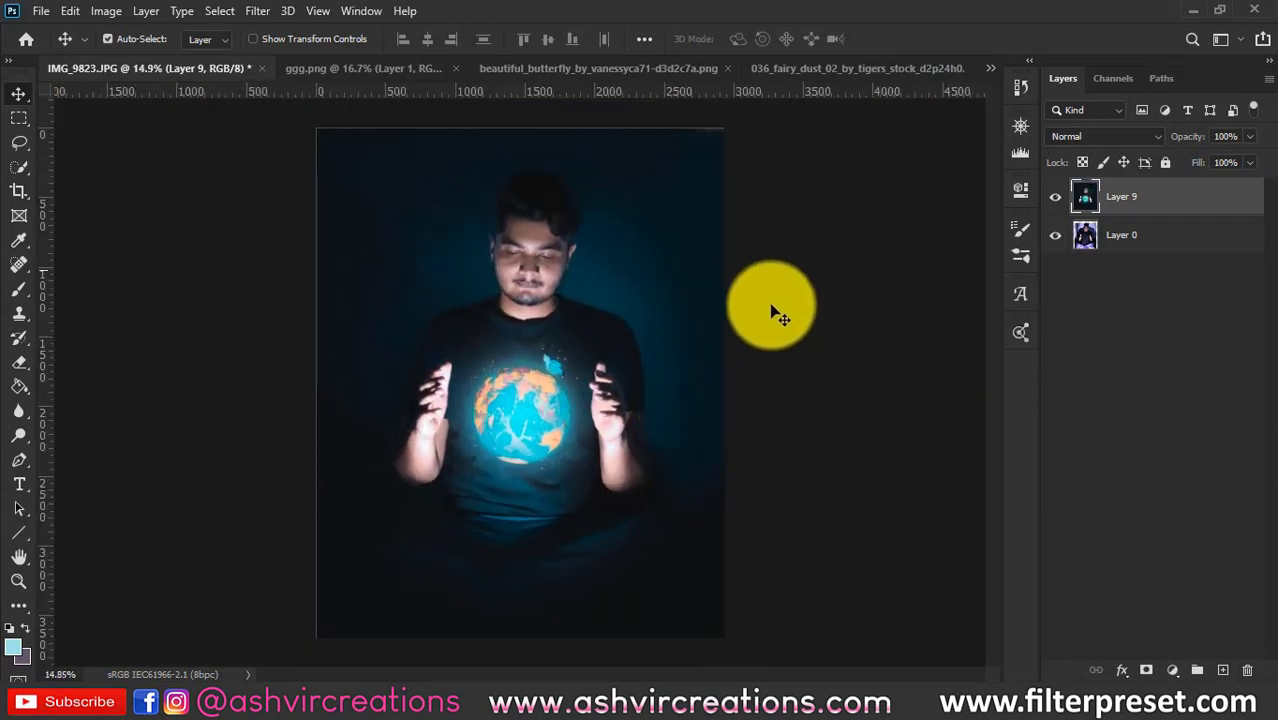
{"action": "scroll", "coordinate": [767, 308], "scroll_direction": "up", "scroll_amount": 1}
{"action": "scroll", "coordinate": [625, 371], "scroll_direction": "up", "scroll_amount": 3}
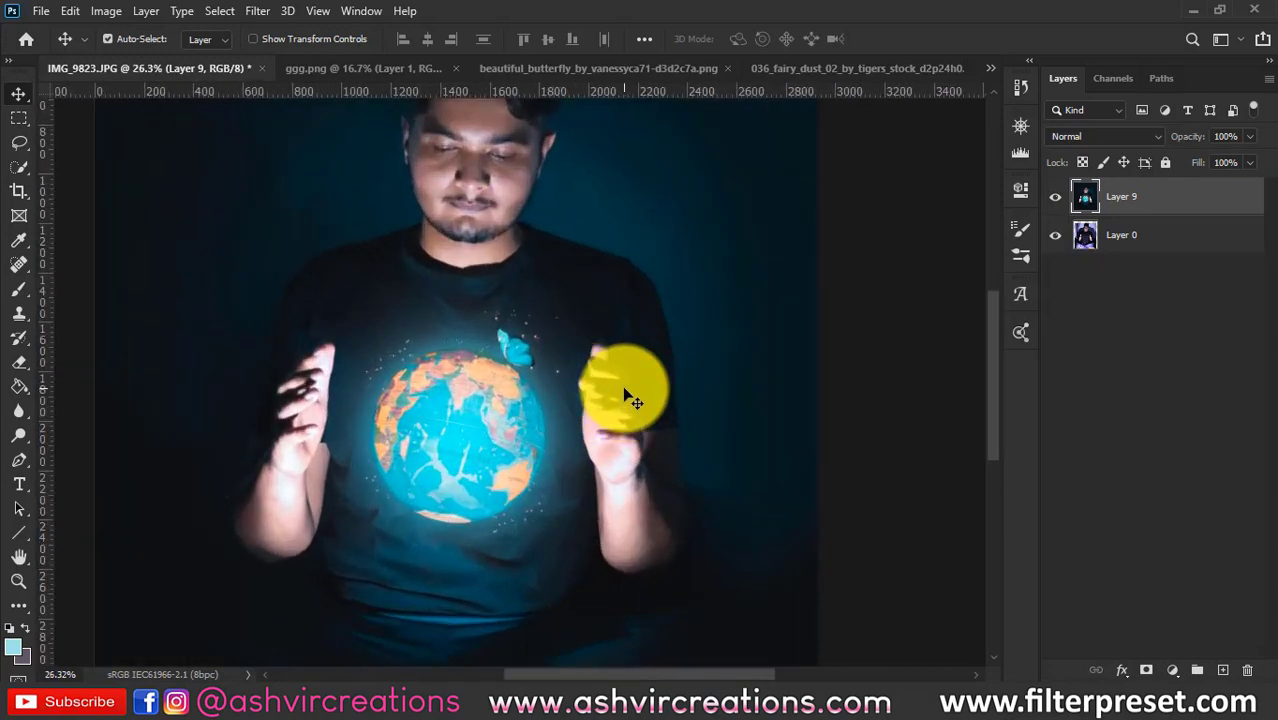
{"action": "scroll", "coordinate": [790, 395], "scroll_direction": "down", "scroll_amount": 2}
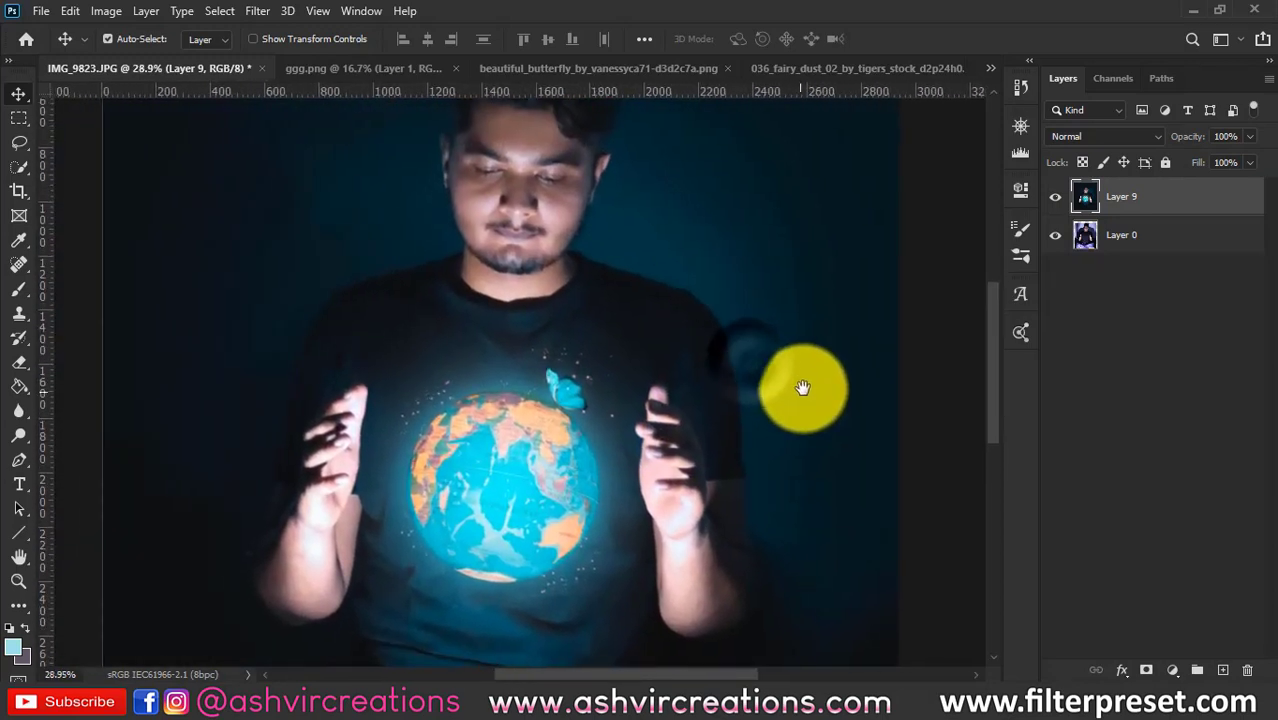
{"action": "left_click", "coordinate": [1055, 198]}
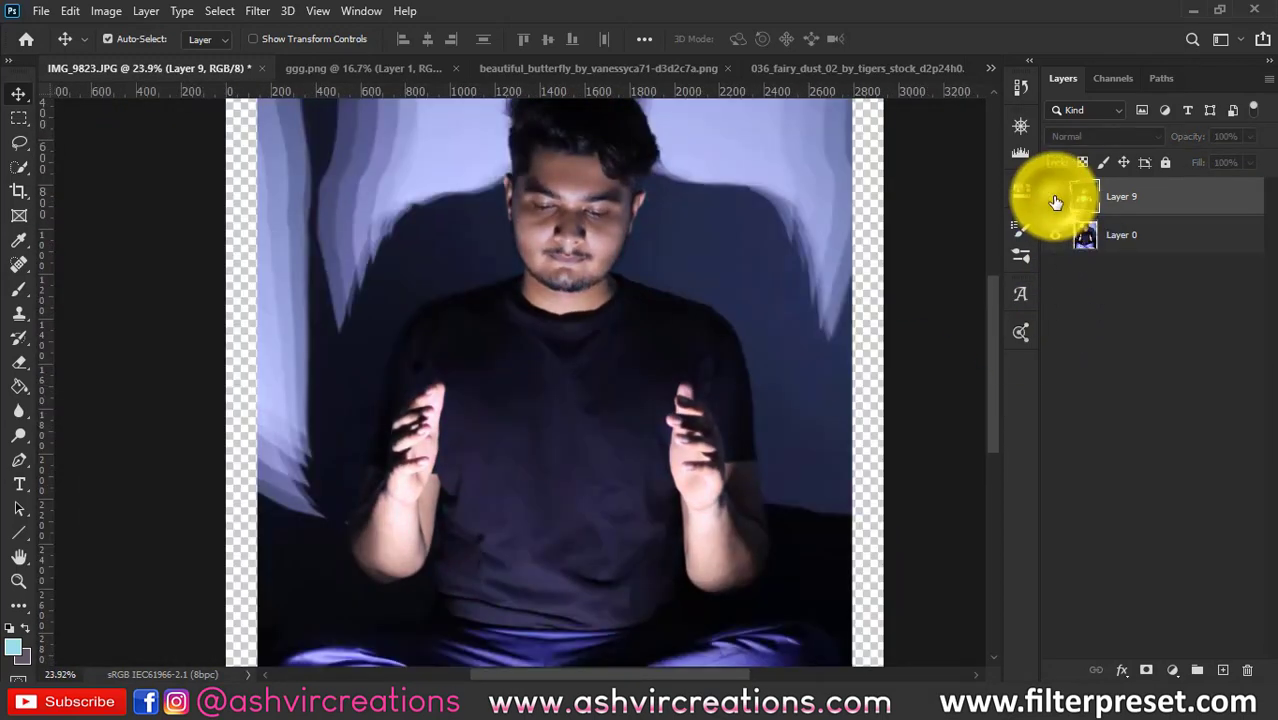
{"action": "left_click", "coordinate": [1055, 198]}
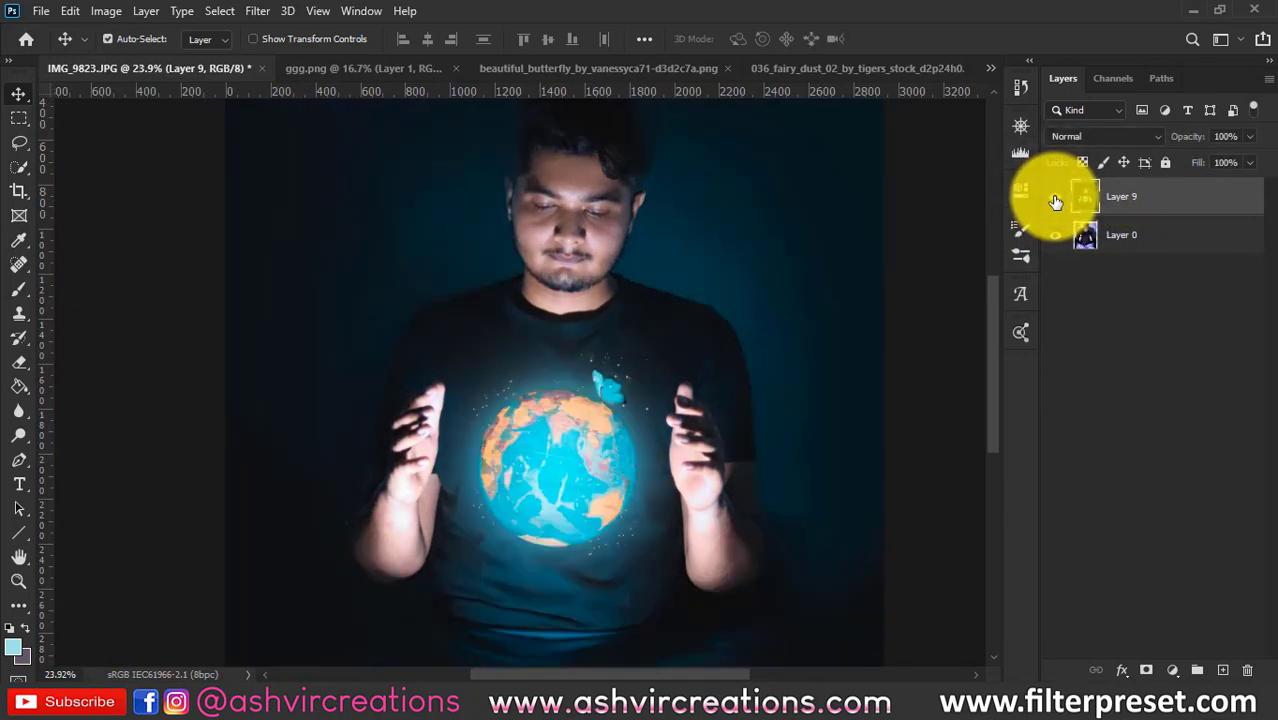
{"action": "left_click", "coordinate": [1055, 198]}
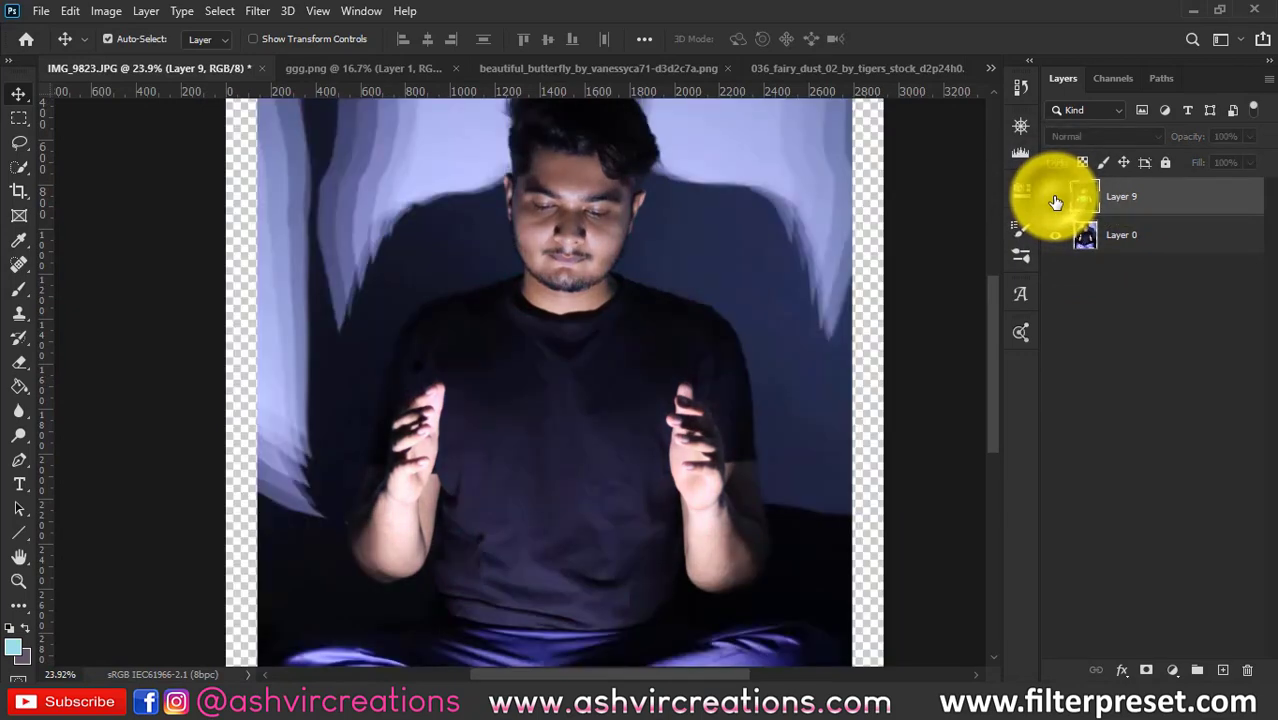
{"action": "left_click", "coordinate": [1055, 198]}
{"action": "left_click", "coordinate": [1055, 198]}
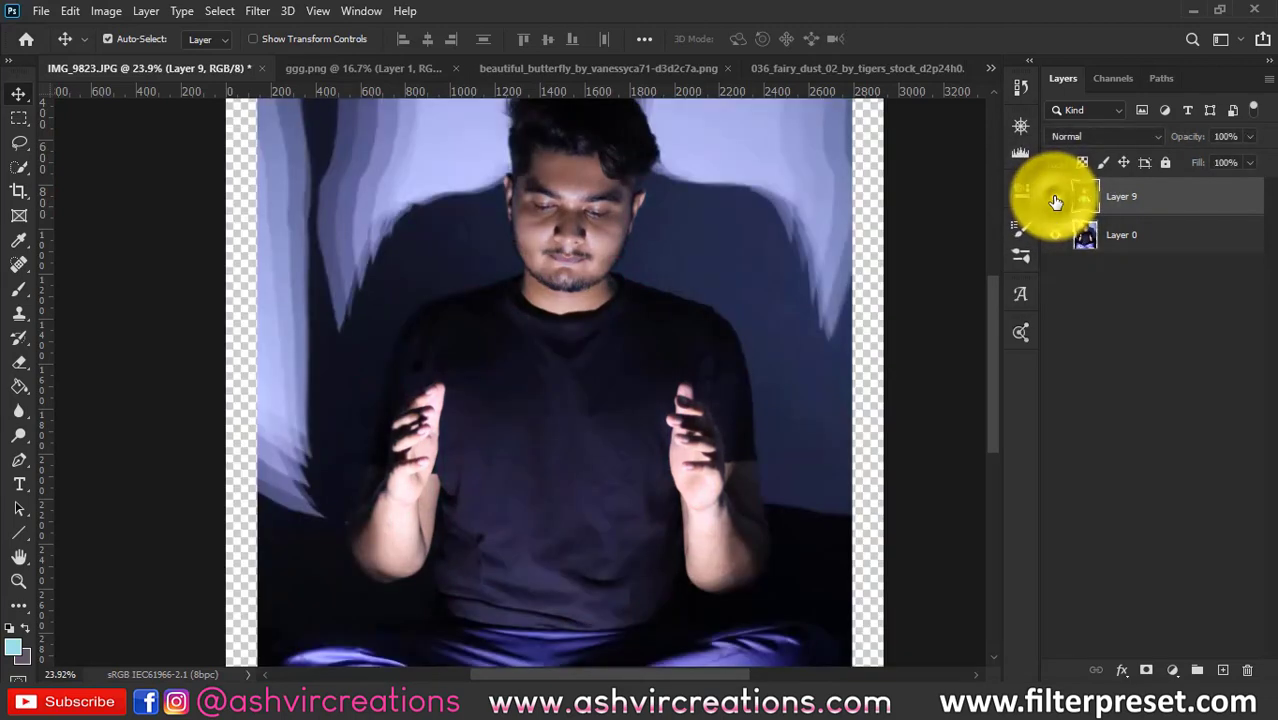
{"action": "left_click", "coordinate": [1055, 198]}
{"action": "left_click", "coordinate": [1055, 198]}
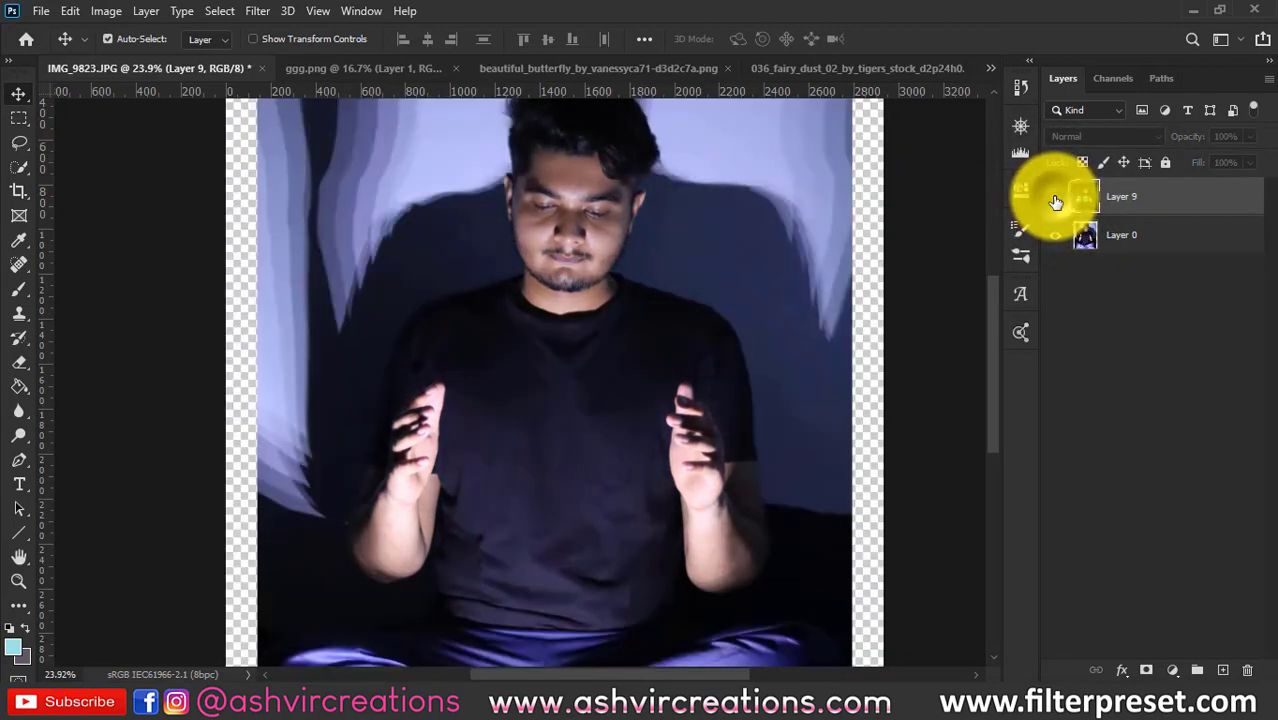
{"action": "left_click", "coordinate": [1055, 198]}
{"action": "scroll", "coordinate": [940, 220], "scroll_direction": "down", "scroll_amount": 1}
{"action": "scroll", "coordinate": [932, 210], "scroll_direction": "down", "scroll_amount": 1}
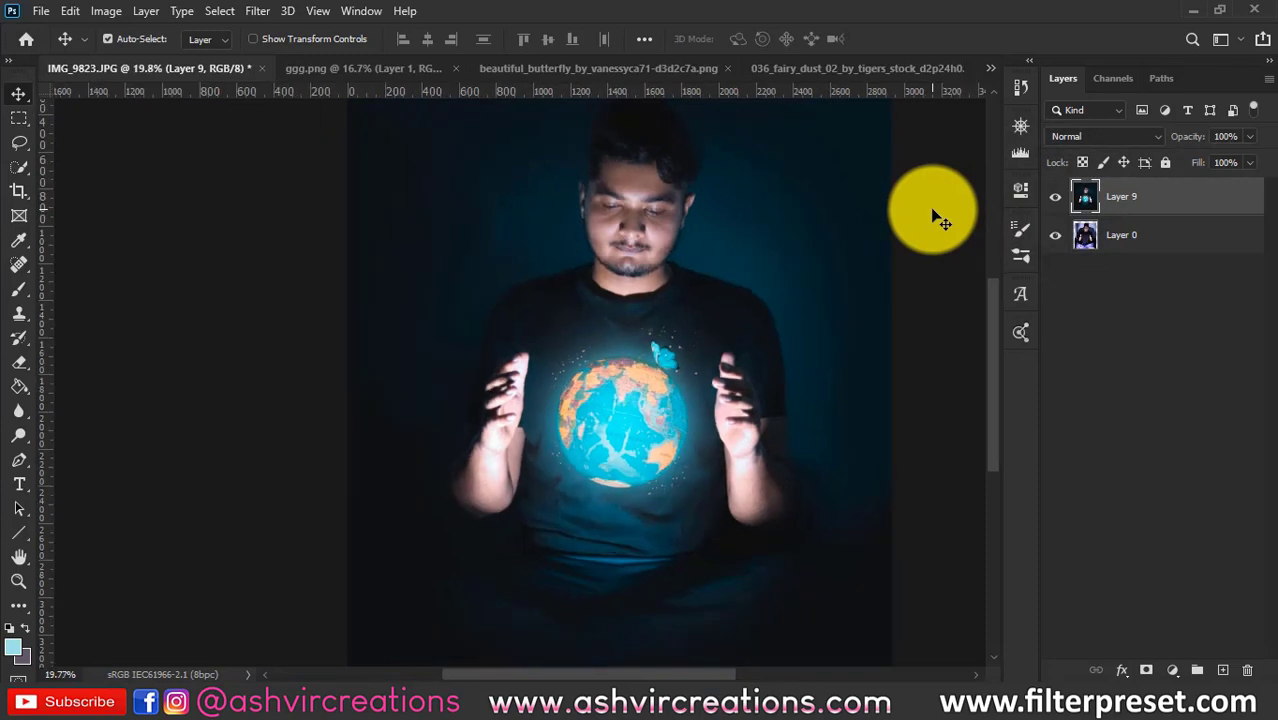
{"action": "scroll", "coordinate": [936, 376], "scroll_direction": "up", "scroll_amount": 4}
{"action": "left_click_drag", "start_coordinate": [828, 409], "coordinate": [884, 354]}
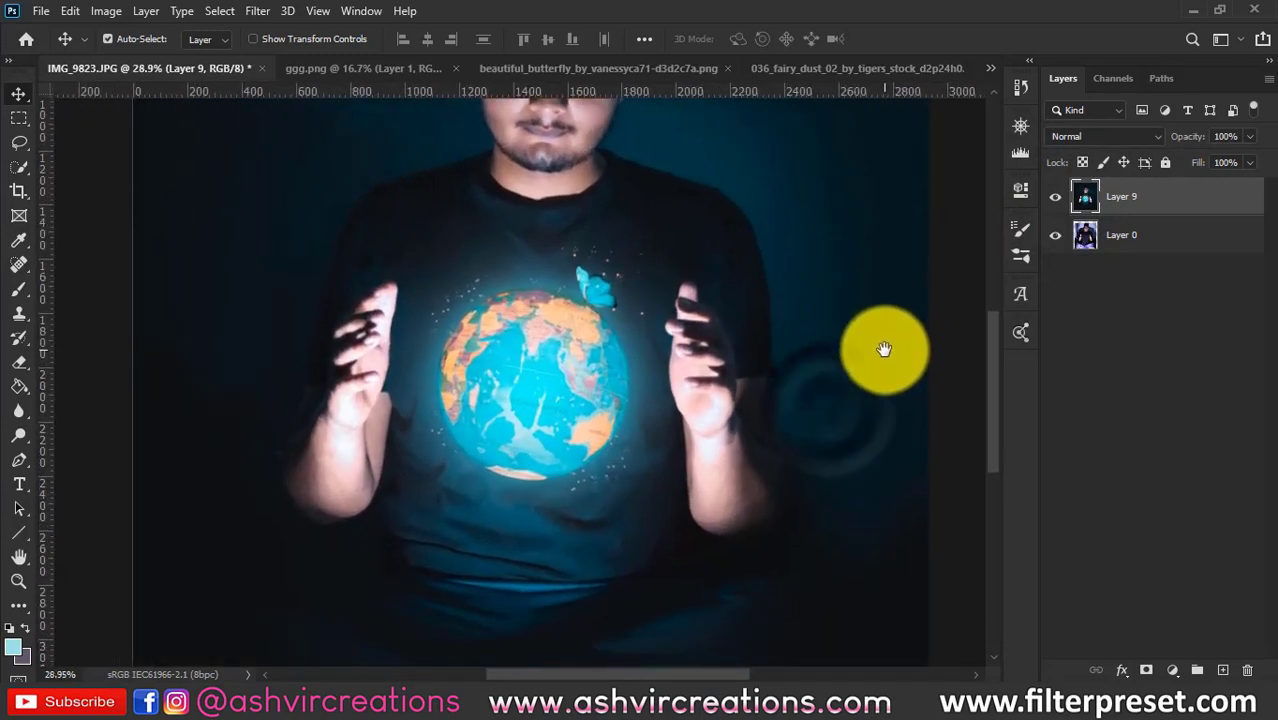
{"action": "scroll", "coordinate": [842, 414], "scroll_direction": "up", "scroll_amount": 3}
{"action": "scroll", "coordinate": [845, 418], "scroll_direction": "down", "scroll_amount": 5}
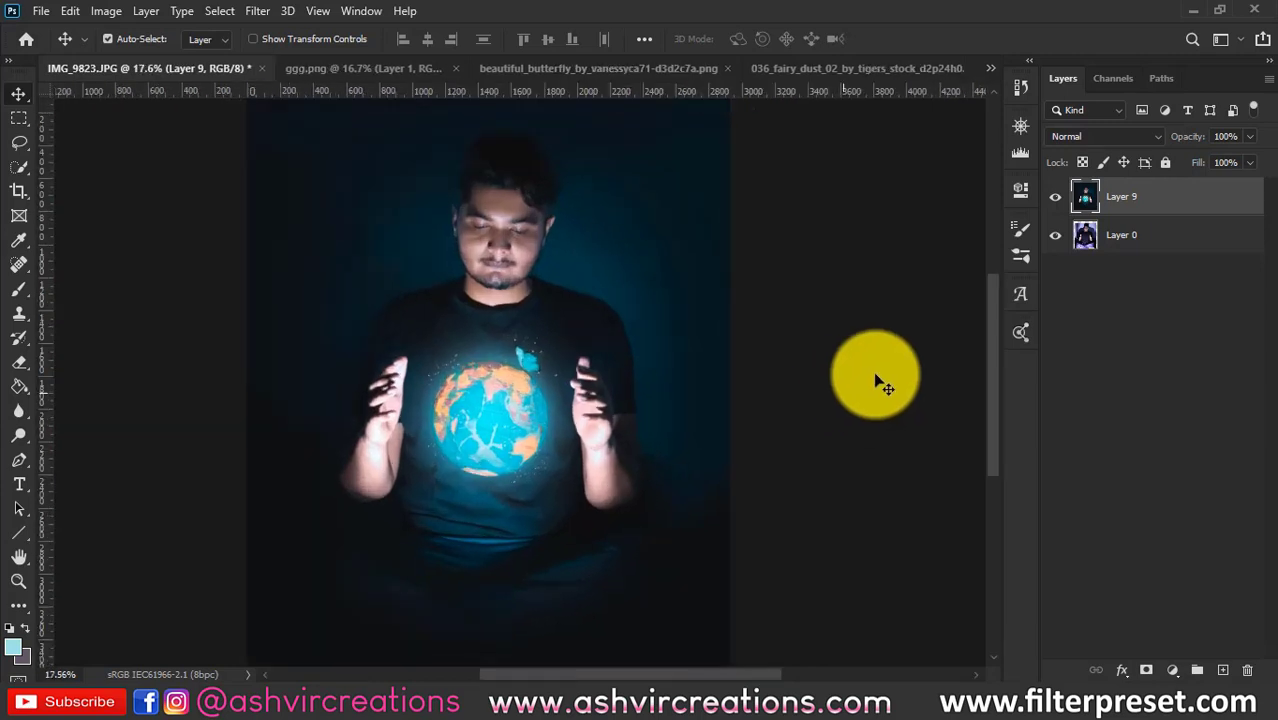
{"action": "left_click", "coordinate": [1057, 195]}
{"action": "left_click", "coordinate": [1057, 195]}
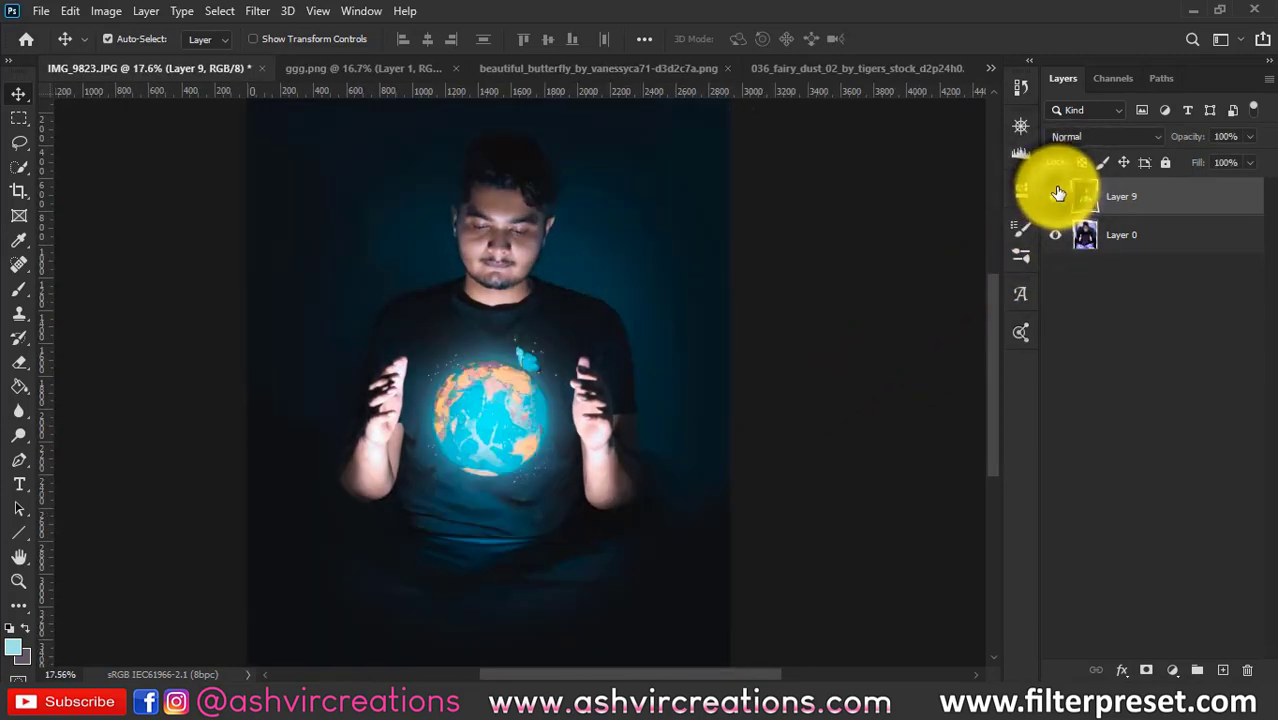